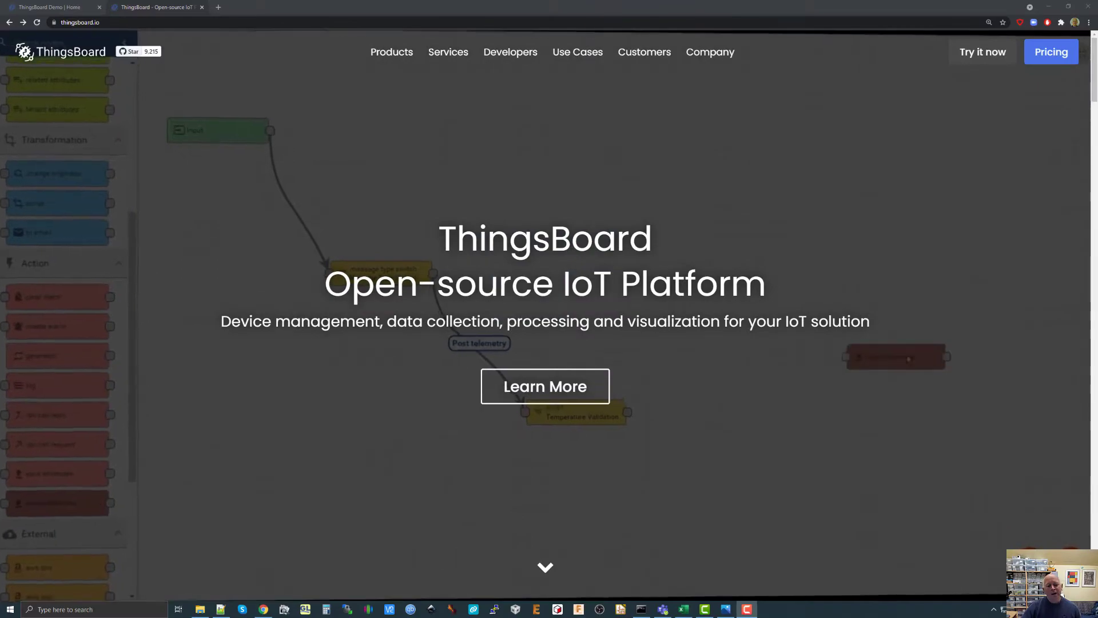
Review the ThingsBoard home page's feature sections and the Smart energy dashboard example.
{"action": "scroll", "coordinate": [739, 256], "scroll_direction": "down", "scroll_amount": 6}
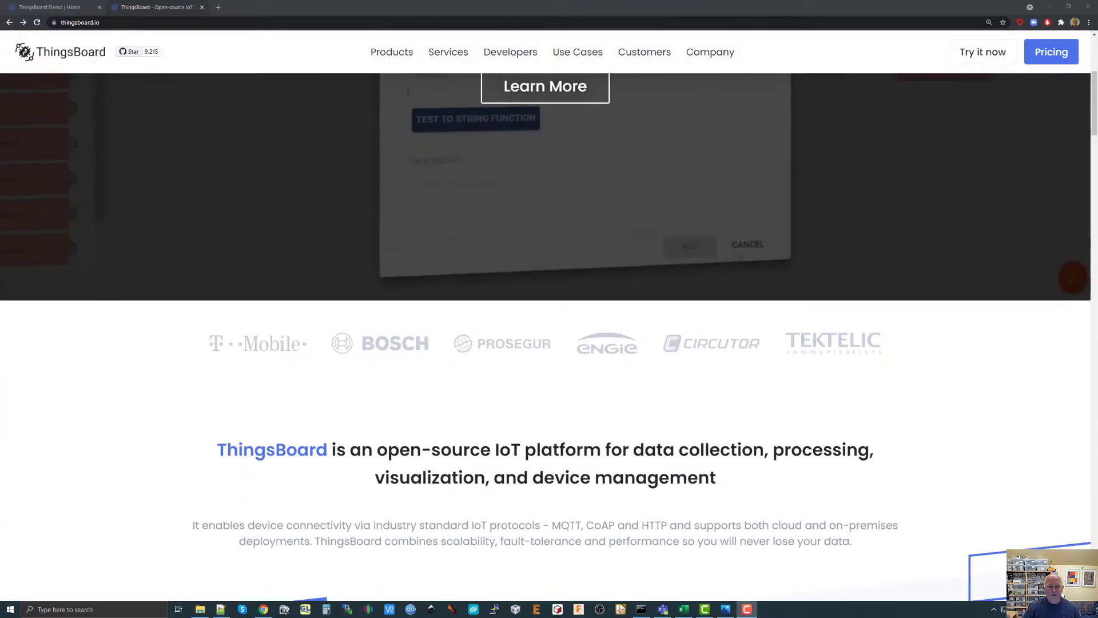
{"action": "scroll", "coordinate": [740, 258], "scroll_direction": "down", "scroll_amount": 15}
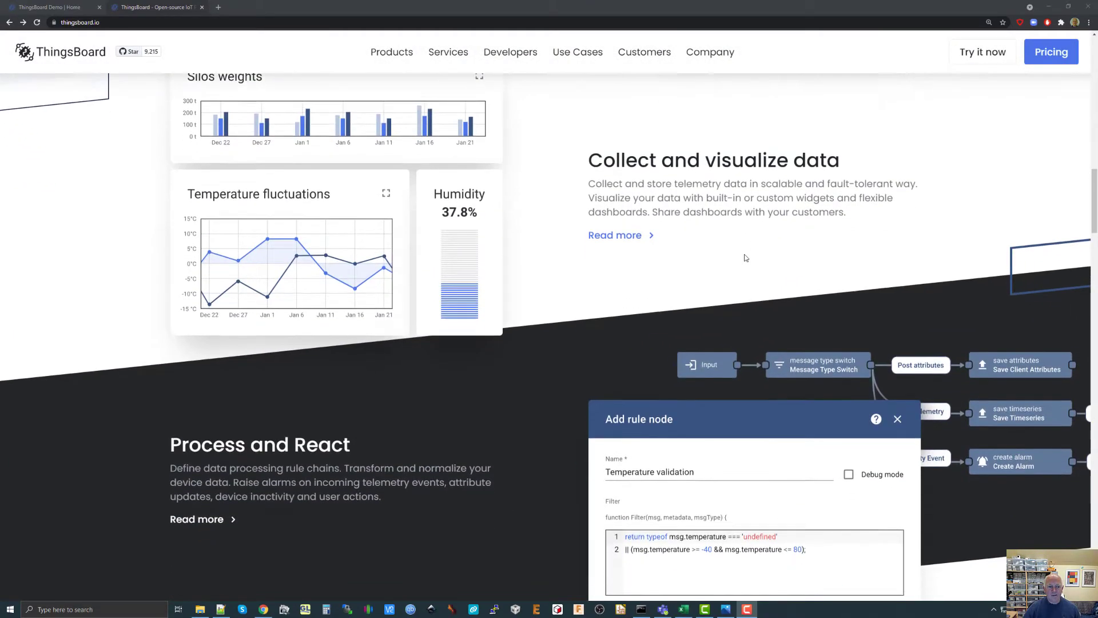
{"action": "scroll", "coordinate": [745, 258], "scroll_direction": "down", "scroll_amount": 14}
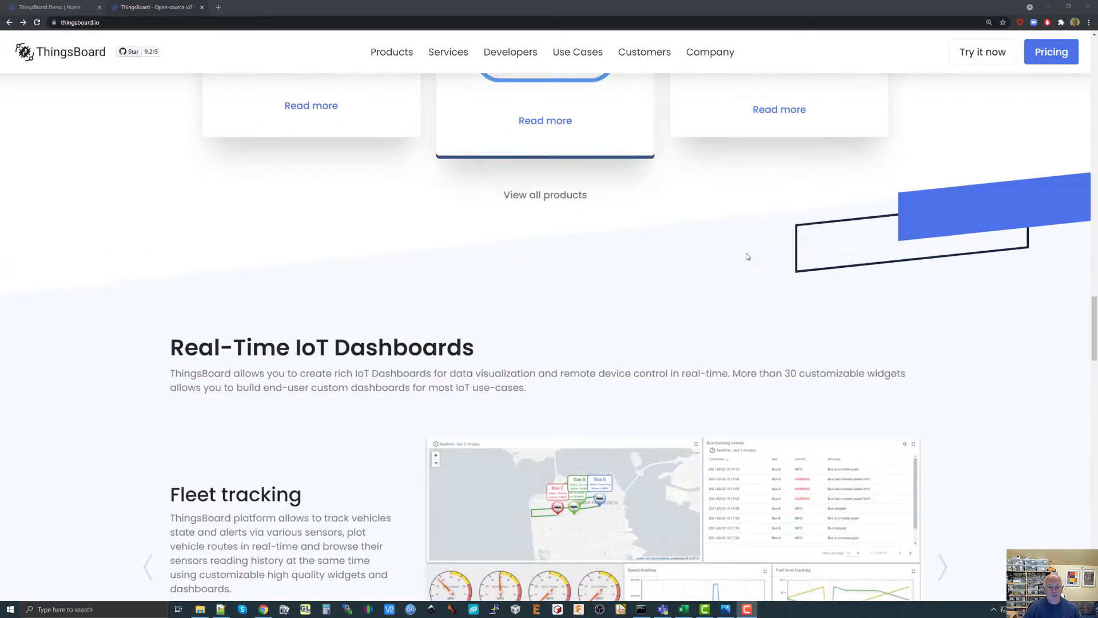
{"action": "scroll", "coordinate": [747, 256], "scroll_direction": "down", "scroll_amount": 4}
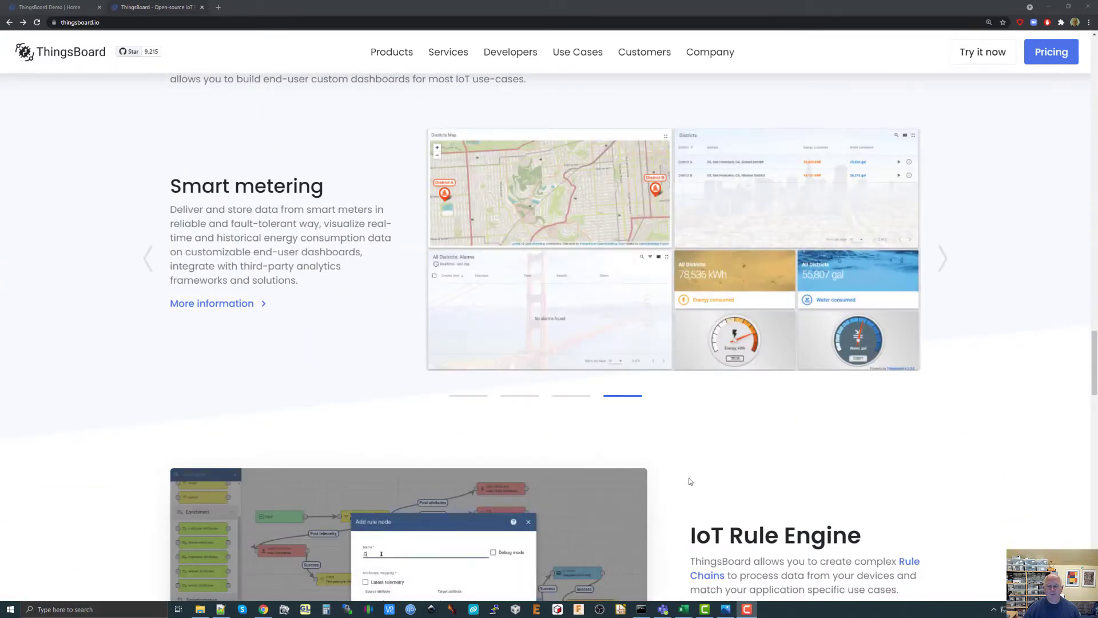
{"action": "scroll", "coordinate": [688, 478], "scroll_direction": "down", "scroll_amount": 7}
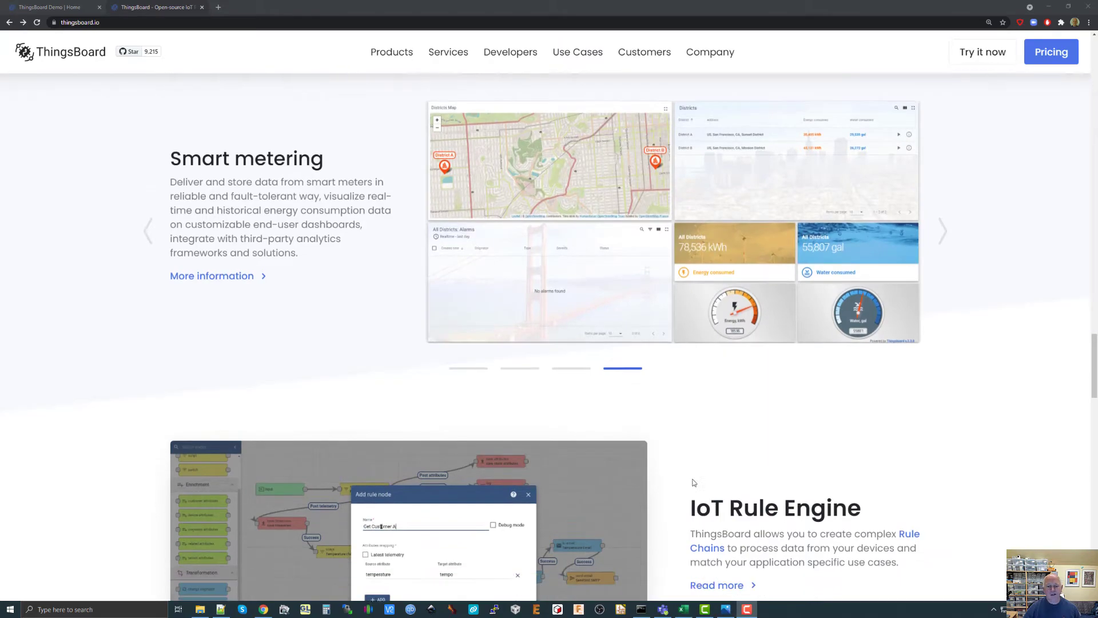
{"action": "scroll", "coordinate": [694, 483], "scroll_direction": "down", "scroll_amount": 15}
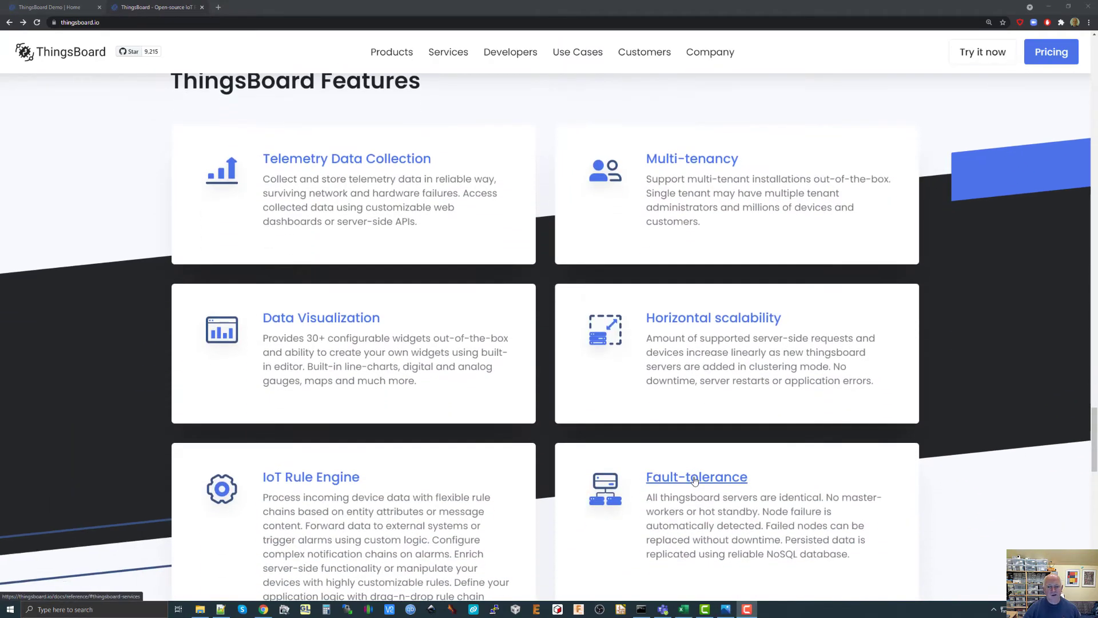
{"action": "scroll", "coordinate": [694, 481], "scroll_direction": "down", "scroll_amount": 5}
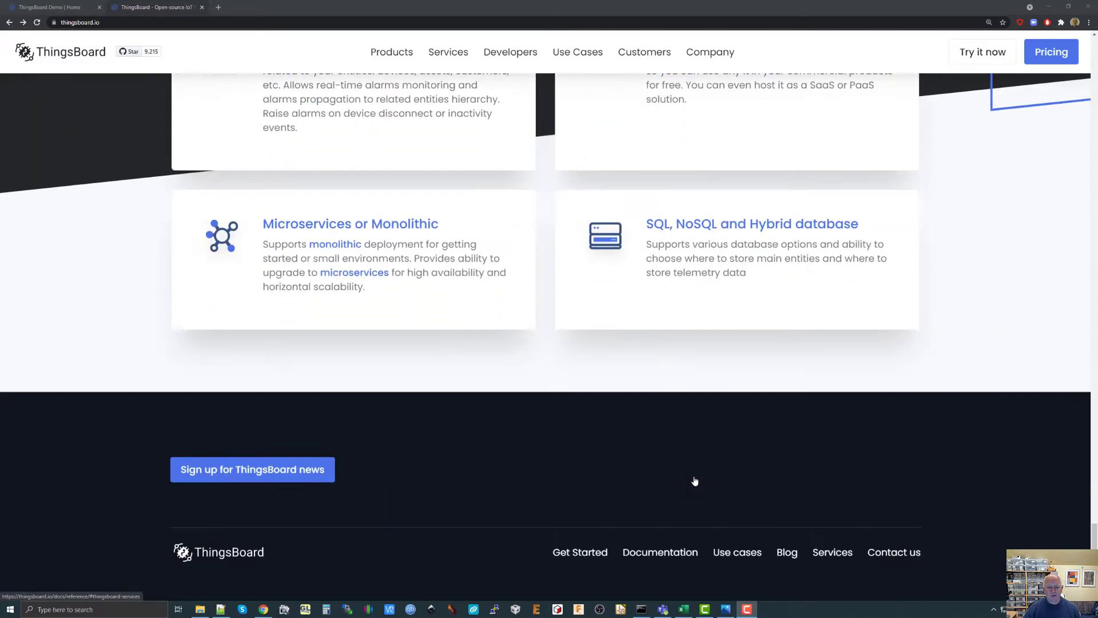
{"action": "scroll", "coordinate": [694, 480], "scroll_direction": "up", "scroll_amount": 20}
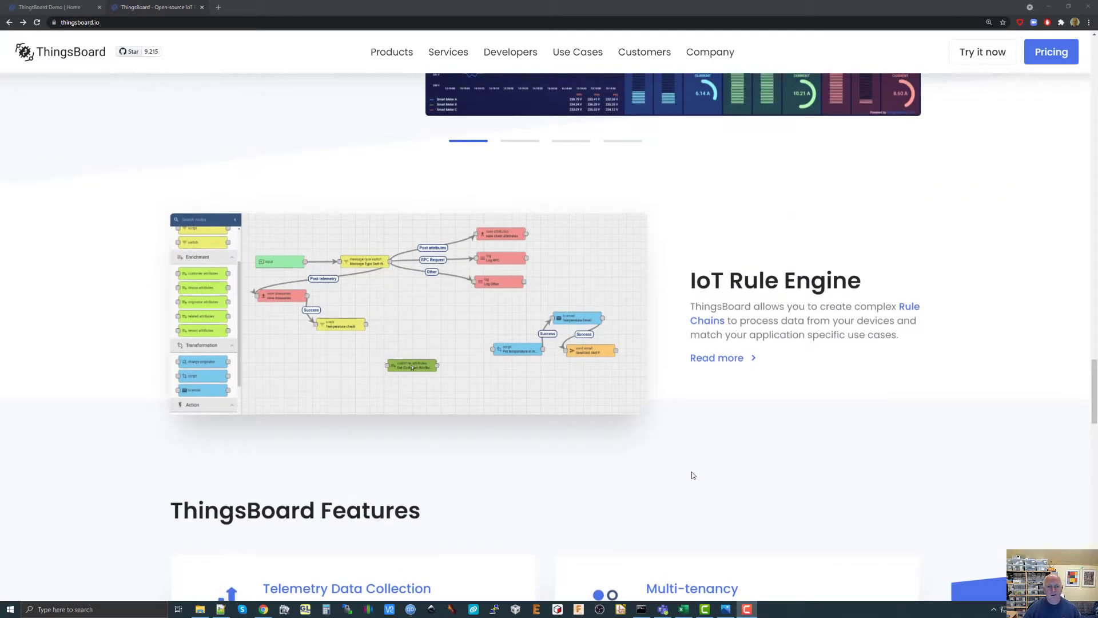
{"action": "scroll", "coordinate": [693, 475], "scroll_direction": "up", "scroll_amount": 5}
{"action": "left_click", "coordinate": [683, 416]}
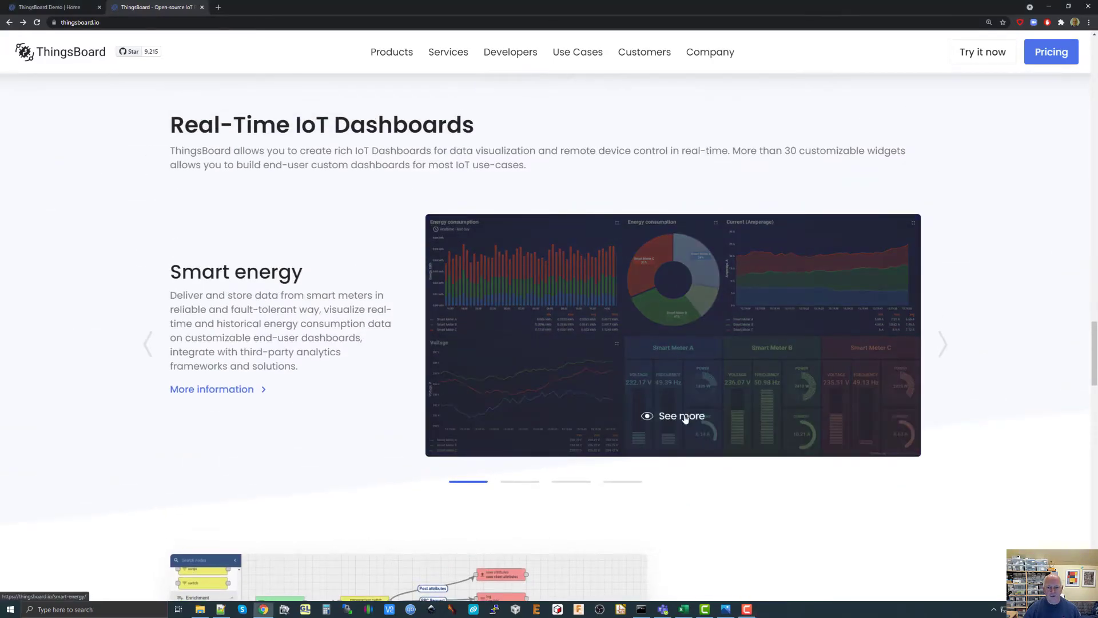
{"action": "scroll", "coordinate": [716, 337], "scroll_direction": "down", "scroll_amount": 5}
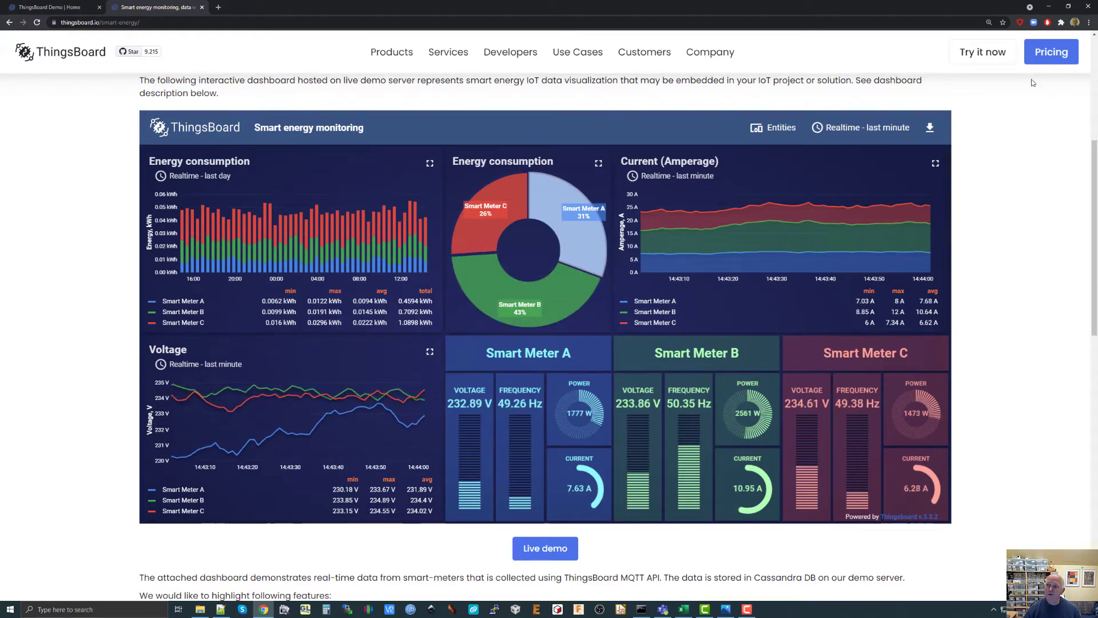
View the ThingsBoard installation options and open the free sign-up form for Professional Edition Cloud.
{"action": "left_click", "coordinate": [991, 58]}
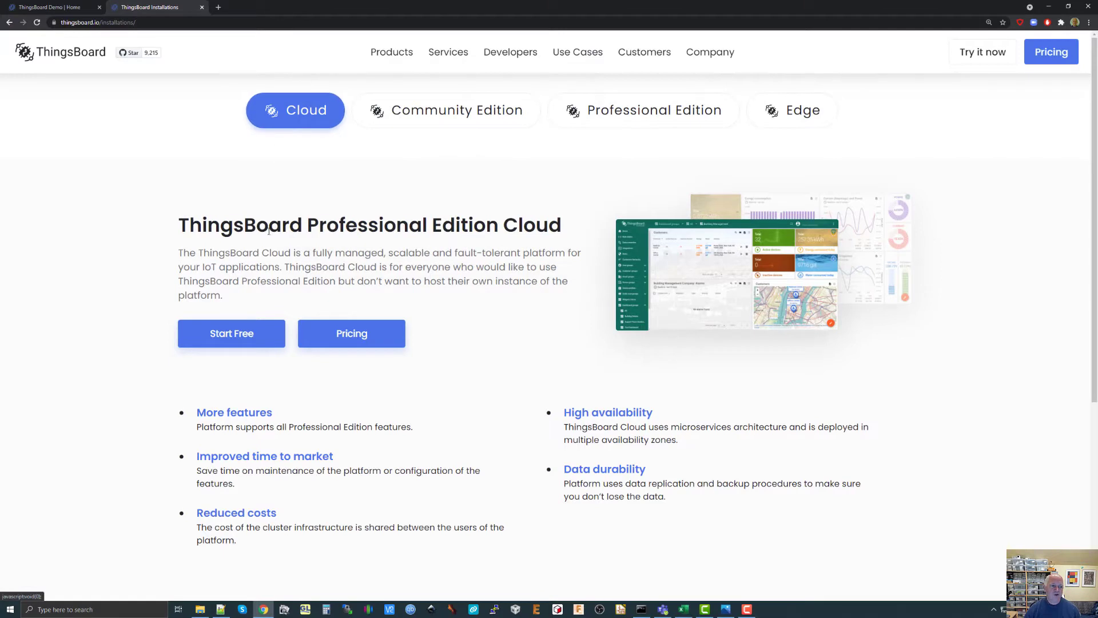
{"action": "left_click", "coordinate": [236, 336]}
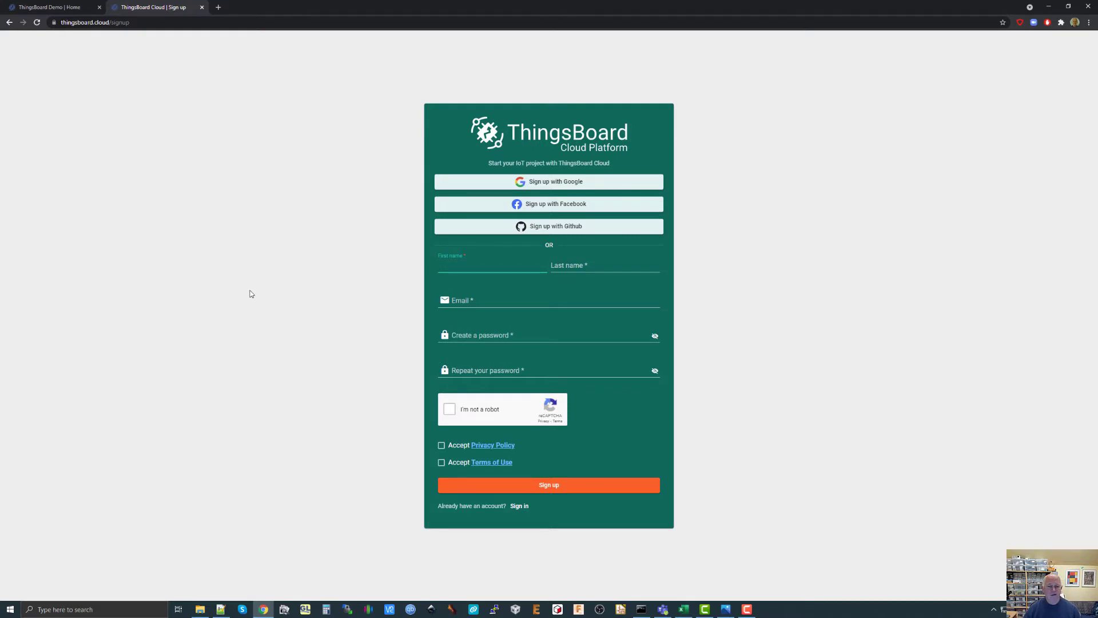
Return to the ThingsBoard demo site and sign in again with the Google account.
{"action": "left_click", "coordinate": [56, 8]}
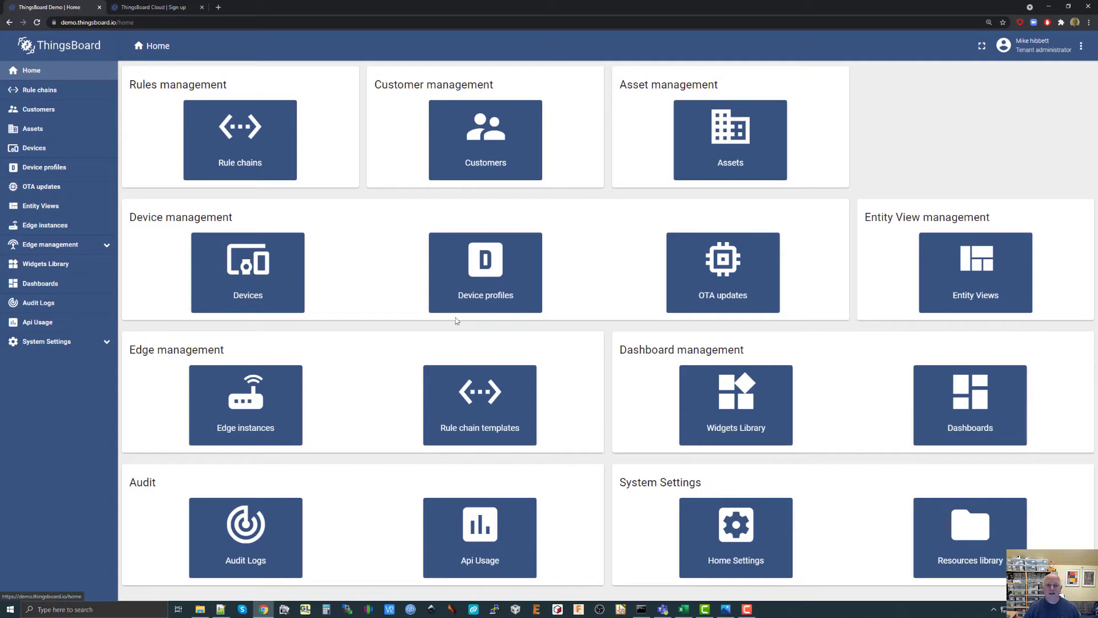
{"action": "left_click", "coordinate": [484, 303]}
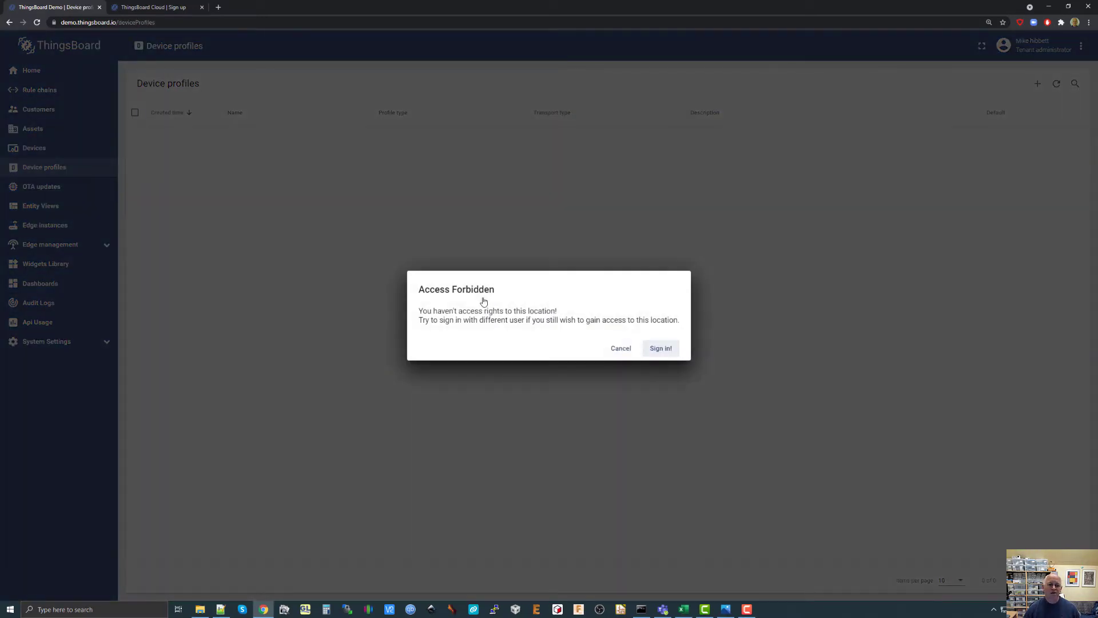
{"action": "left_click", "coordinate": [658, 349]}
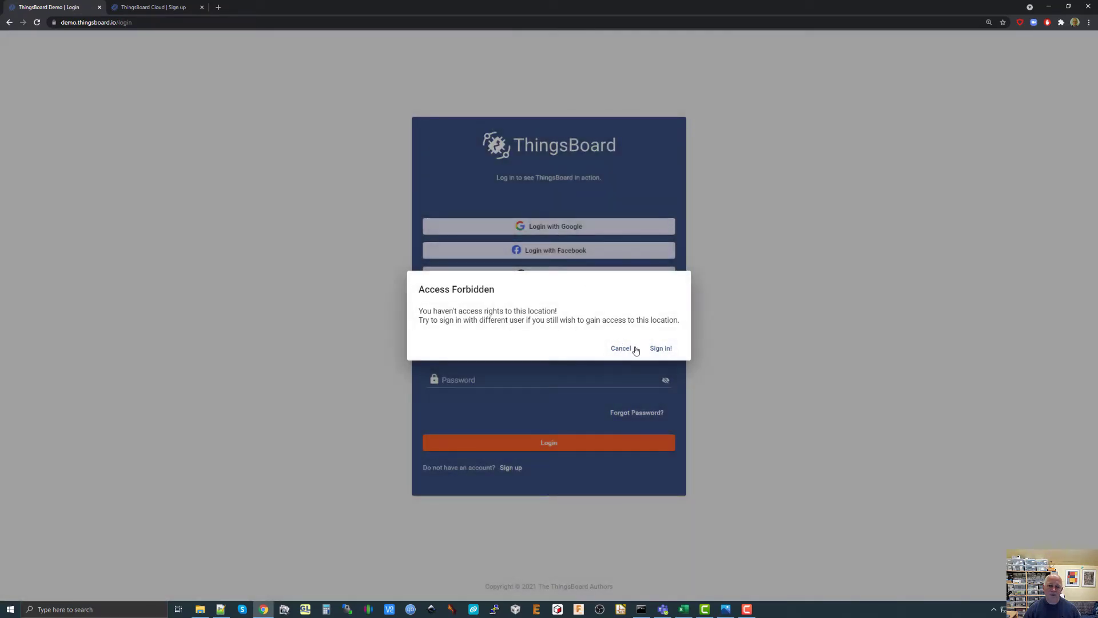
{"action": "left_click", "coordinate": [632, 349]}
{"action": "left_click", "coordinate": [565, 227]}
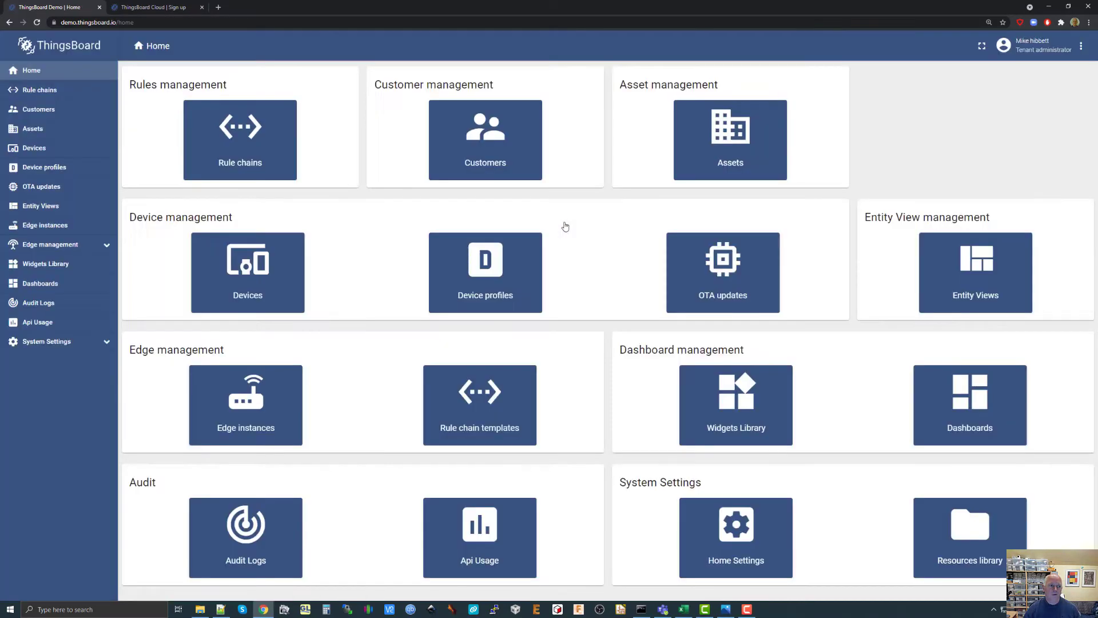
Create a new device profile named "temperature monitor", leaving its other settings at their defaults.
{"action": "left_click", "coordinate": [498, 283]}
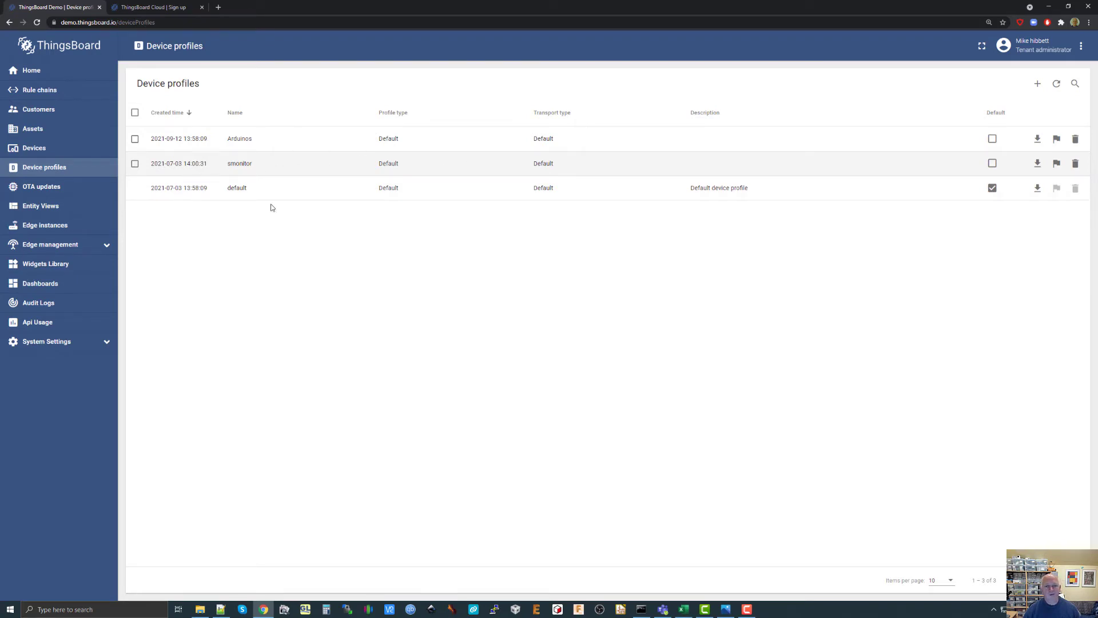
{"action": "left_click", "coordinate": [1037, 84]}
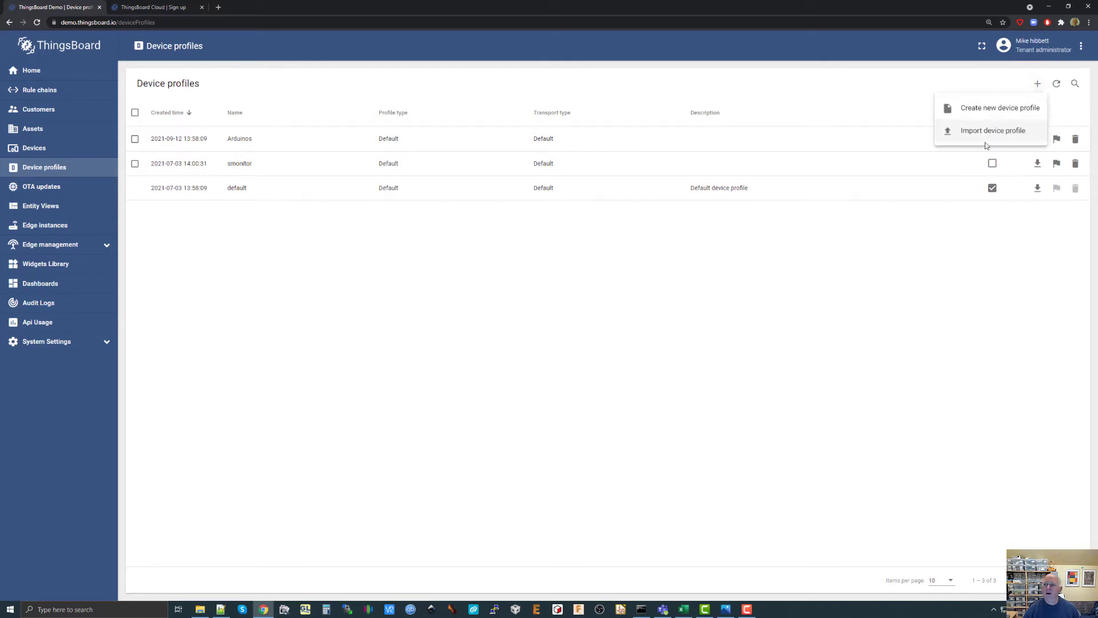
{"action": "left_click", "coordinate": [995, 107]}
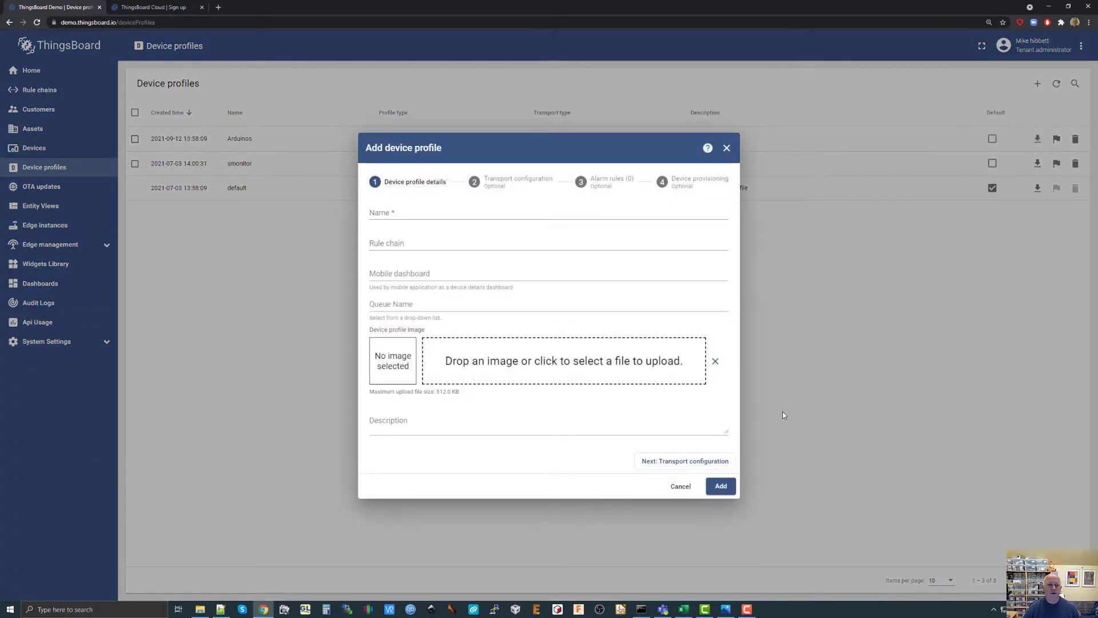
{"action": "left_click", "coordinate": [409, 212]}
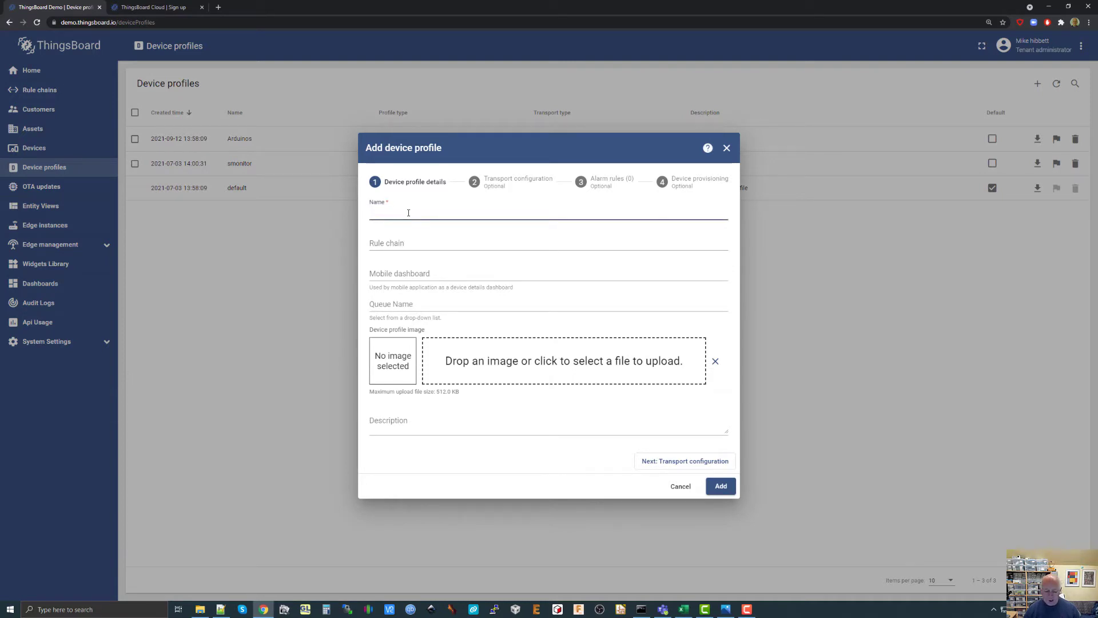
{"action": "type", "text": "temper"}
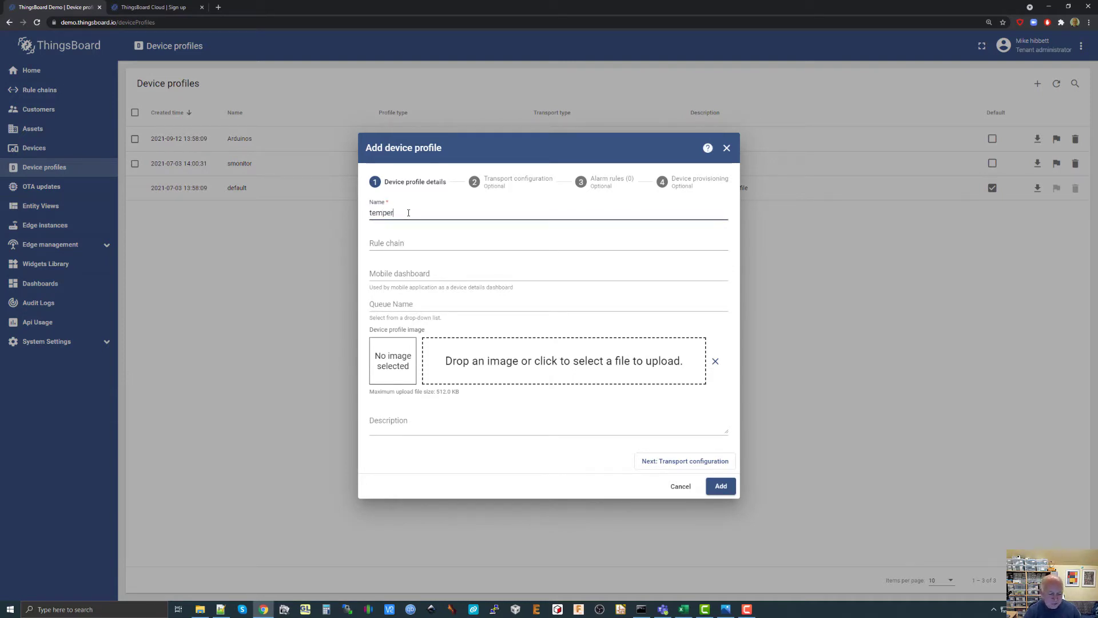
{"action": "type", "text": "ature monitor"}
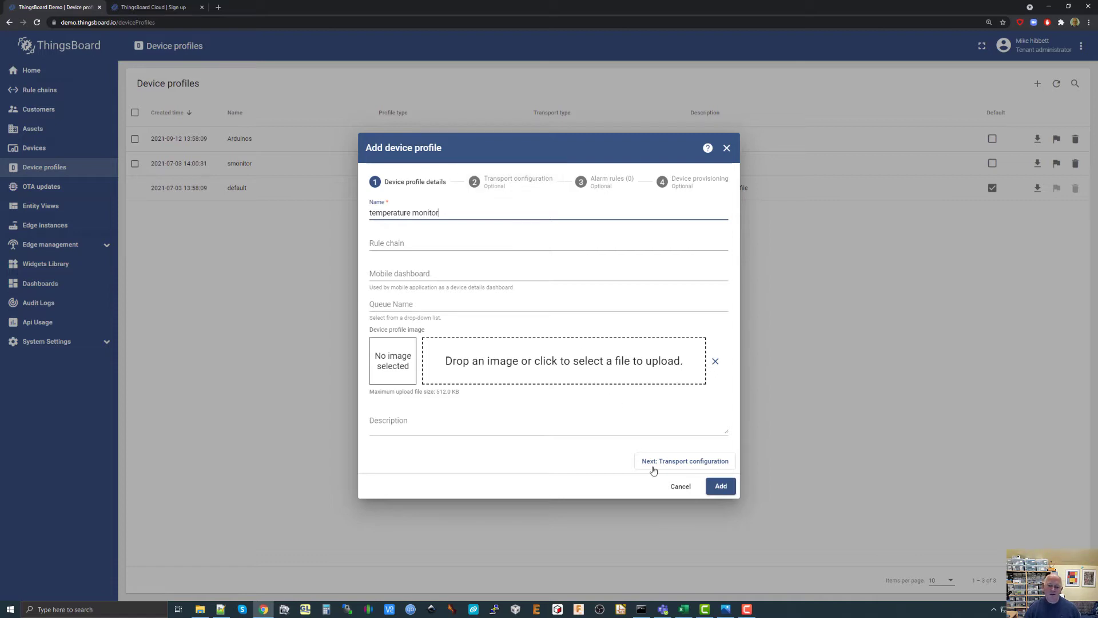
{"action": "left_click", "coordinate": [720, 486]}
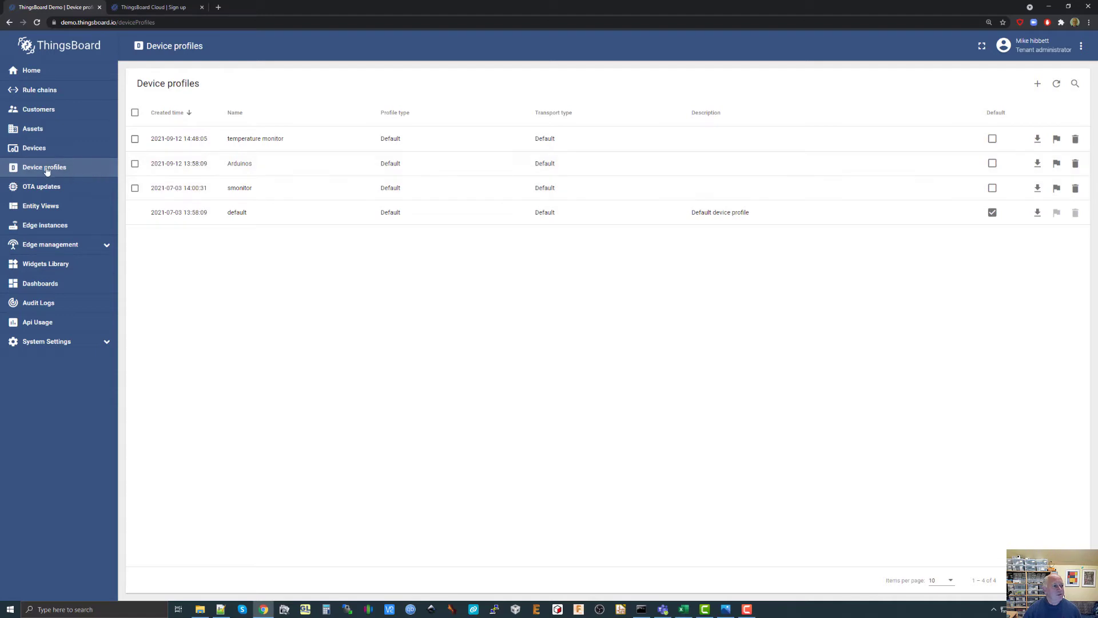
Start a new device in the device list and name it "Temperature Sensor #00001".
{"action": "left_click", "coordinate": [29, 150]}
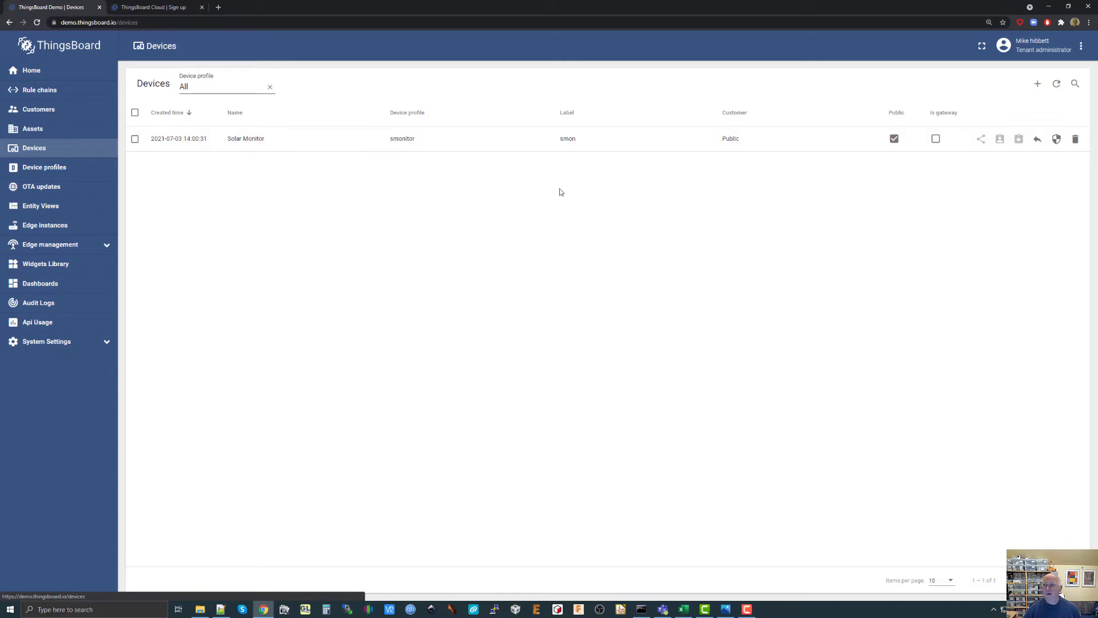
{"action": "left_click", "coordinate": [1036, 84]}
{"action": "left_click", "coordinate": [1006, 110]}
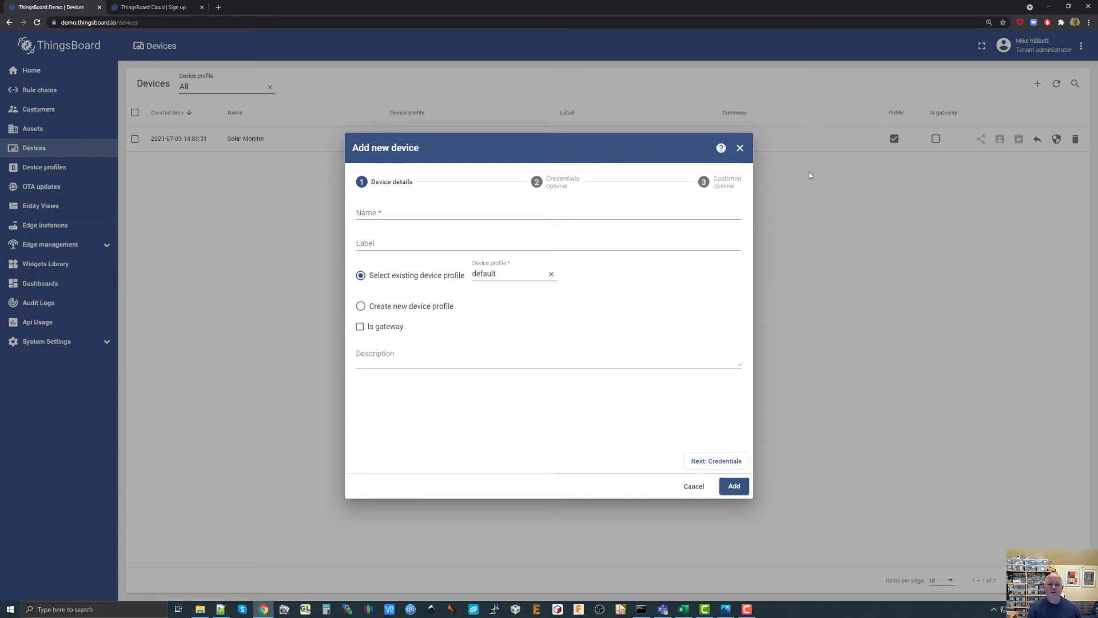
{"action": "left_click", "coordinate": [390, 213]}
{"action": "type", "text": "Tempe"}
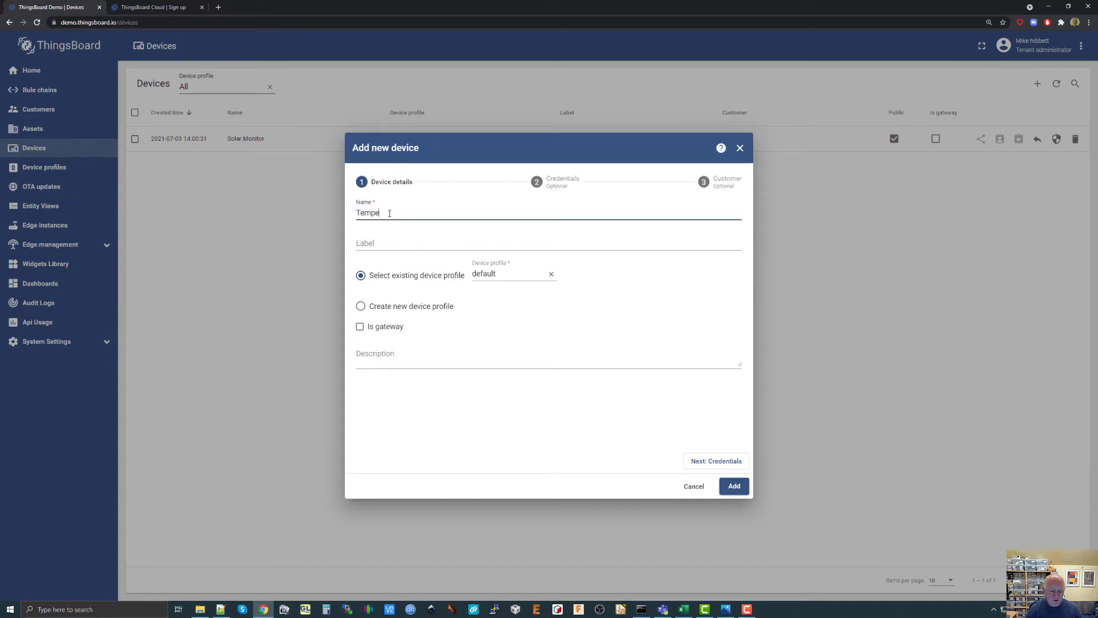
{"action": "type", "text": "rature Seno"}
{"action": "type", "text": "r"}
{"action": "key", "text": "BackSpace"}
{"action": "key", "text": "BackSpace"}
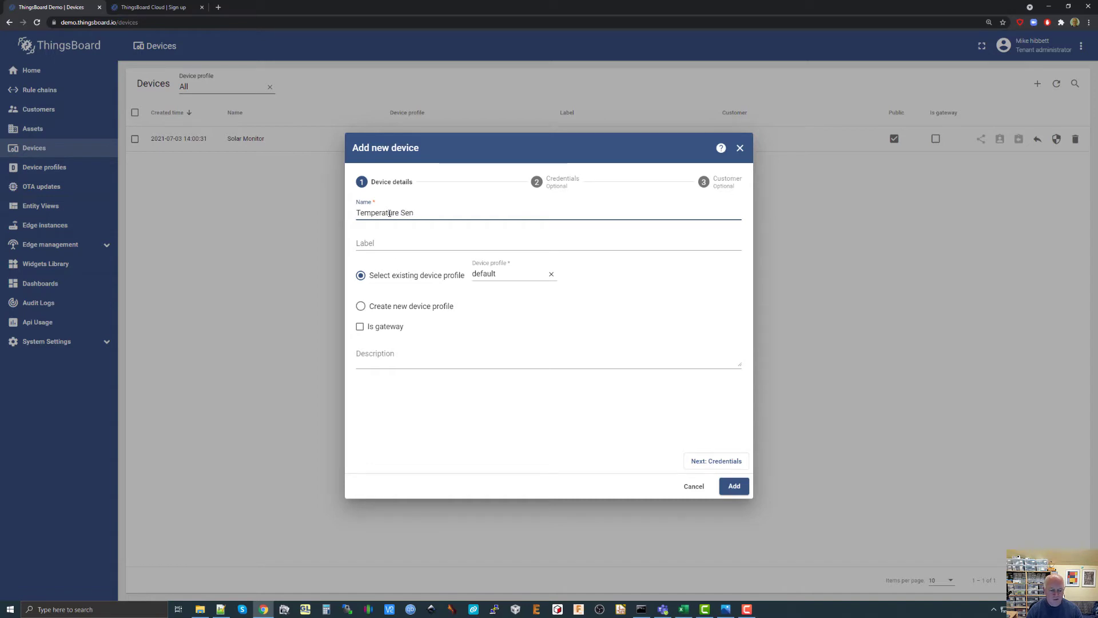
{"action": "type", "text": "sor #00001"}
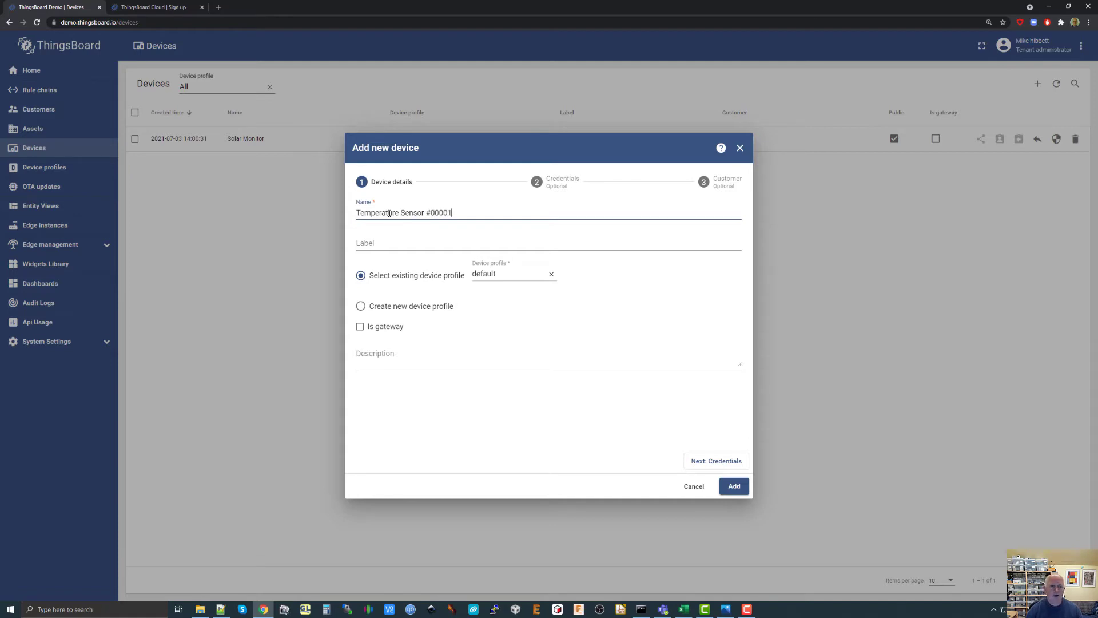
Set the new device's label to TM0001.
{"action": "left_click", "coordinate": [384, 243]}
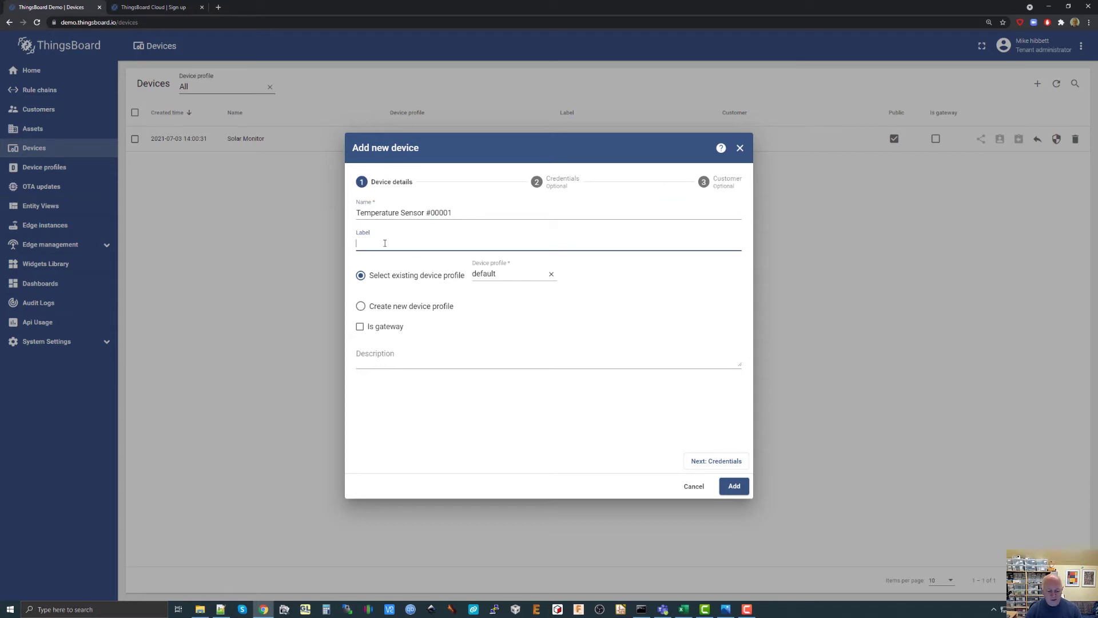
{"action": "type", "text": "TM0001"}
Assign the existing "temperature monitor" profile to the new device and add the device.
{"action": "left_click", "coordinate": [507, 275]}
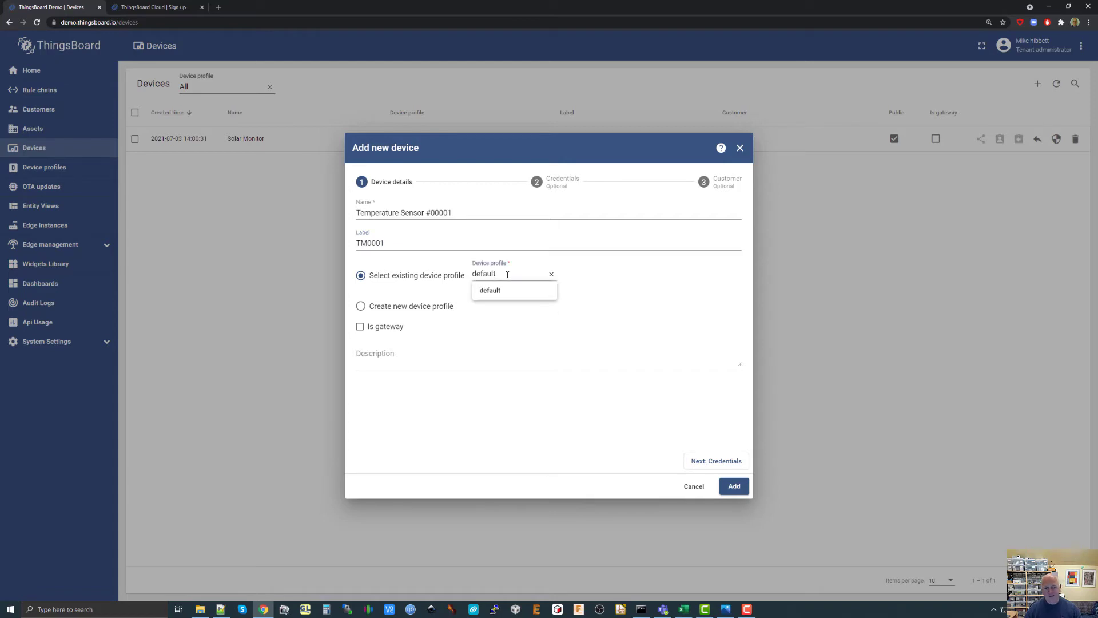
{"action": "left_click_drag", "start_coordinate": [506, 274], "coordinate": [474, 274]}
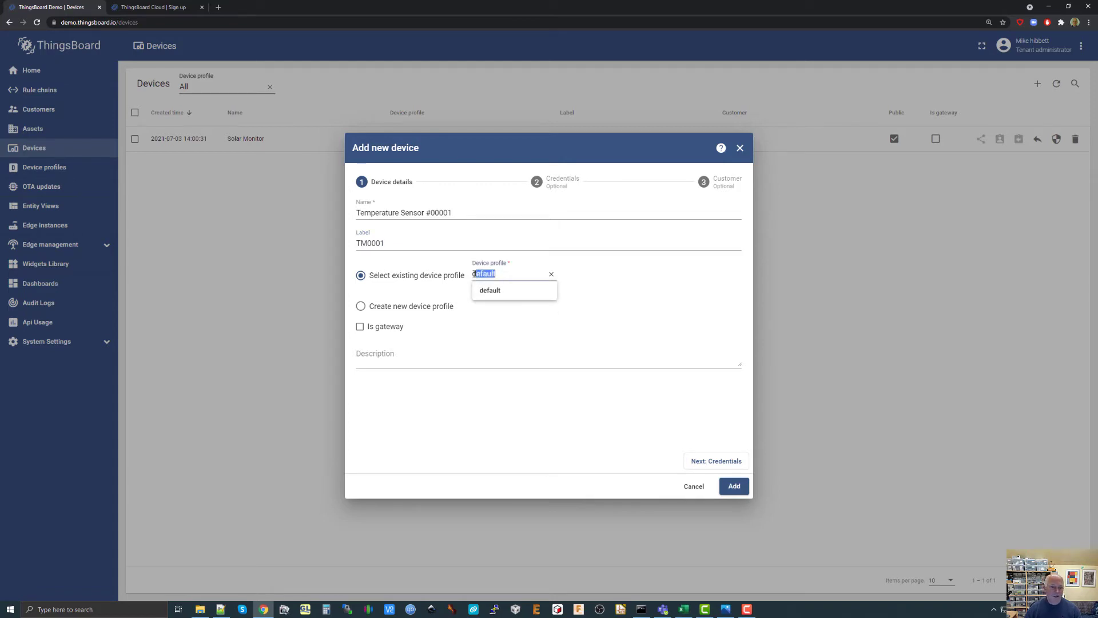
{"action": "key", "text": "BackSpace"}
{"action": "key", "text": "BackSpace"}
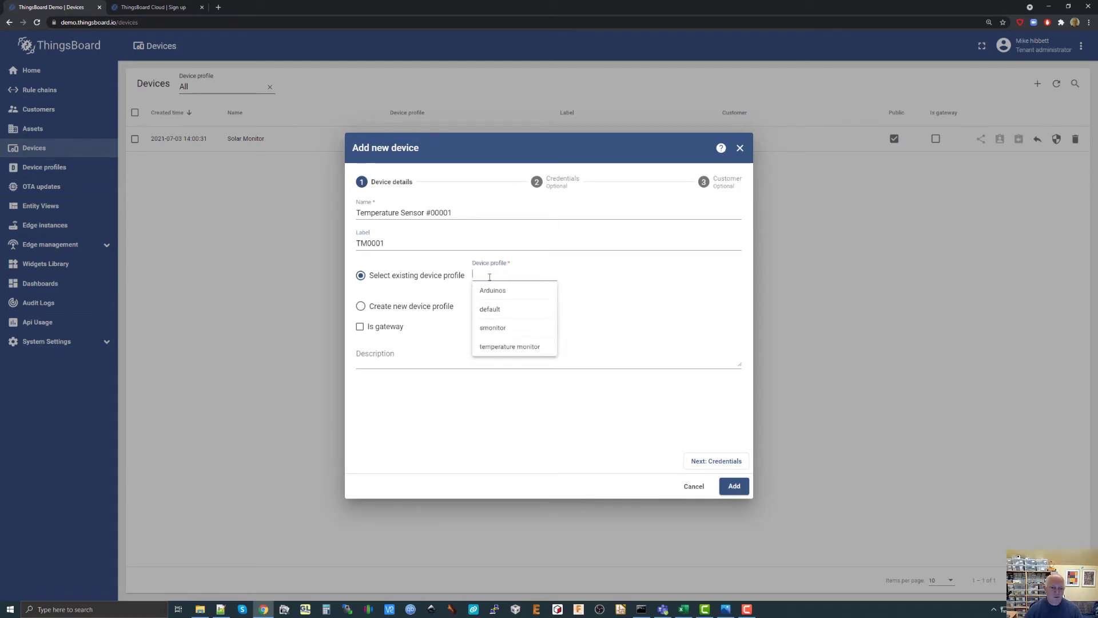
{"action": "left_click", "coordinate": [509, 346]}
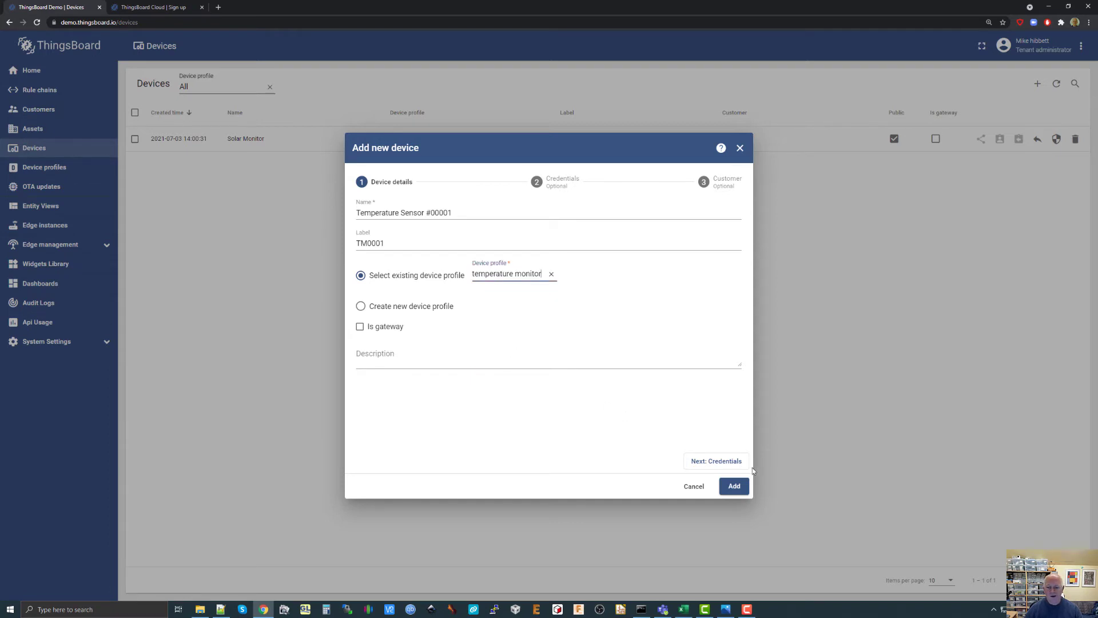
{"action": "left_click", "coordinate": [734, 486]}
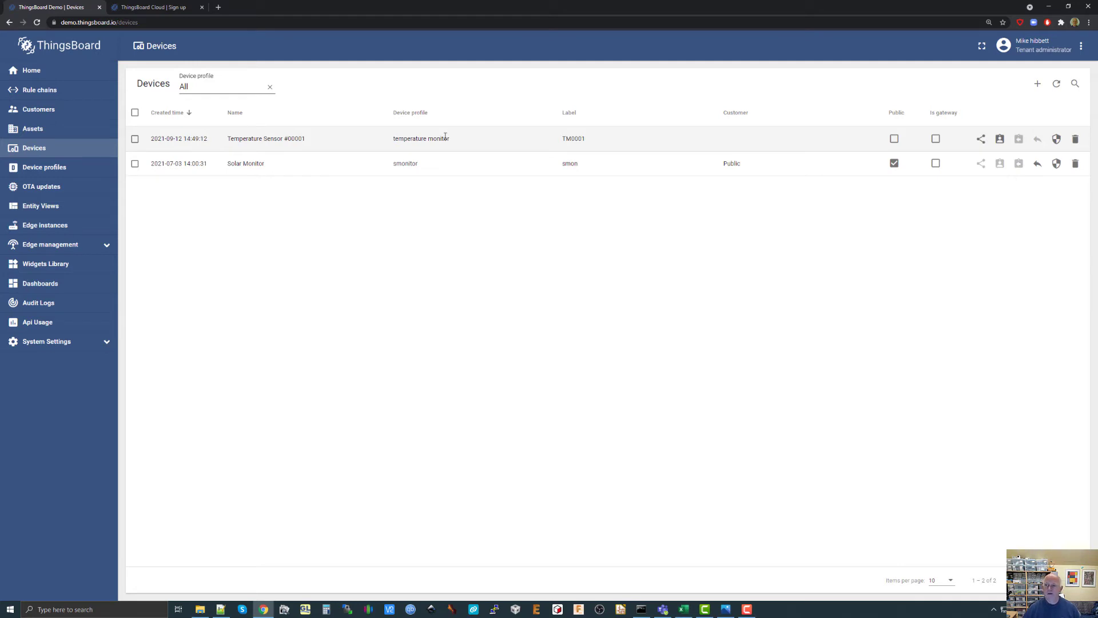
Open the credentials of the Temperature Sensor #00001 device and copy its access token.
{"action": "left_click", "coordinate": [286, 138]}
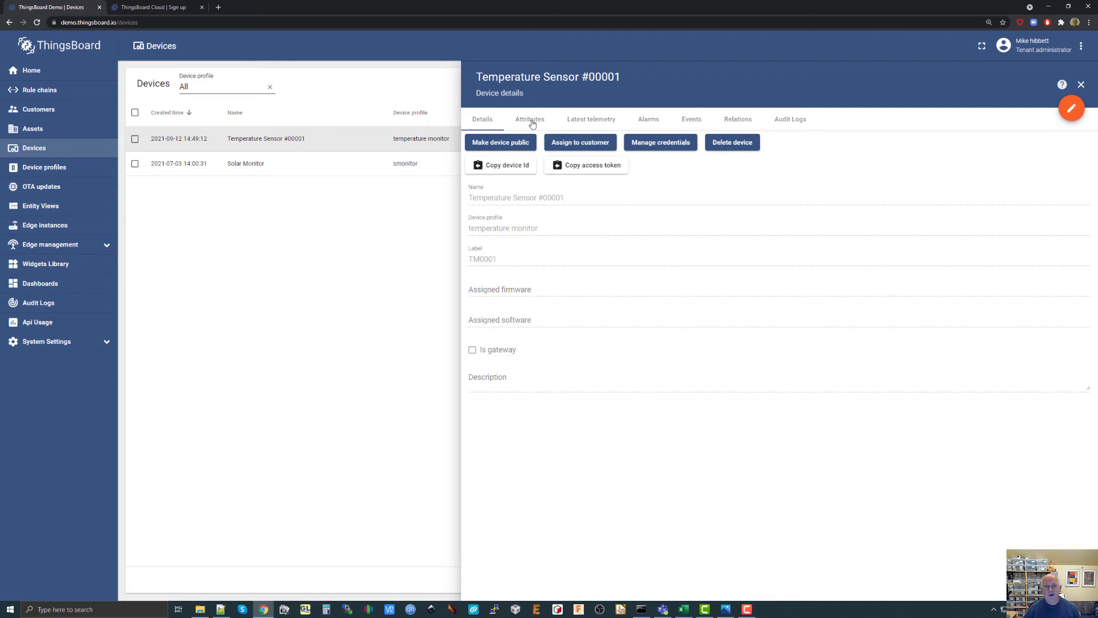
{"action": "left_click", "coordinate": [652, 148]}
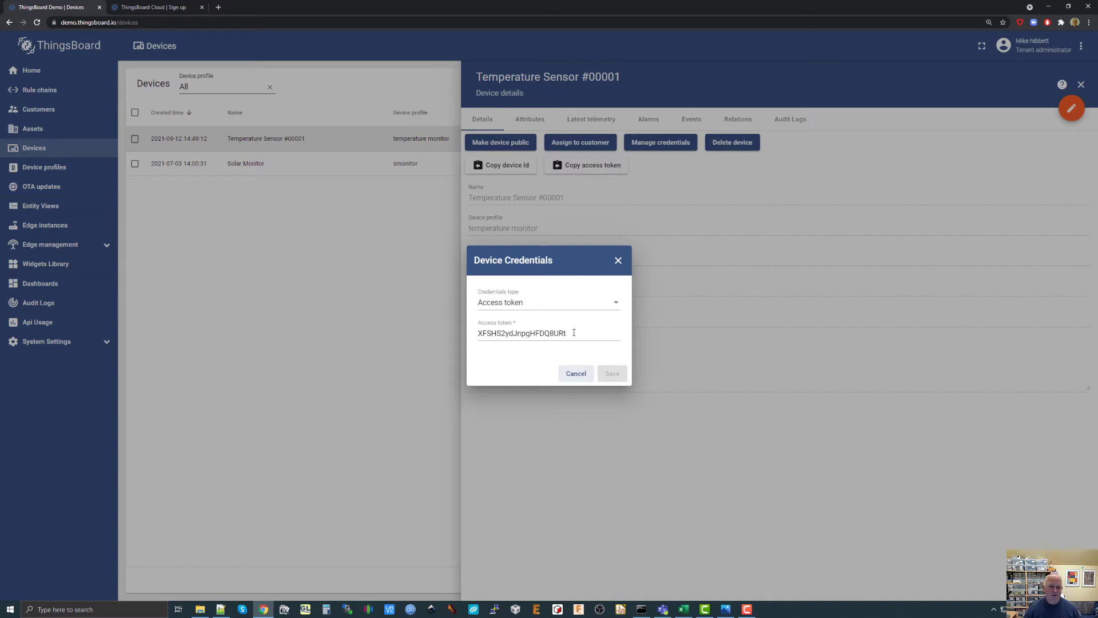
{"action": "left_click_drag", "start_coordinate": [565, 332], "coordinate": [473, 341]}
{"action": "key", "text": "ctrl+c"}
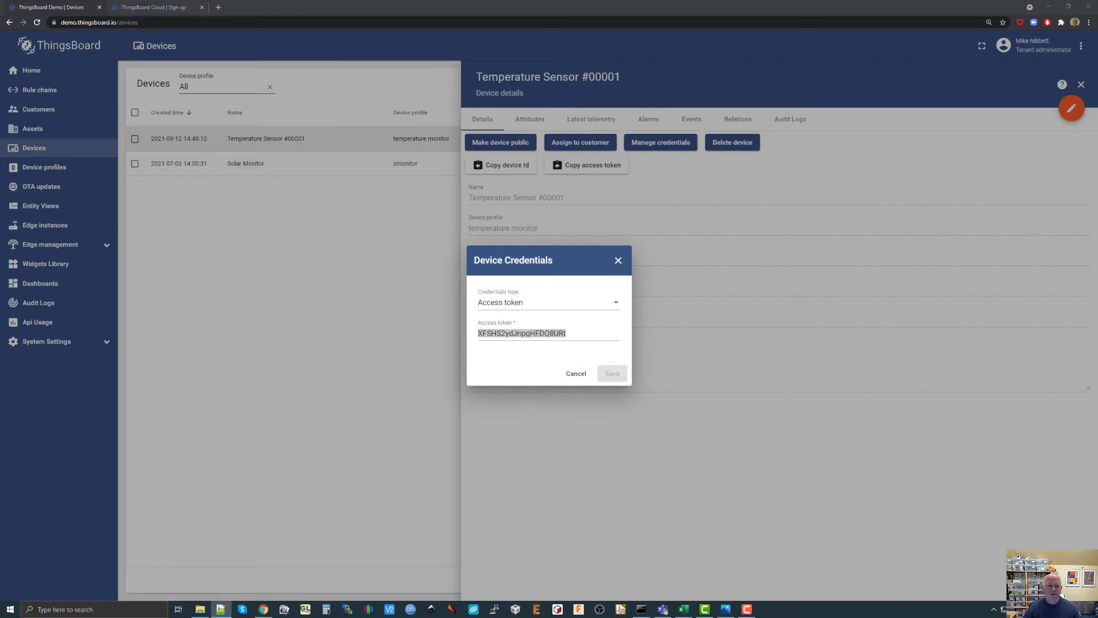
Switch to listing2.txt in Notepad++ and replace the access token in both telemetry POST requests with the copied device token.
{"action": "left_click_drag", "start_coordinate": [1097, 321], "coordinate": [607, 26]}
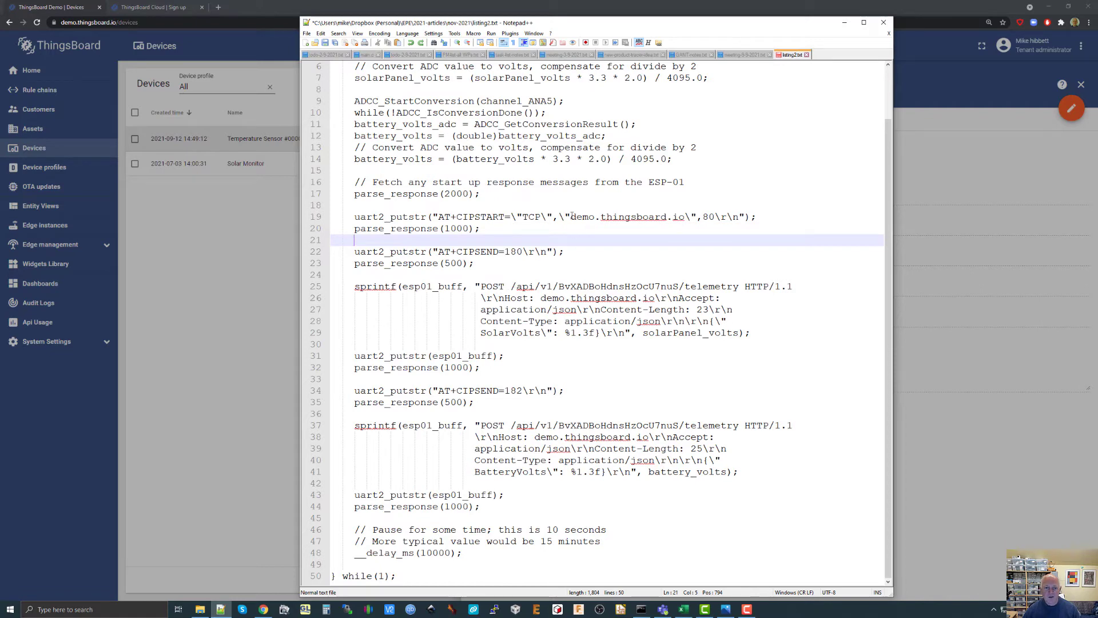
{"action": "left_click_drag", "start_coordinate": [570, 216], "coordinate": [686, 217]}
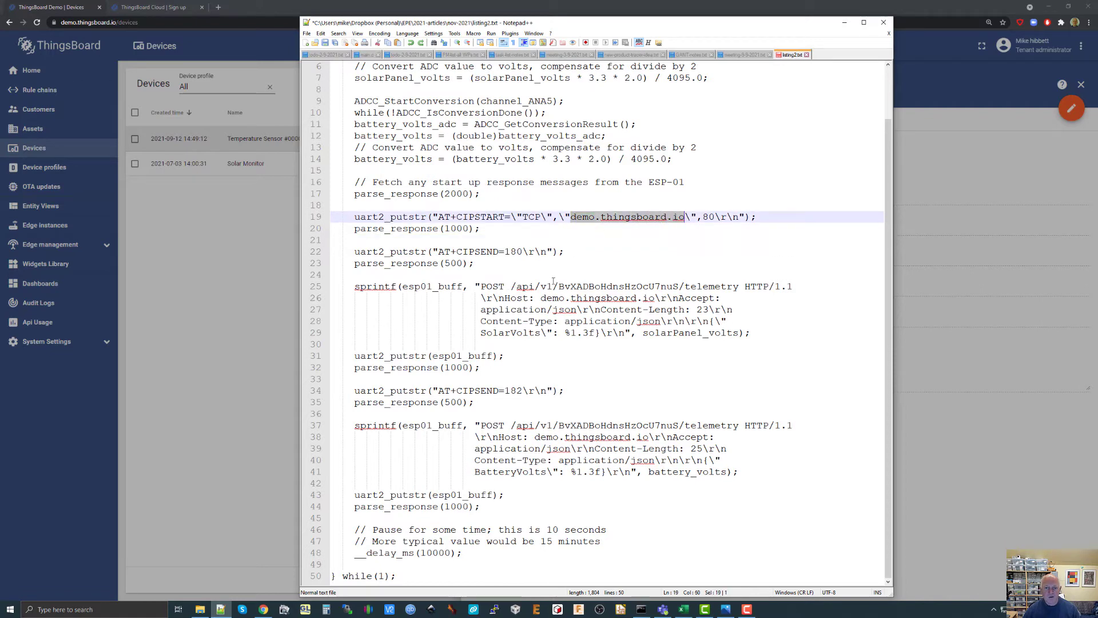
{"action": "left_click", "coordinate": [553, 286]}
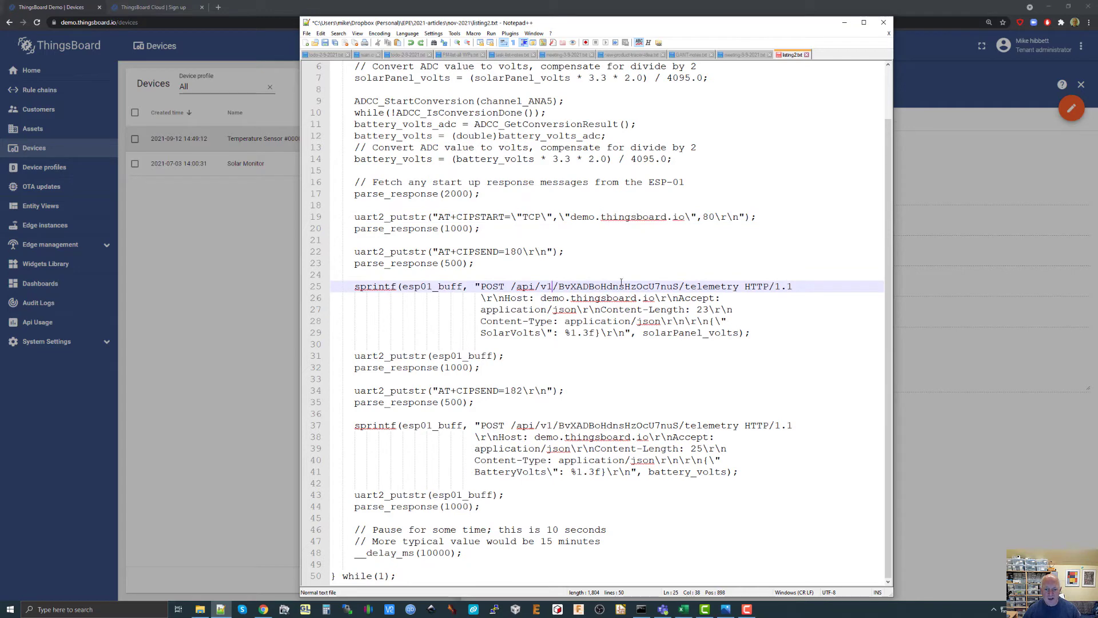
{"action": "double_click", "coordinate": [655, 286]}
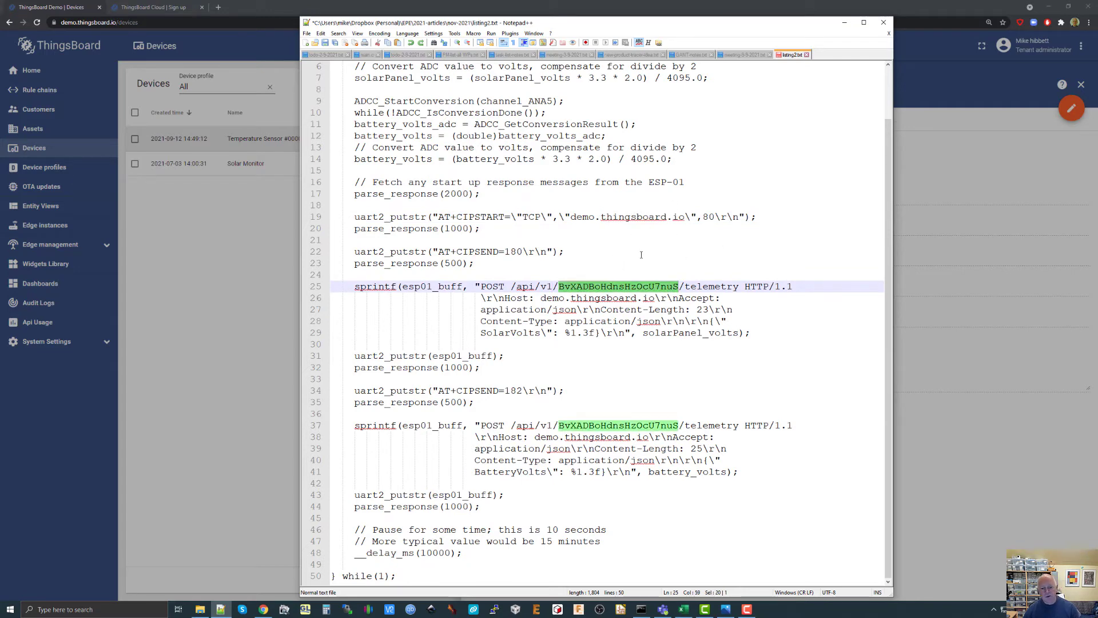
{"action": "key", "text": "ctrl+v"}
{"action": "left_click", "coordinate": [625, 425]}
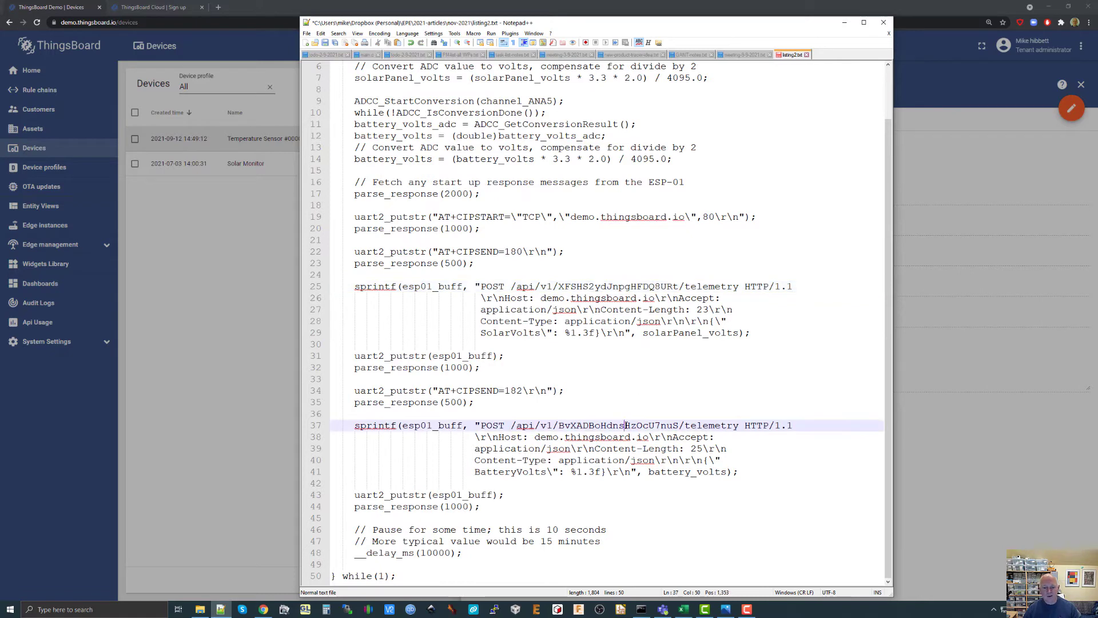
{"action": "double_click", "coordinate": [626, 424]}
{"action": "key", "text": "ctrl+v"}
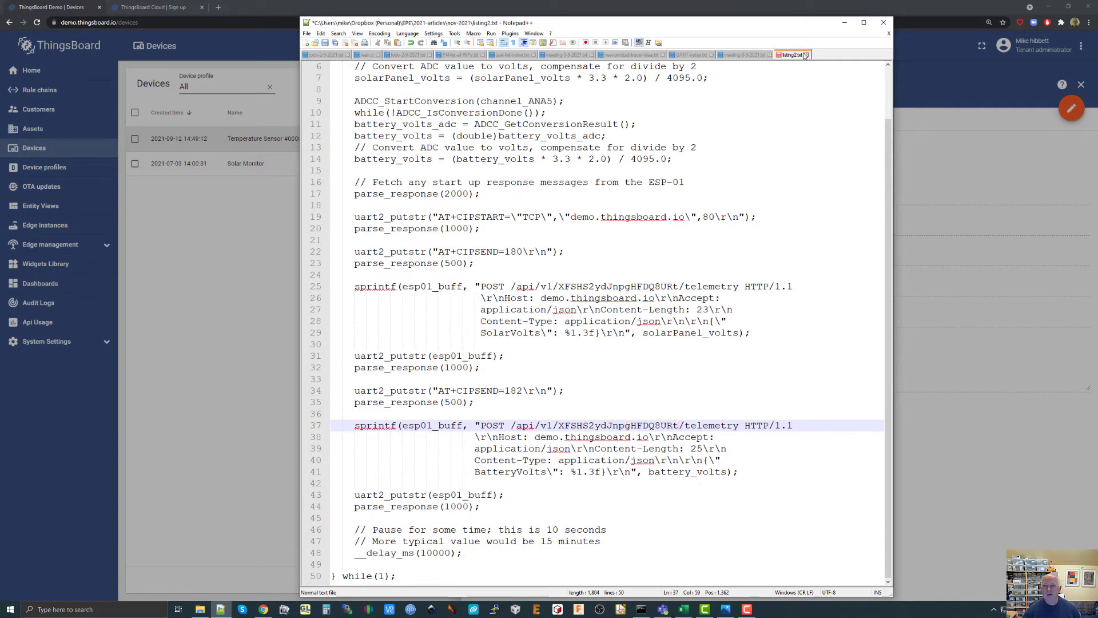
Move the code listing out of the way and close the device's credentials and details without changes.
{"action": "left_click_drag", "start_coordinate": [774, 24], "coordinate": [1097, 324]}
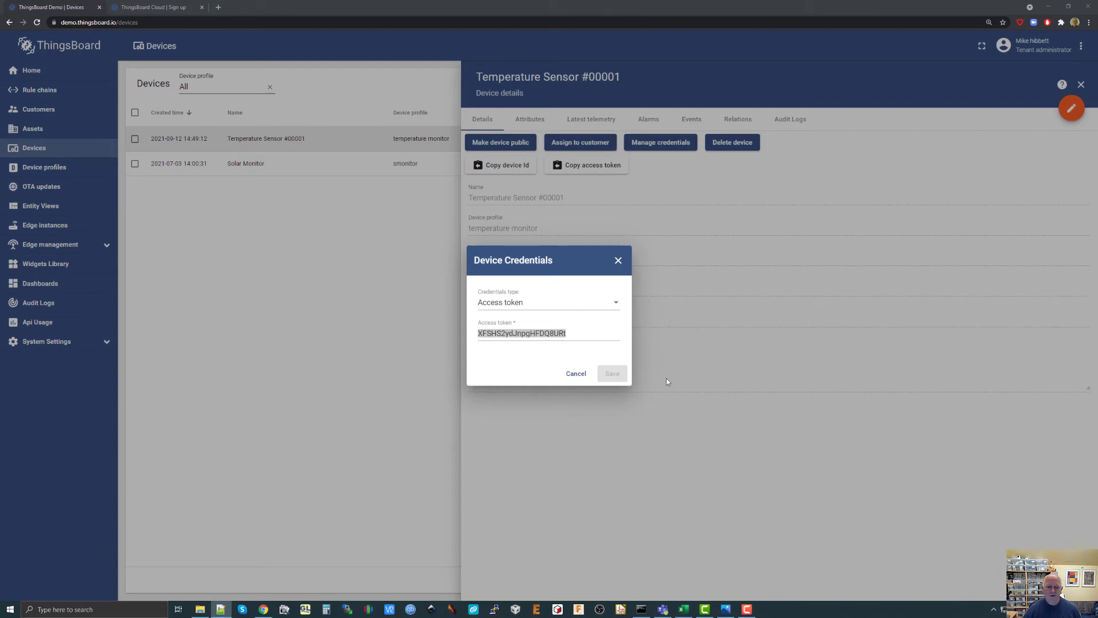
{"action": "left_click", "coordinate": [575, 373]}
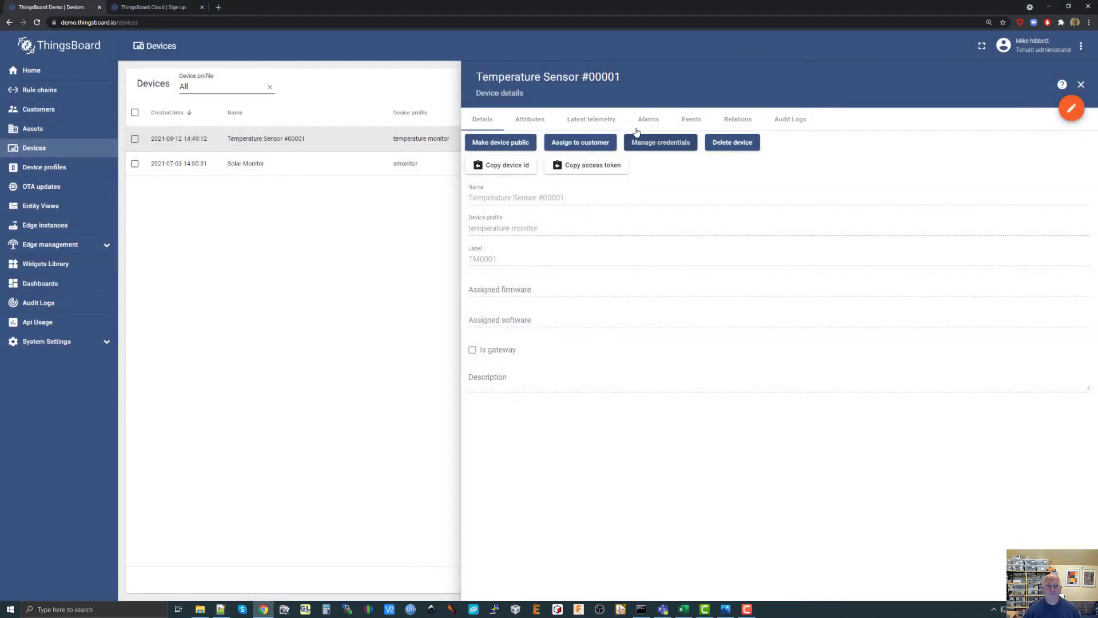
{"action": "left_click", "coordinate": [1081, 86]}
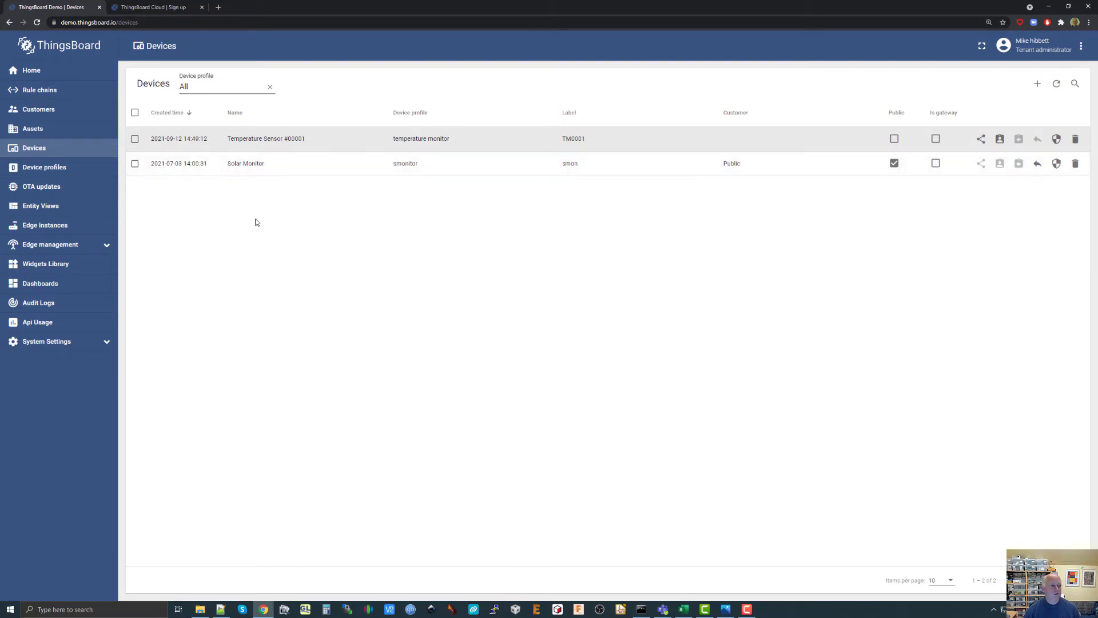
Start a new dashboard in the dashboard list and title it "Temperature Monitor".
{"action": "left_click", "coordinate": [42, 285]}
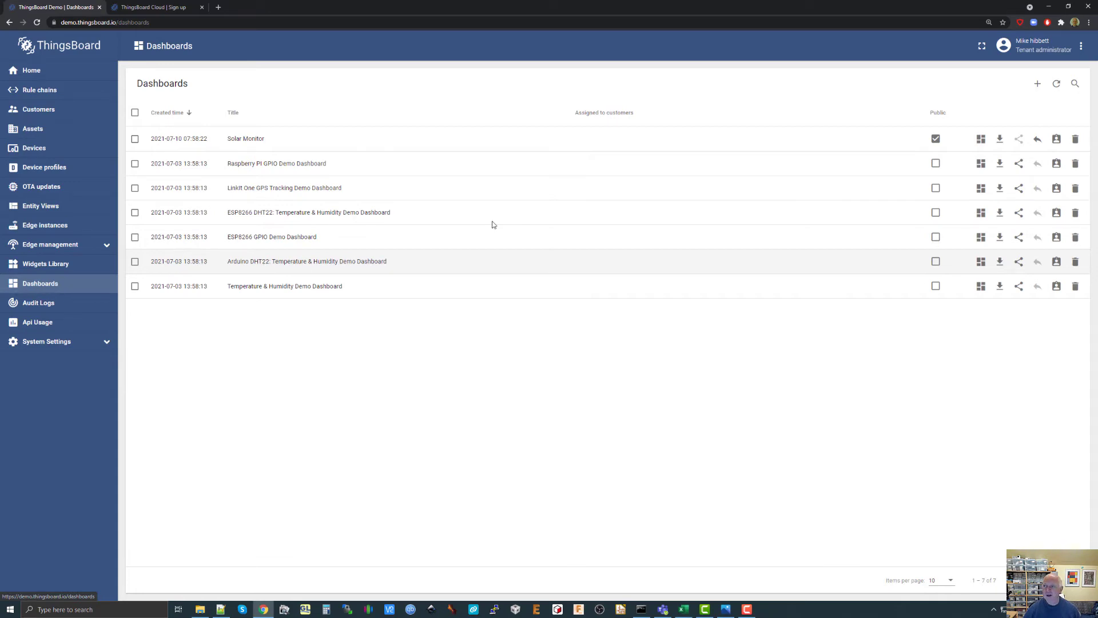
{"action": "left_click", "coordinate": [1037, 85]}
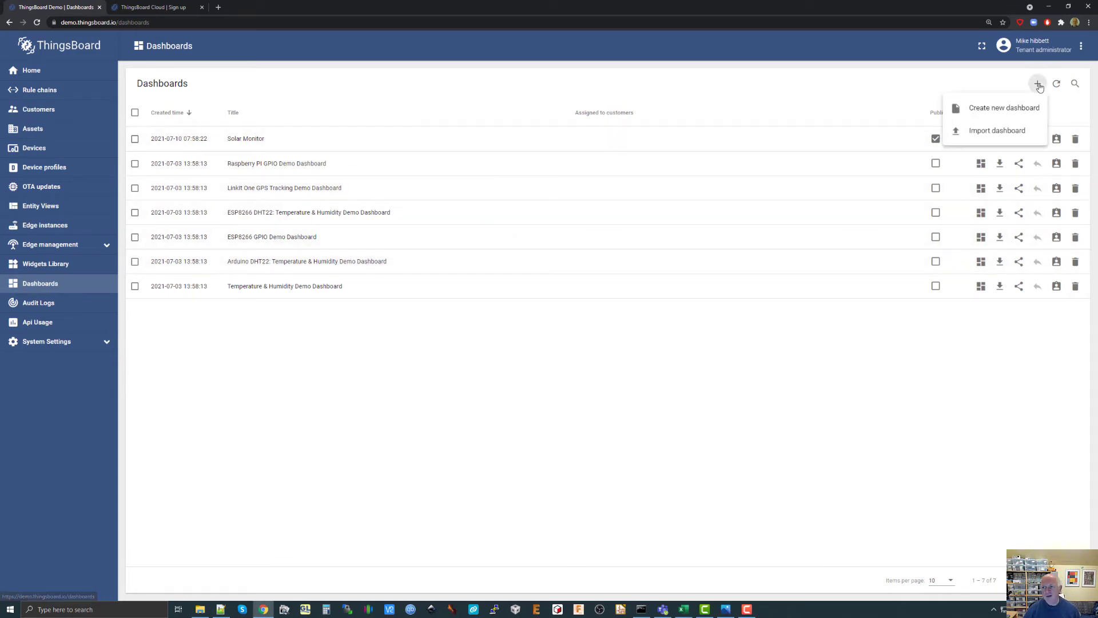
{"action": "left_click", "coordinate": [1008, 110]}
{"action": "left_click", "coordinate": [465, 219]}
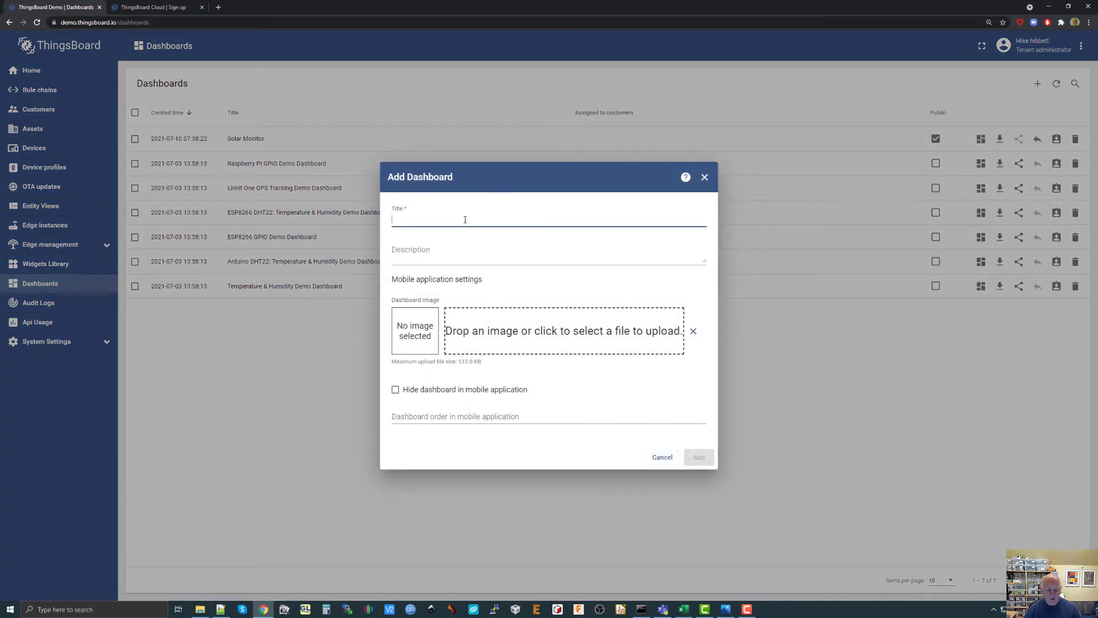
{"action": "type", "text": "Temperature"}
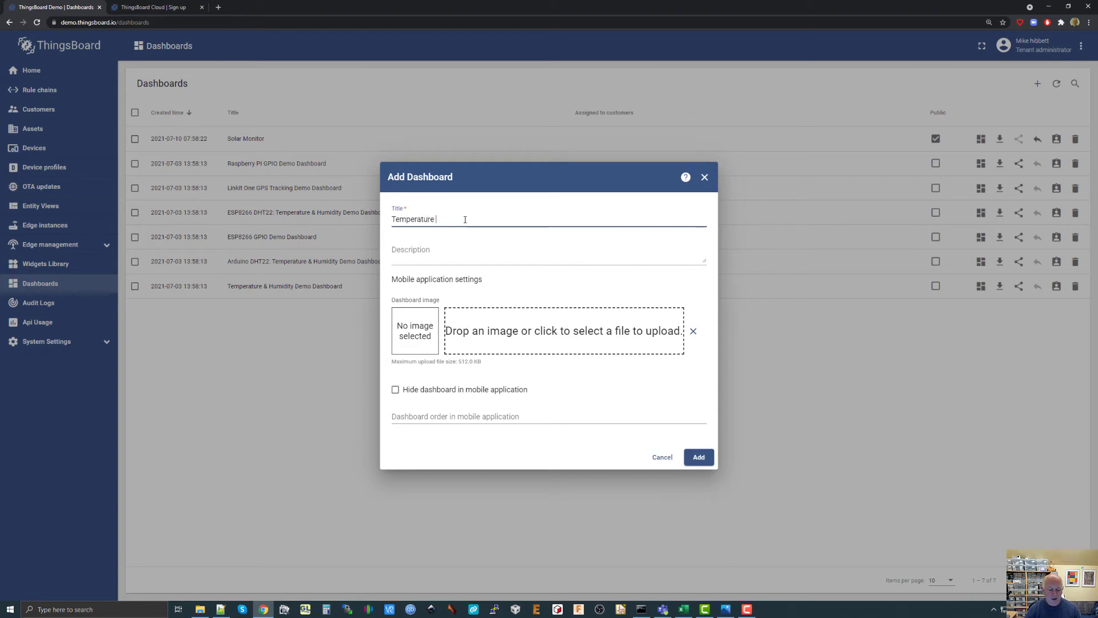
{"action": "type", "text": " Monitor"}
Copy the dashboard title into its description and add the dashboard.
{"action": "left_click_drag", "start_coordinate": [490, 215], "coordinate": [387, 219]}
{"action": "key", "text": "ctrl+c"}
{"action": "left_click", "coordinate": [418, 252]}
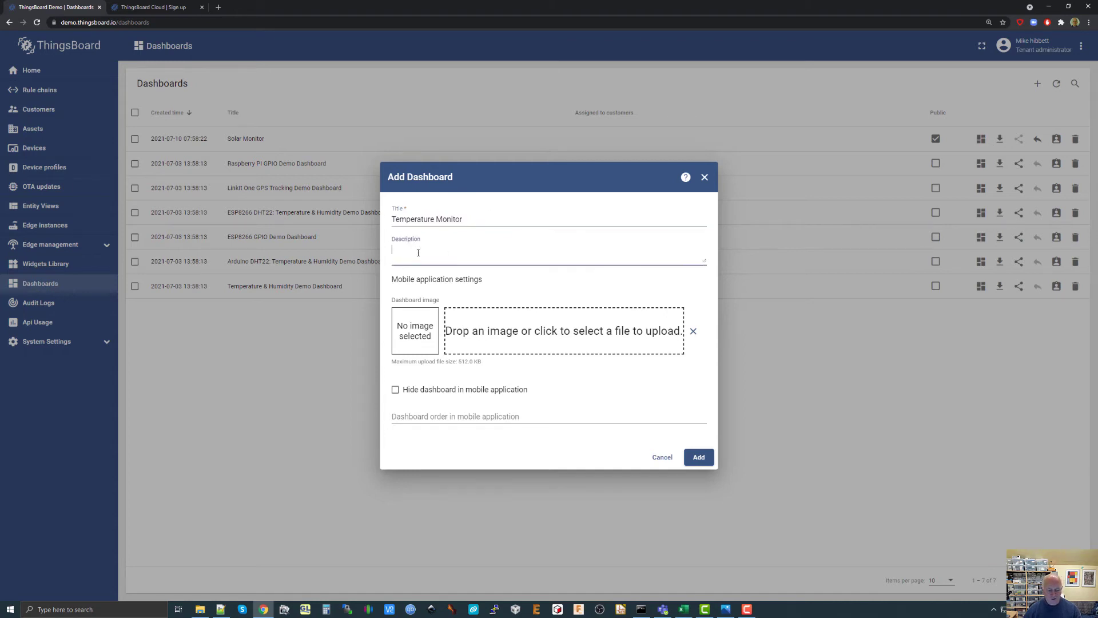
{"action": "key", "text": "ctrl+v"}
{"action": "left_click", "coordinate": [699, 456]}
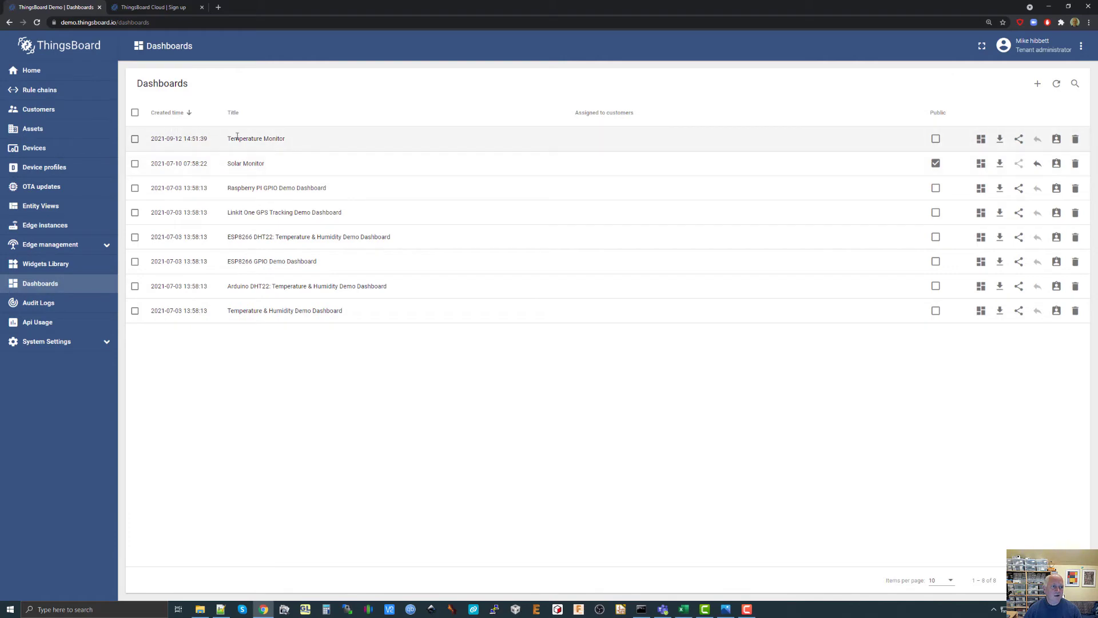
Open the Temperature Monitor dashboard and put it in edit mode.
{"action": "left_click", "coordinate": [254, 137]}
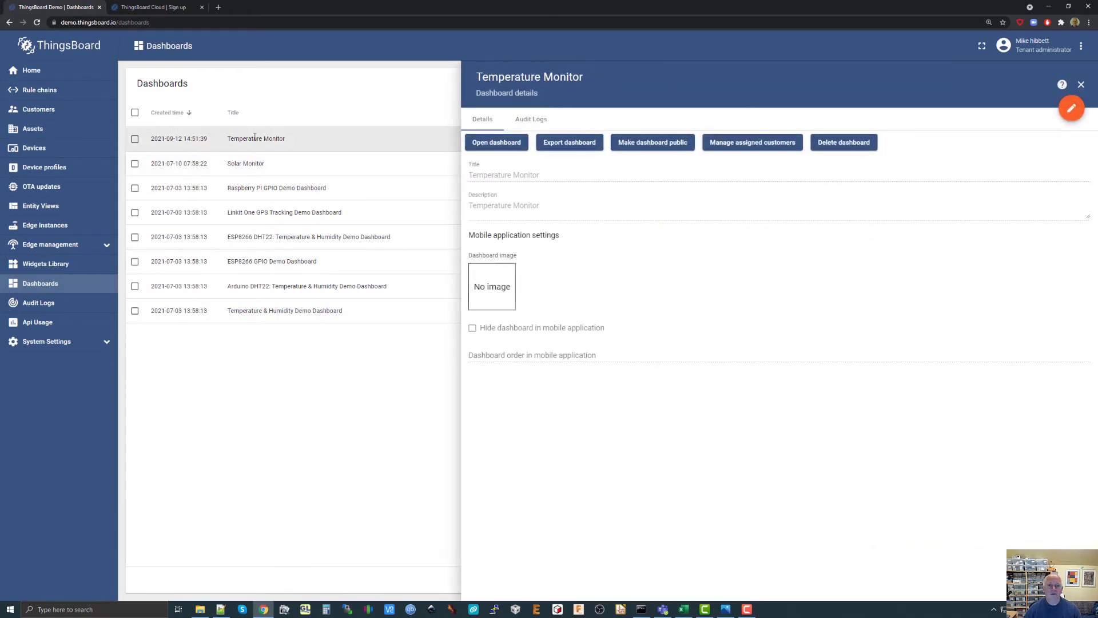
{"action": "left_click", "coordinate": [496, 143]}
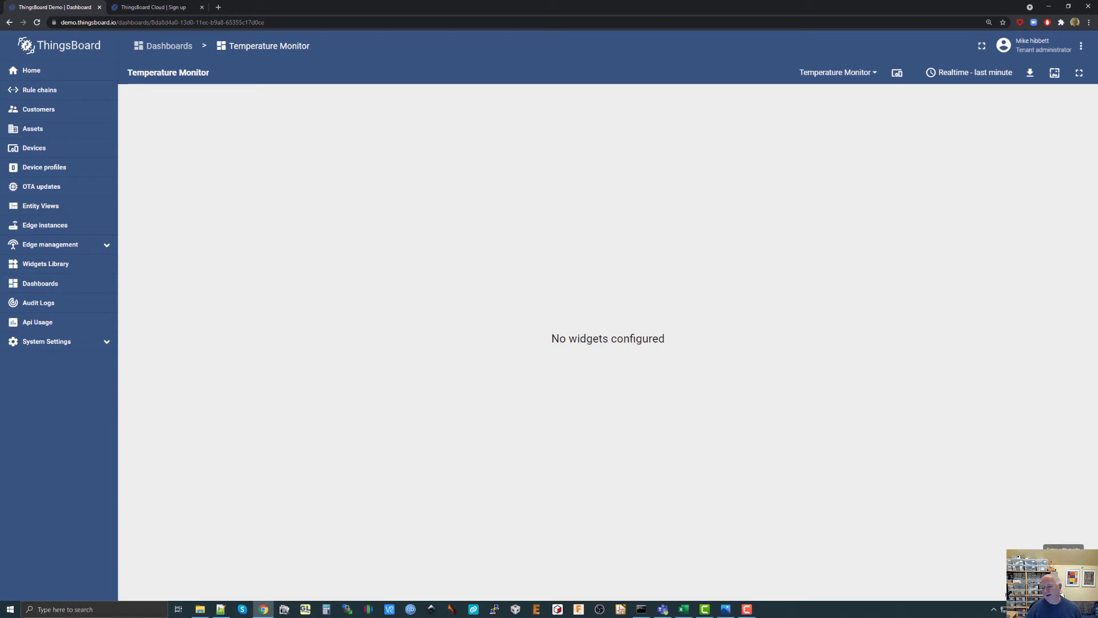
{"action": "left_click", "coordinate": [1062, 574]}
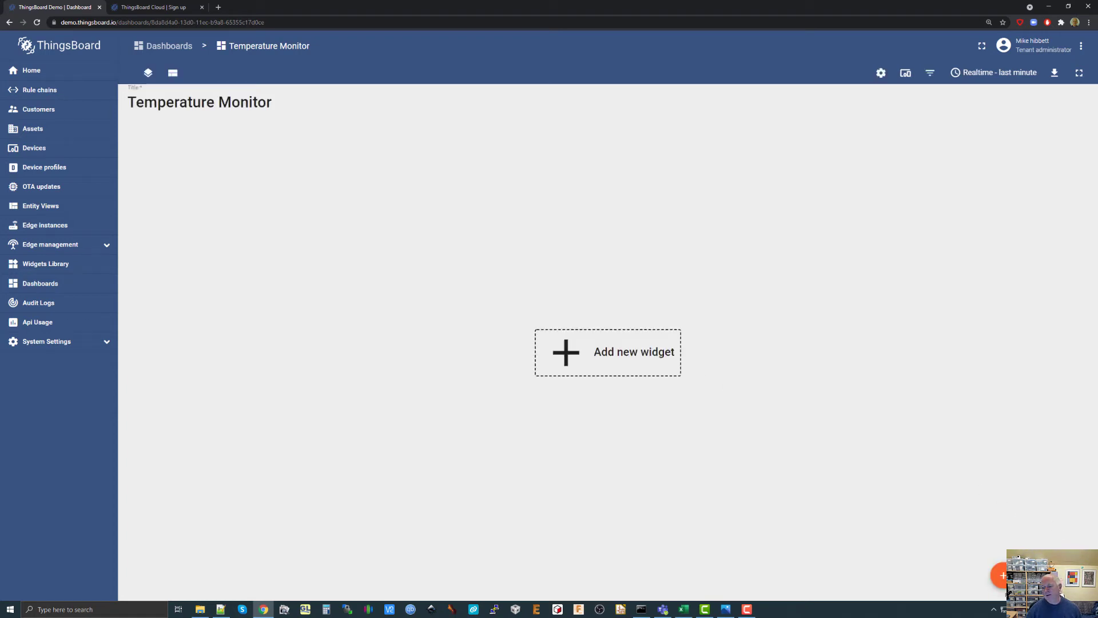
Start a new Timeseries Line Chart widget from the Charts bundle on the dashboard.
{"action": "left_click", "coordinate": [648, 356]}
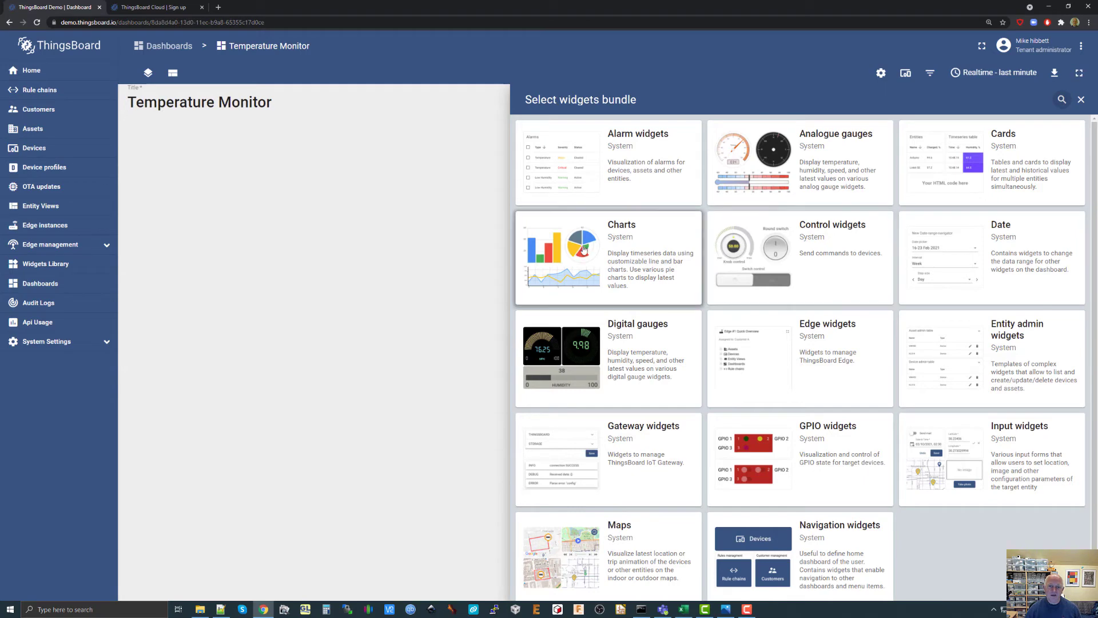
{"action": "left_click", "coordinate": [633, 244]}
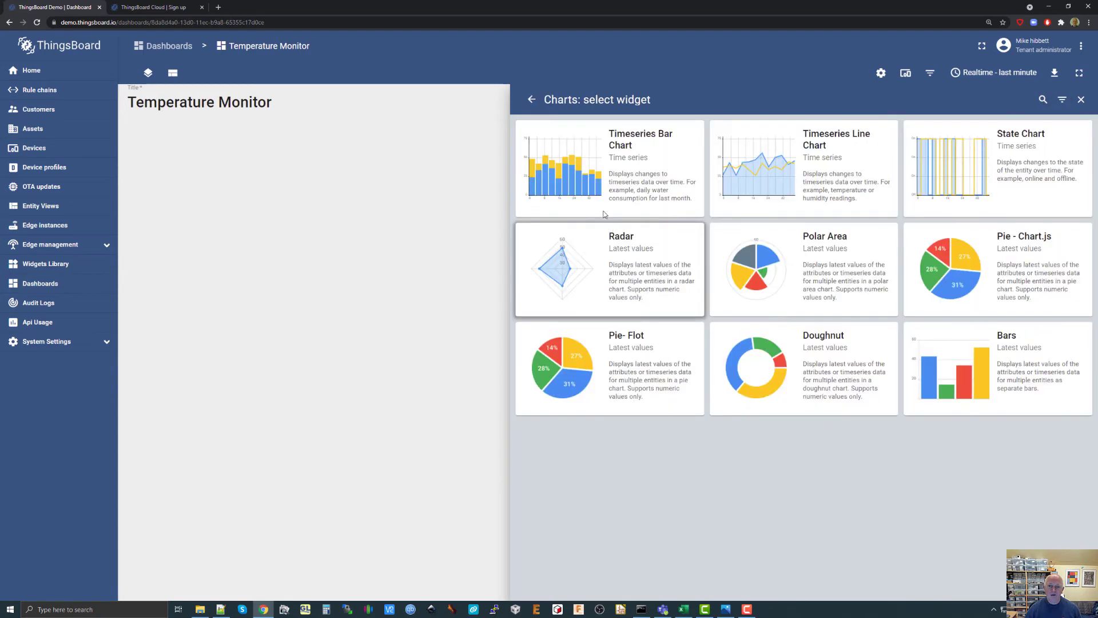
{"action": "left_click", "coordinate": [811, 173]}
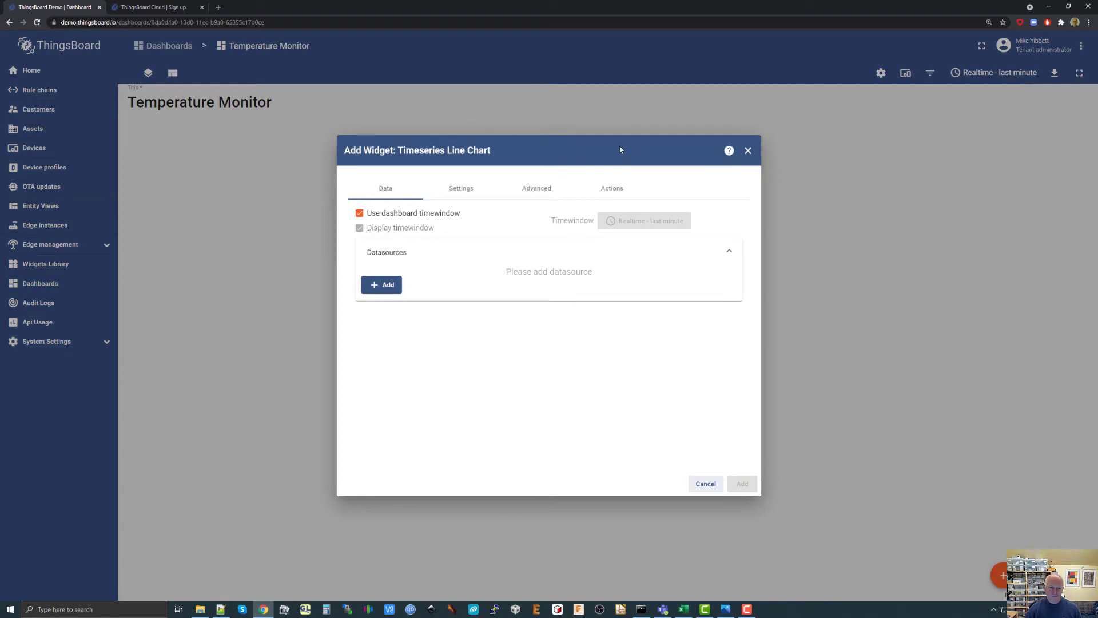
{"action": "mouse_move", "coordinate": [620, 147]}
{"action": "left_mouse_down"}
{"action": "mouse_move", "coordinate": [661, 150]}
{"action": "mouse_move", "coordinate": [619, 156]}
{"action": "left_mouse_up"}
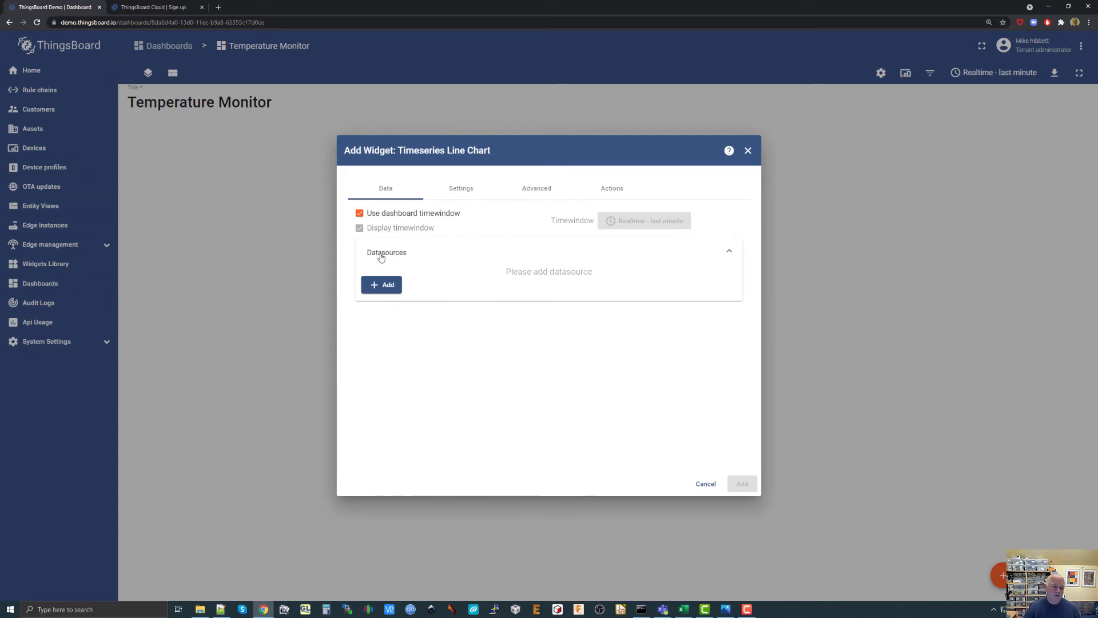
Add a datasource of type Entity to the line chart and start a new entity alias named "tmon".
{"action": "left_click", "coordinate": [389, 290]}
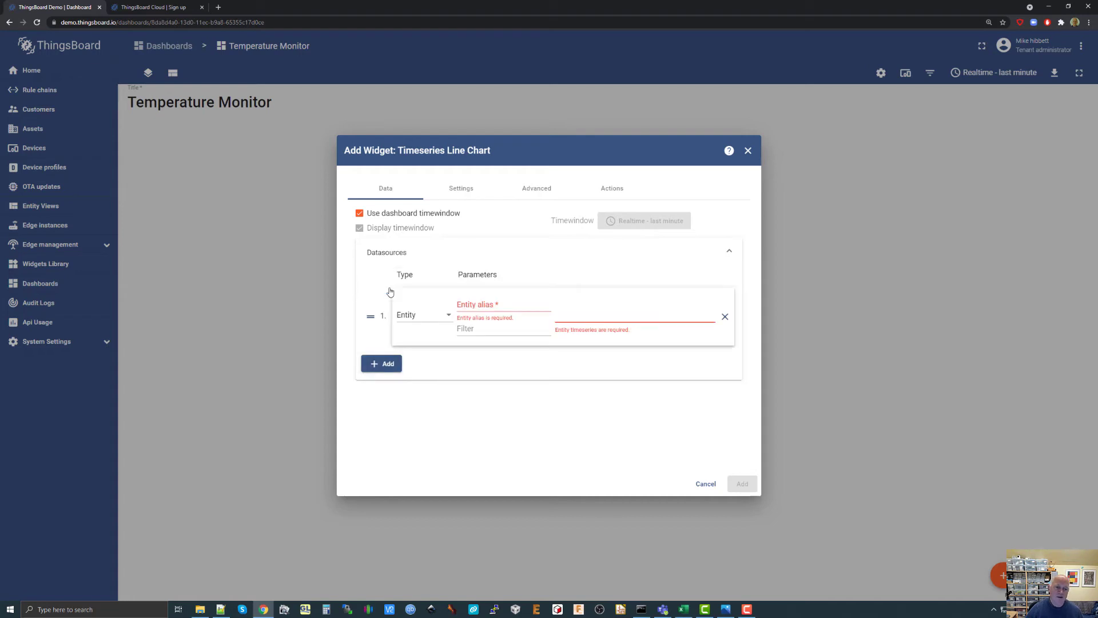
{"action": "left_click", "coordinate": [430, 315]}
{"action": "left_click", "coordinate": [432, 314]}
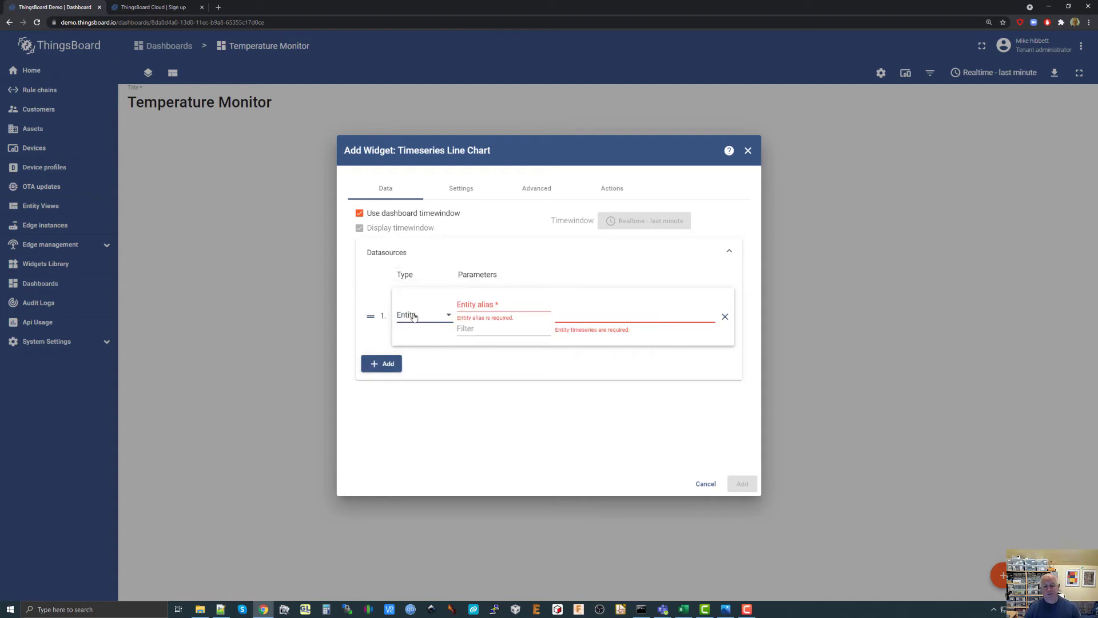
{"action": "left_click", "coordinate": [489, 304]}
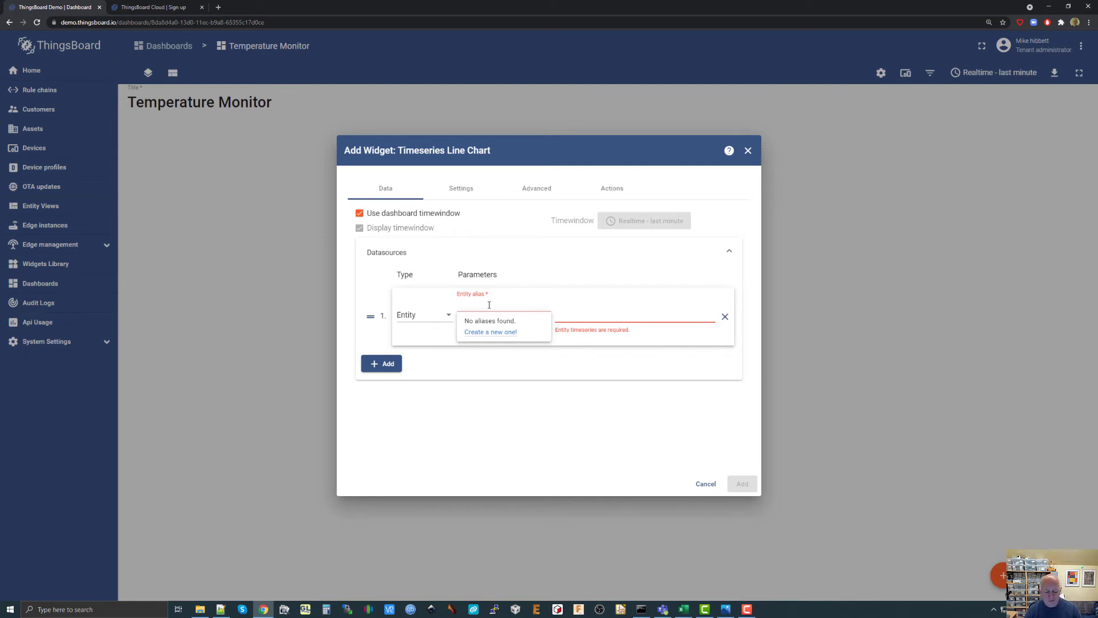
{"action": "type", "text": "tmon"}
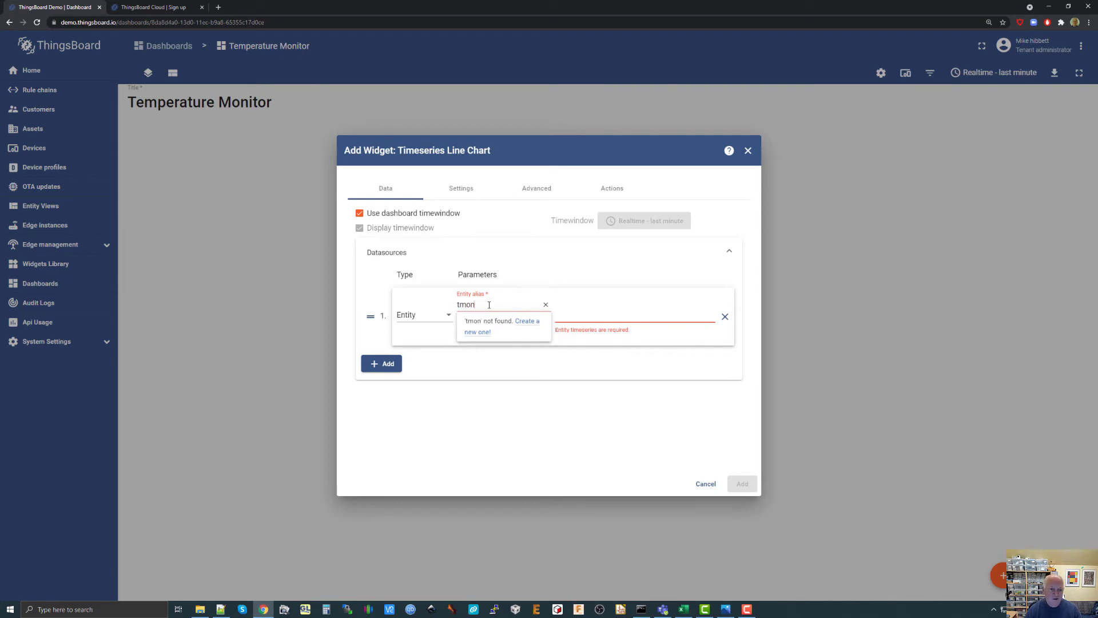
{"action": "left_click", "coordinate": [481, 332]}
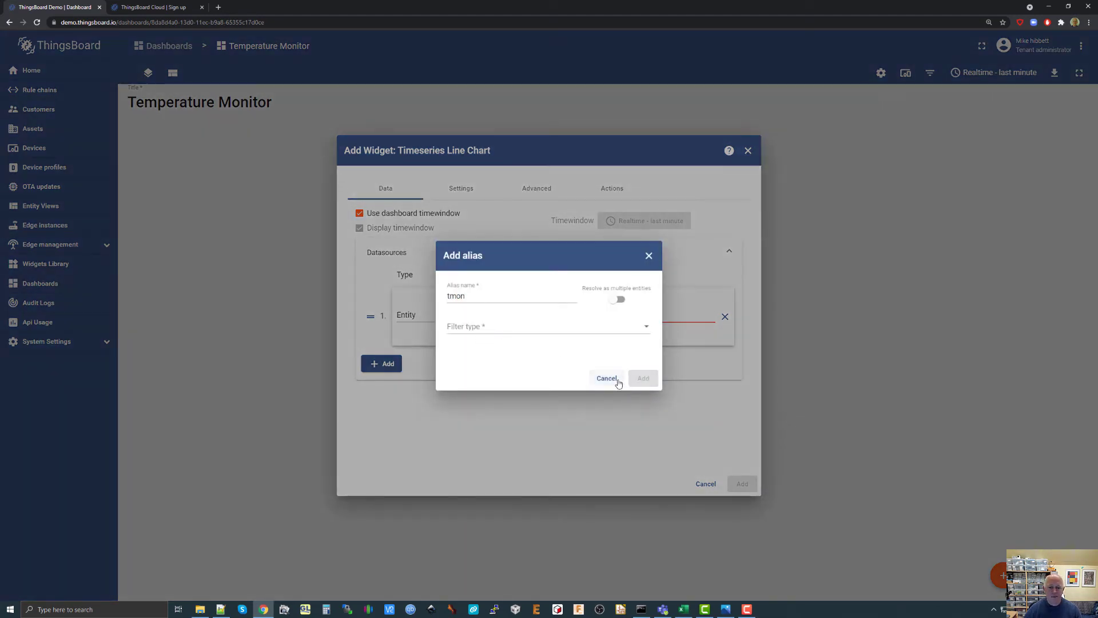
Set the tmon alias to the Single entity filter with the device Temperature Sensor #00001 and add the alias.
{"action": "left_click", "coordinate": [514, 330]}
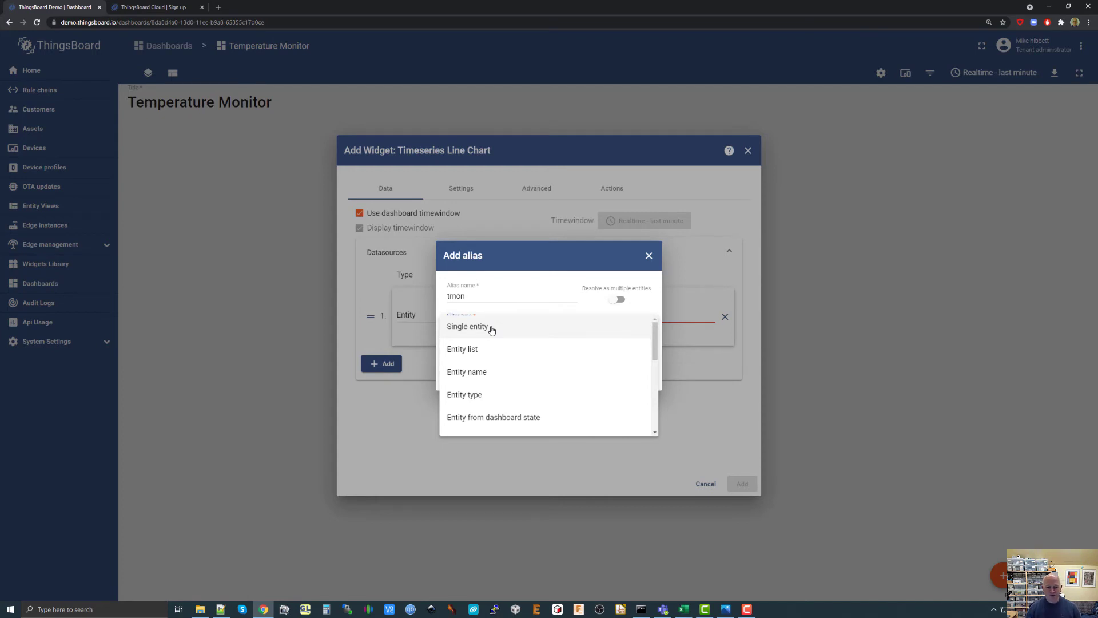
{"action": "left_click", "coordinate": [490, 329]}
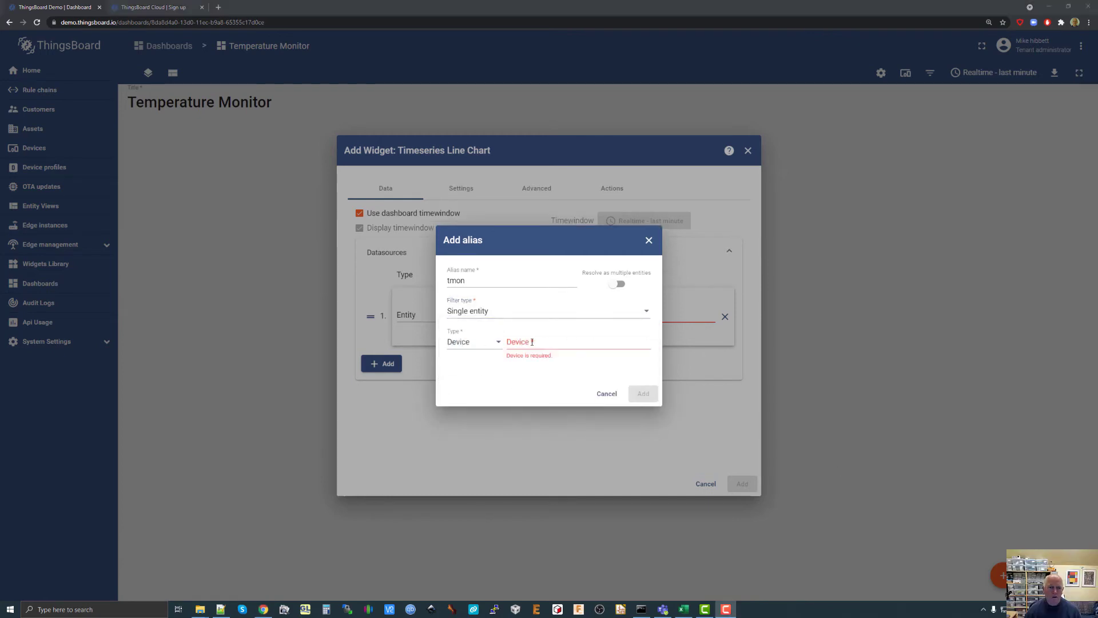
{"action": "left_click", "coordinate": [532, 342]}
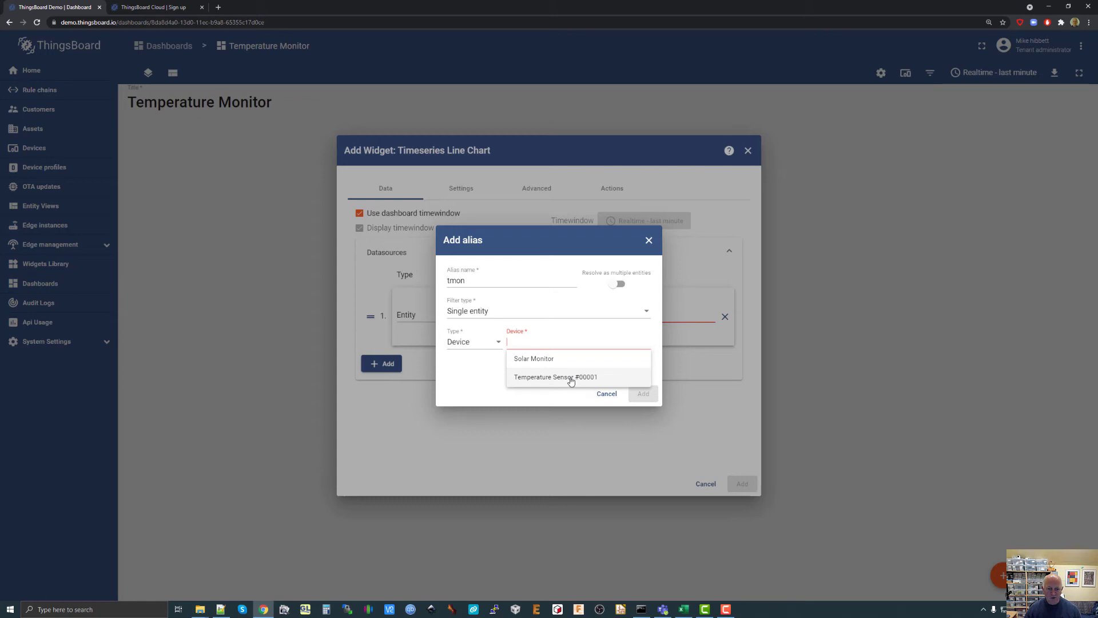
{"action": "left_click", "coordinate": [543, 379]}
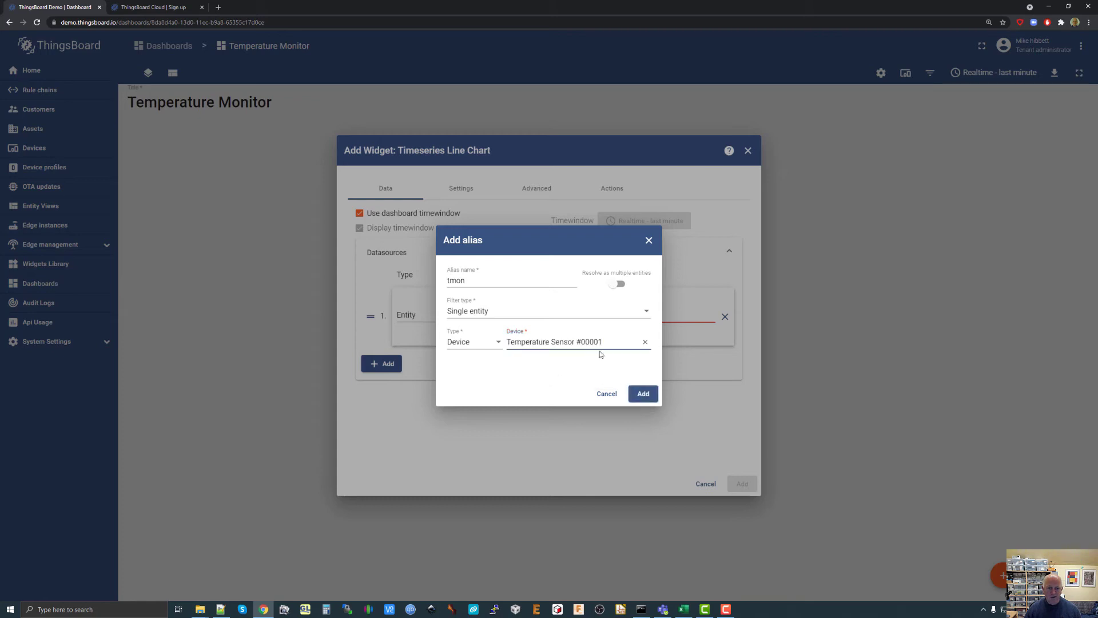
{"action": "left_click", "coordinate": [643, 394]}
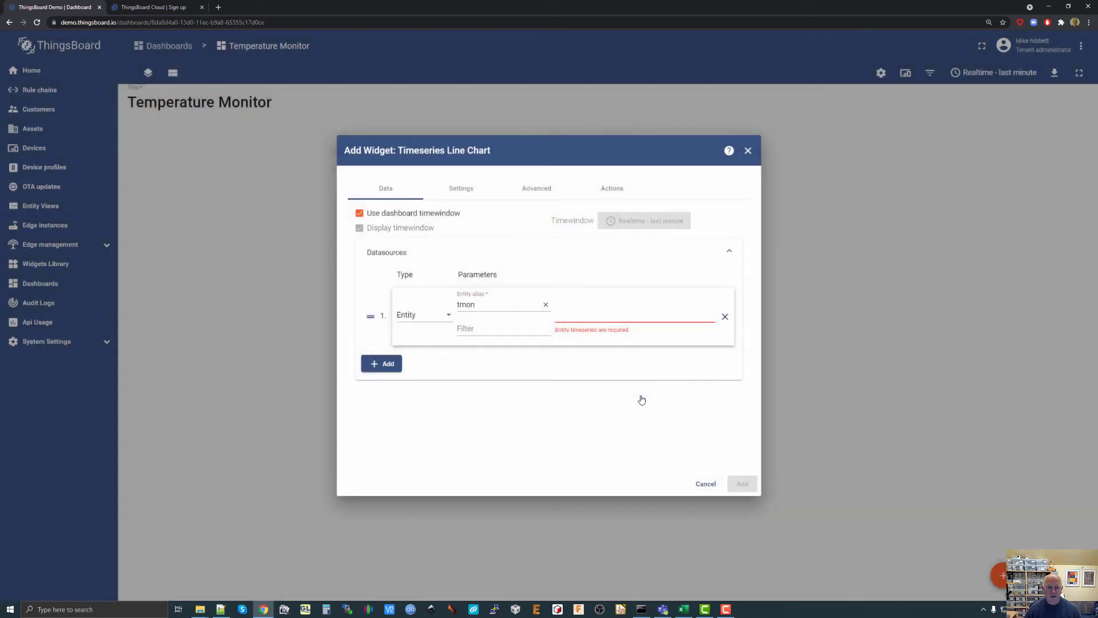
Check which timeseries keys the line chart's datasource offers for the tmon entity alias.
{"action": "left_click", "coordinate": [601, 314]}
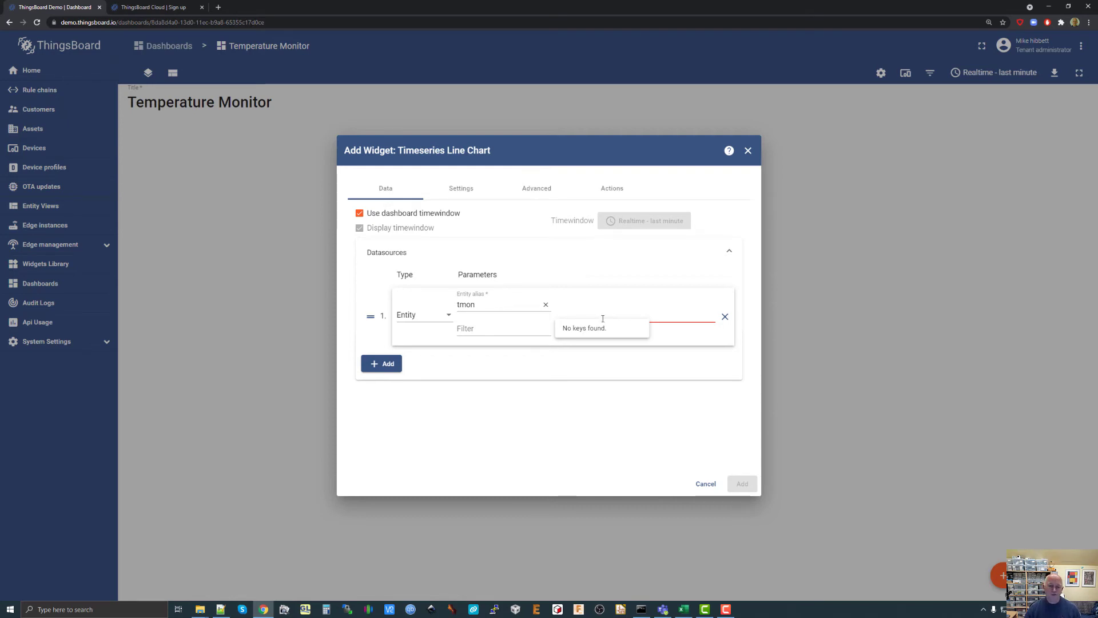
{"action": "left_click", "coordinate": [606, 359]}
{"action": "left_click", "coordinate": [601, 316]}
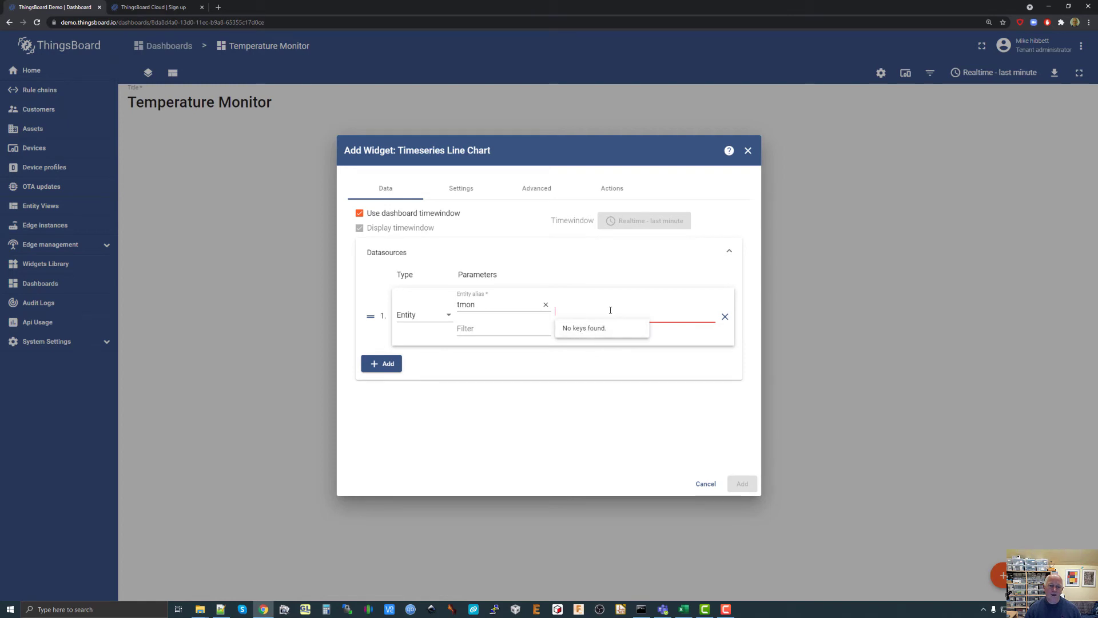
{"action": "left_click", "coordinate": [587, 363]}
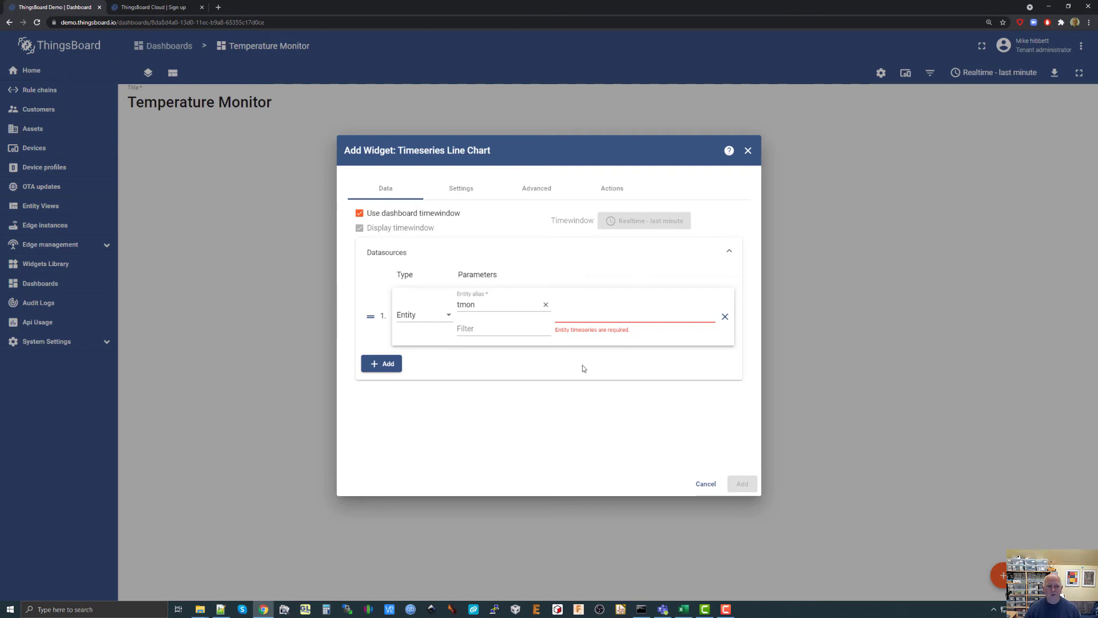
Clear the datasource's entity alias and select tmon again, without adding a filter.
{"action": "left_click", "coordinate": [546, 307]}
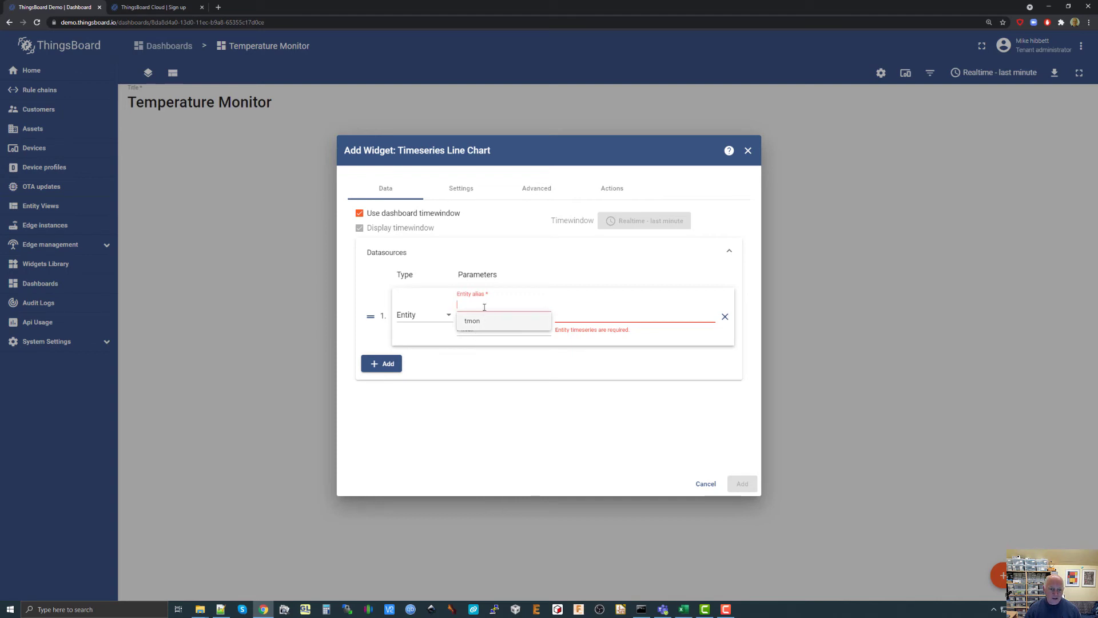
{"action": "left_click", "coordinate": [544, 359]}
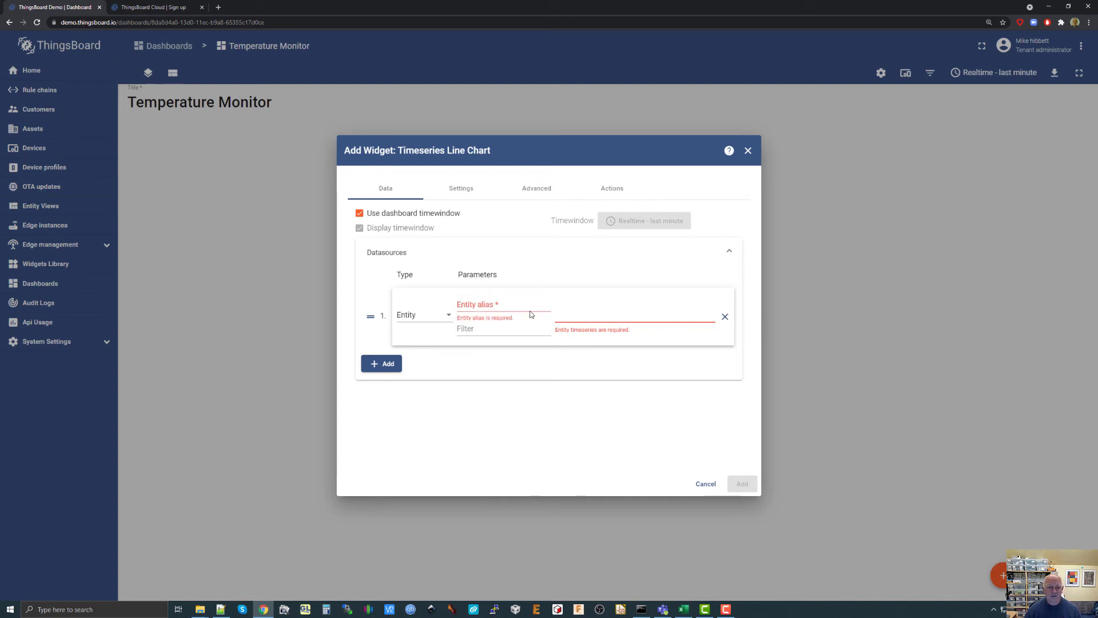
{"action": "left_click", "coordinate": [507, 307]}
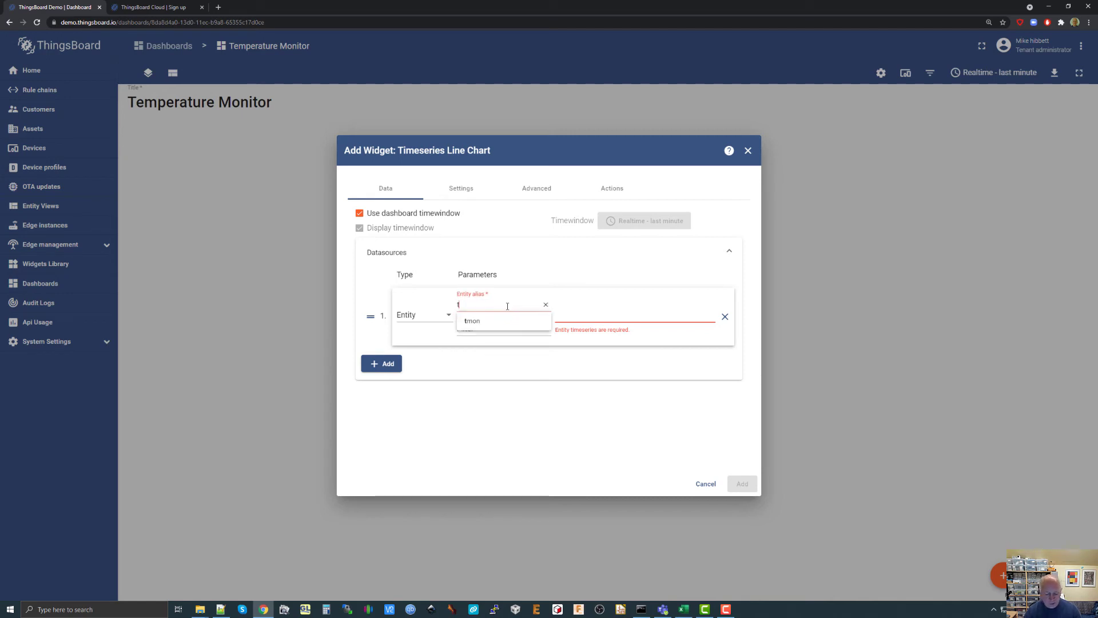
{"action": "type", "text": "tmon"}
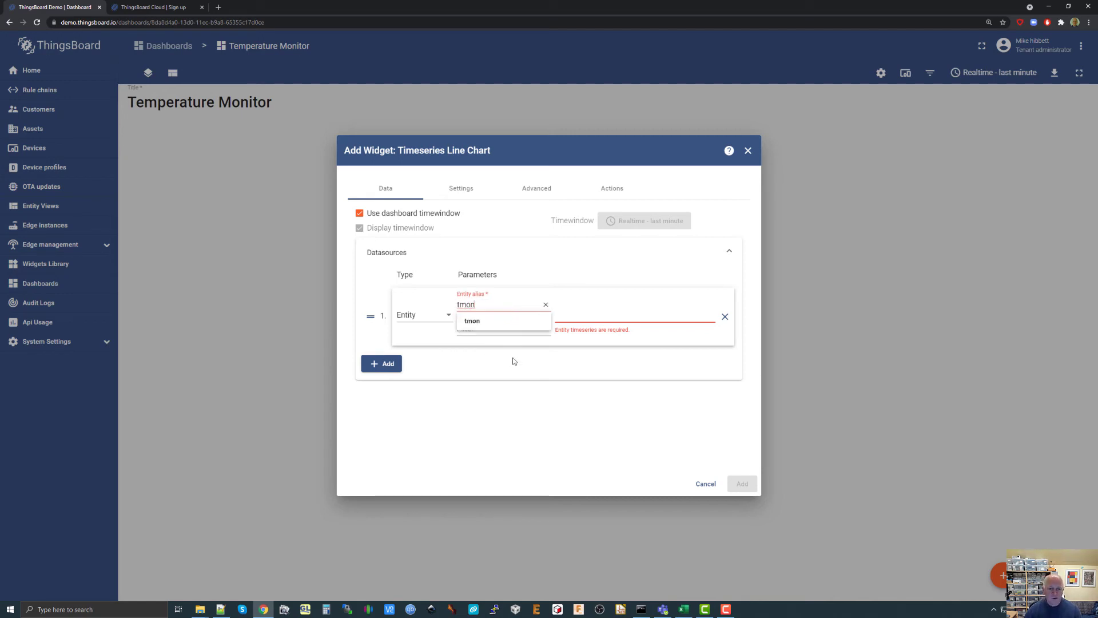
{"action": "left_click", "coordinate": [480, 321]}
{"action": "left_click", "coordinate": [495, 328]}
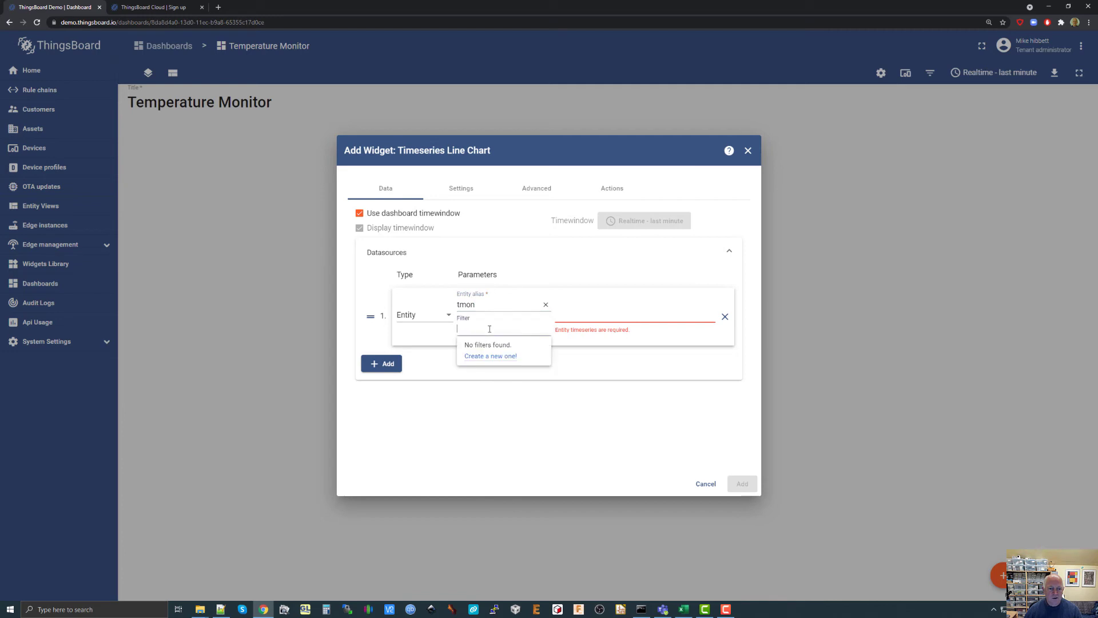
{"action": "left_click", "coordinate": [483, 308]}
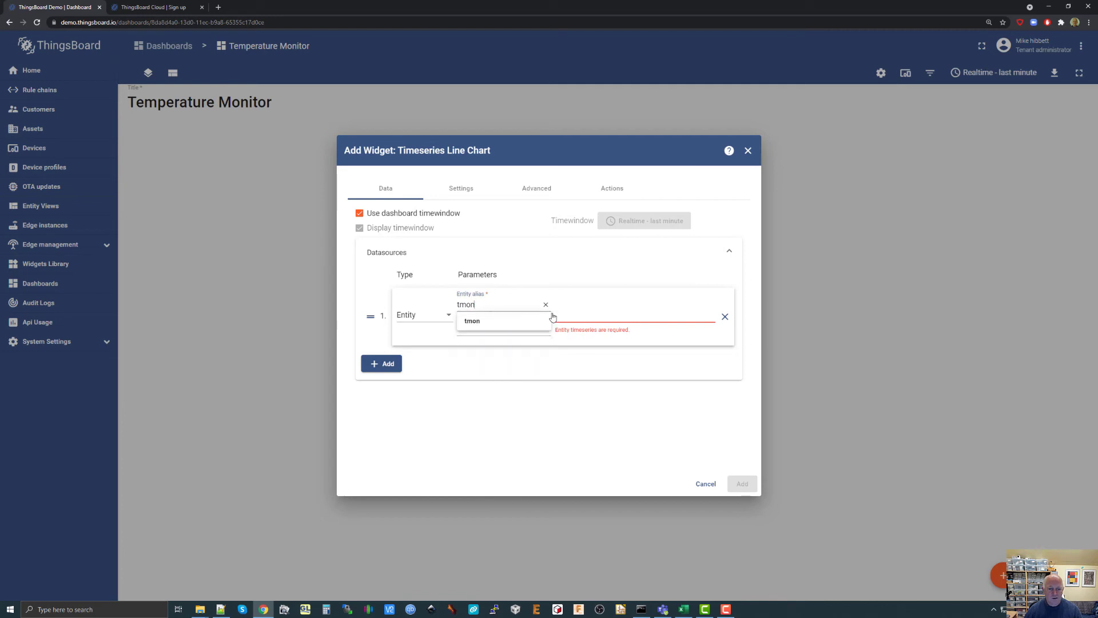
{"action": "left_click", "coordinate": [585, 312]}
{"action": "left_click", "coordinate": [549, 363]}
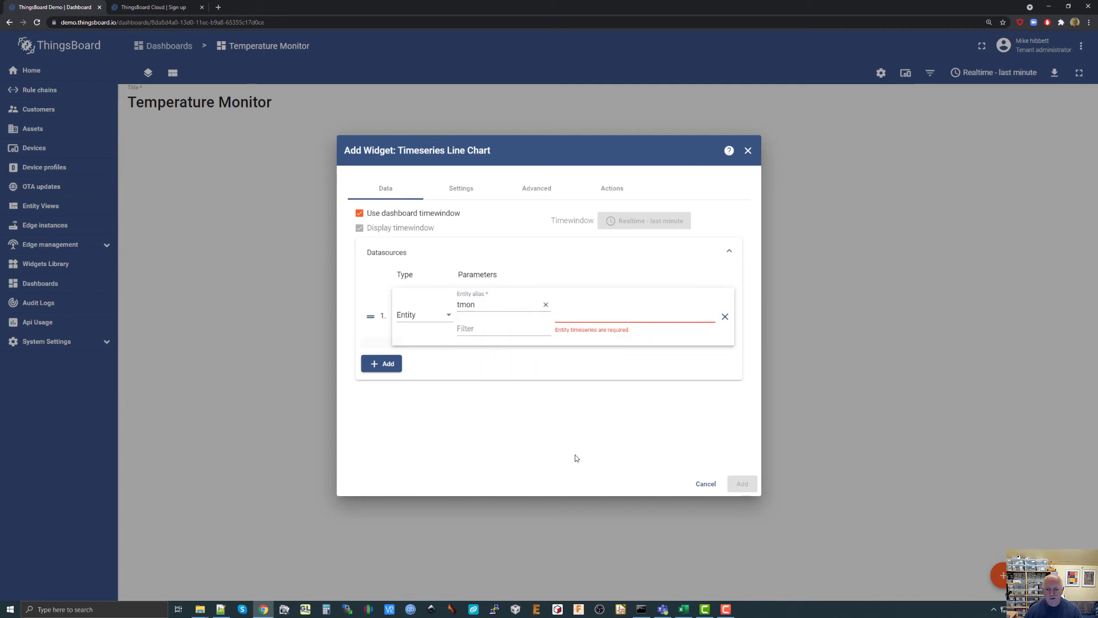
Discard this widget and start a new Timeseries Line Chart from the Charts bundle with an Entity datasource.
{"action": "left_click", "coordinate": [707, 484]}
{"action": "left_click", "coordinate": [628, 361]}
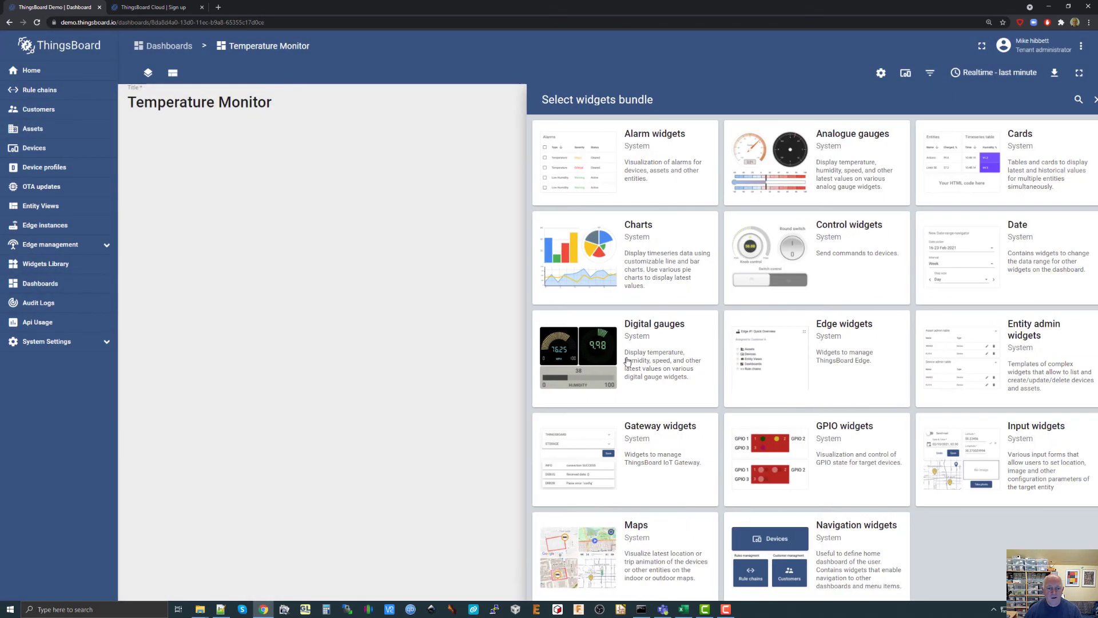
{"action": "left_click", "coordinate": [633, 261]}
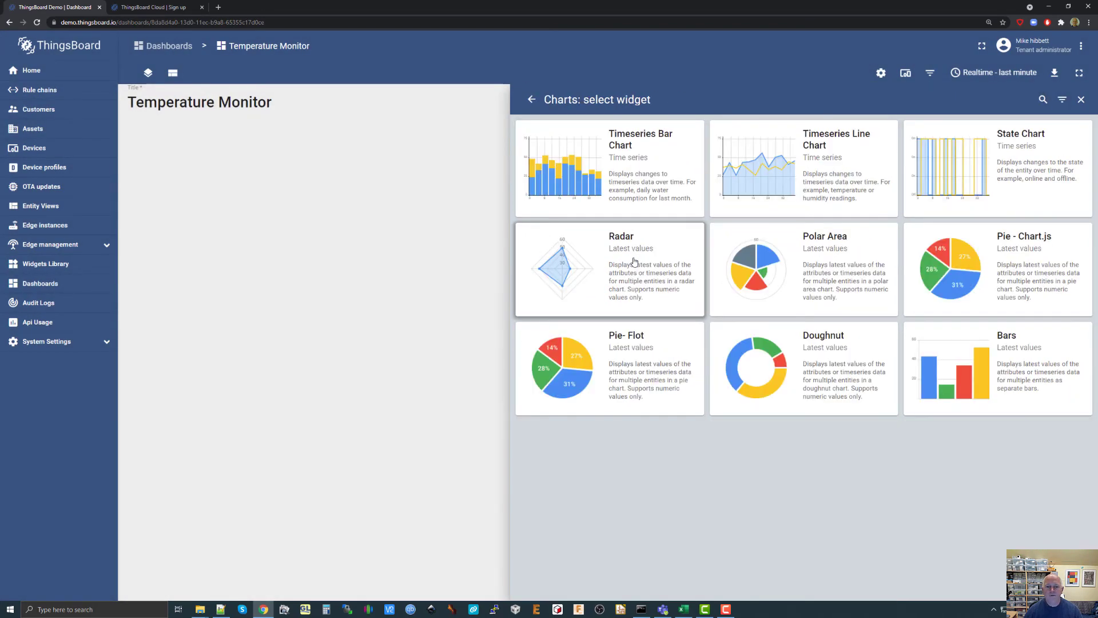
{"action": "left_click", "coordinate": [776, 175]}
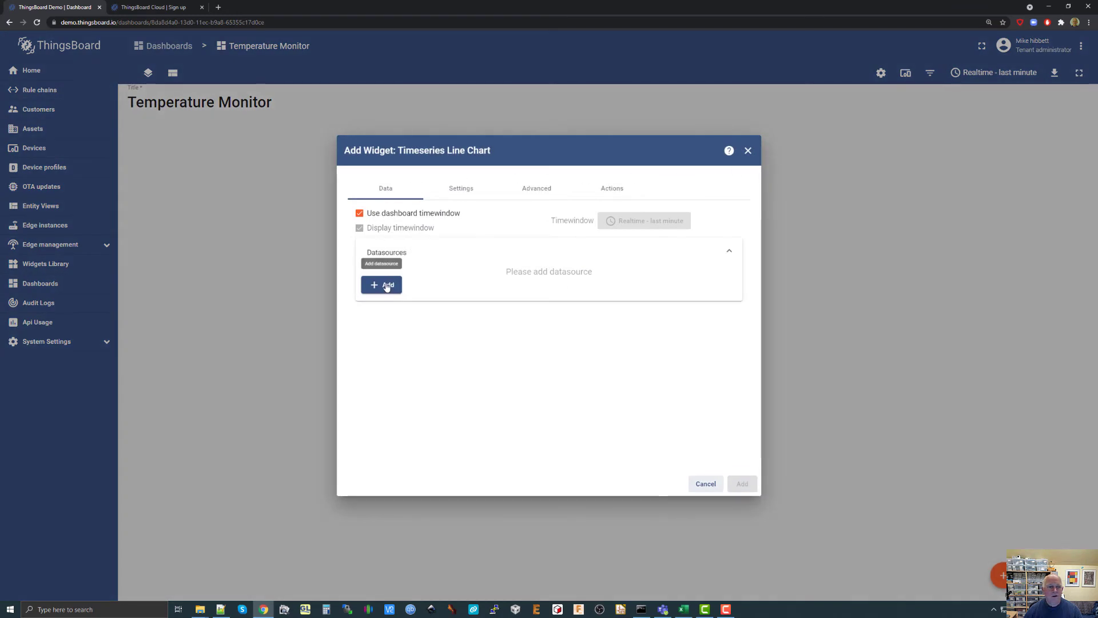
{"action": "left_click", "coordinate": [385, 285]}
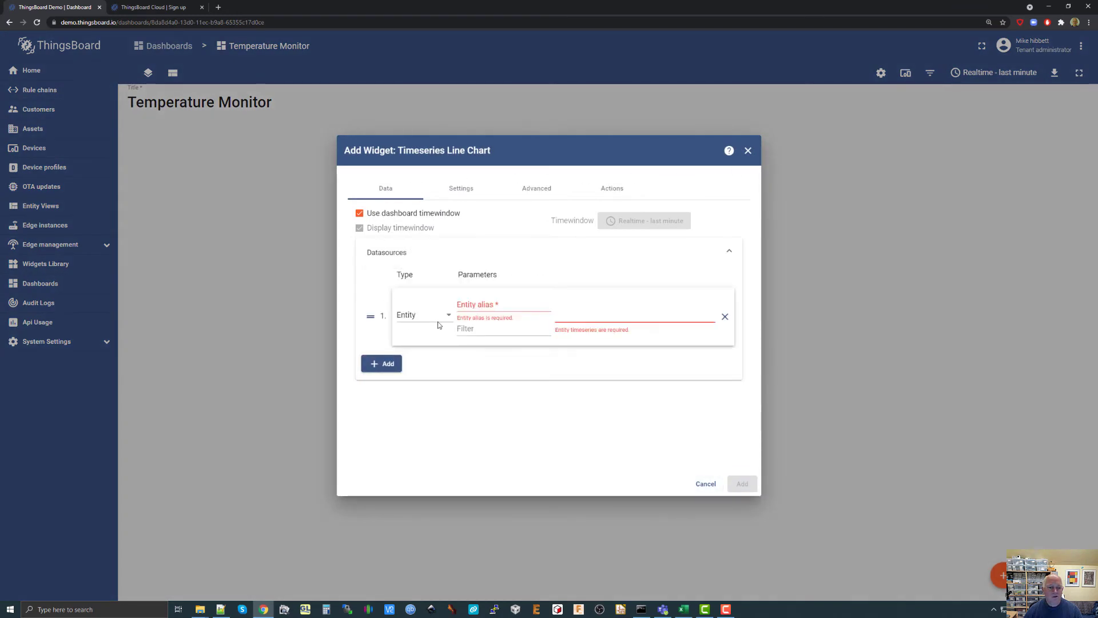
Start a new entity alias named "smon" for the datasource and set its filter type to Single entity.
{"action": "left_click", "coordinate": [486, 305]}
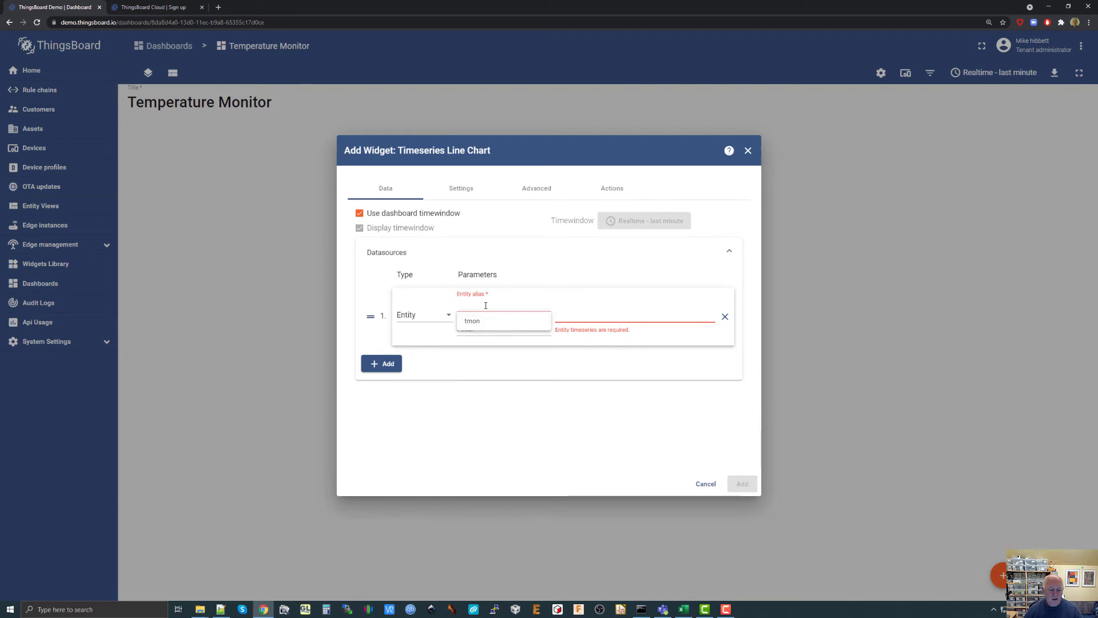
{"action": "type", "text": "smon"}
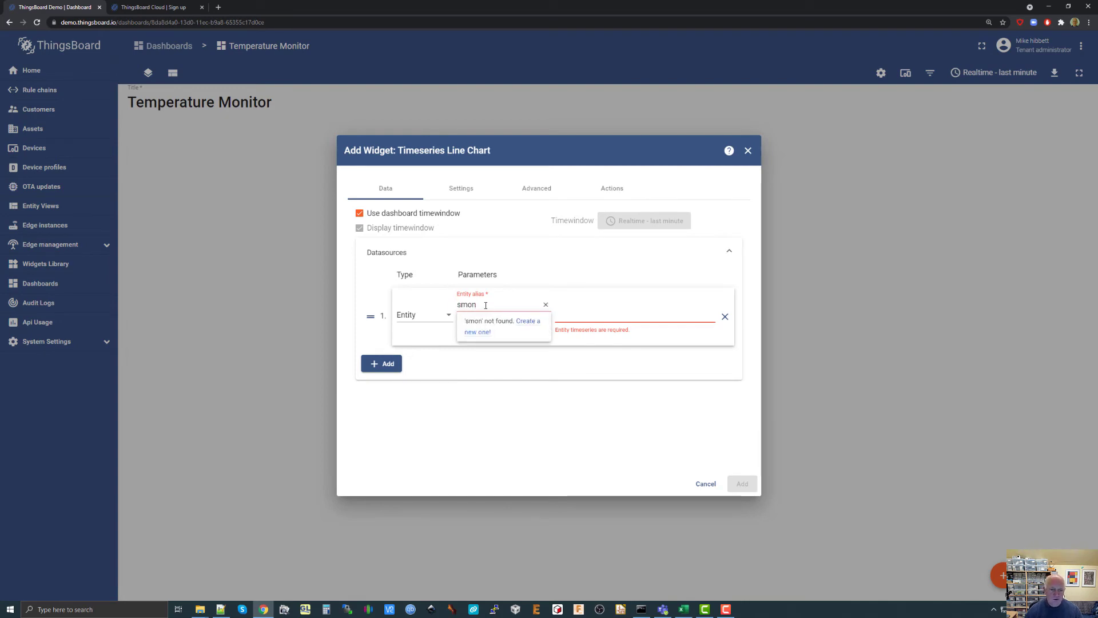
{"action": "left_click", "coordinate": [500, 354]}
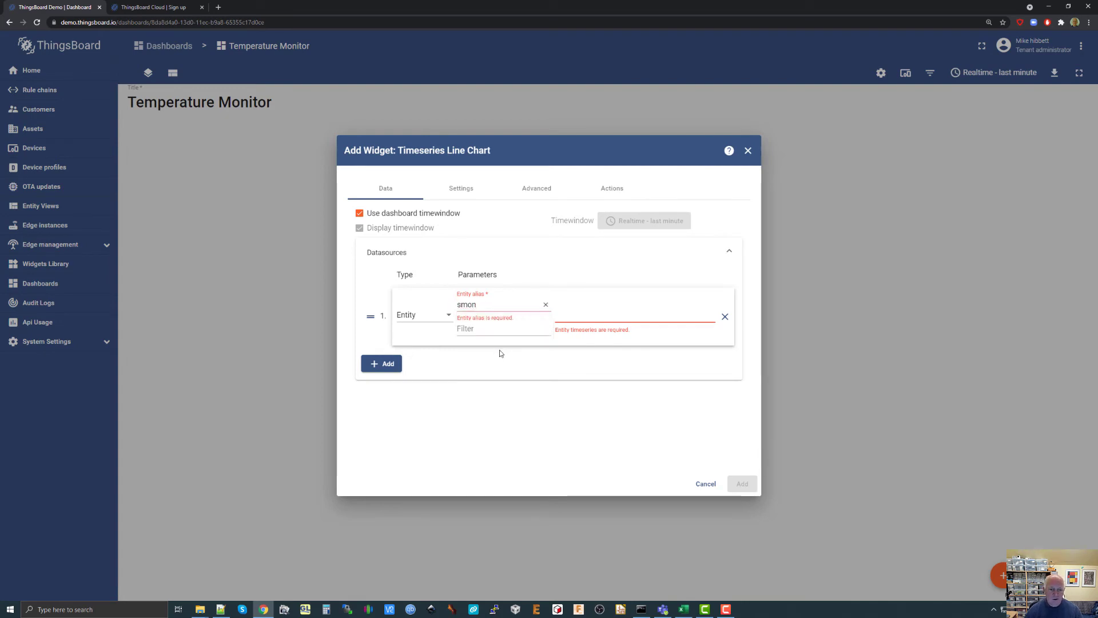
{"action": "left_click", "coordinate": [477, 331]}
{"action": "left_click", "coordinate": [491, 307]}
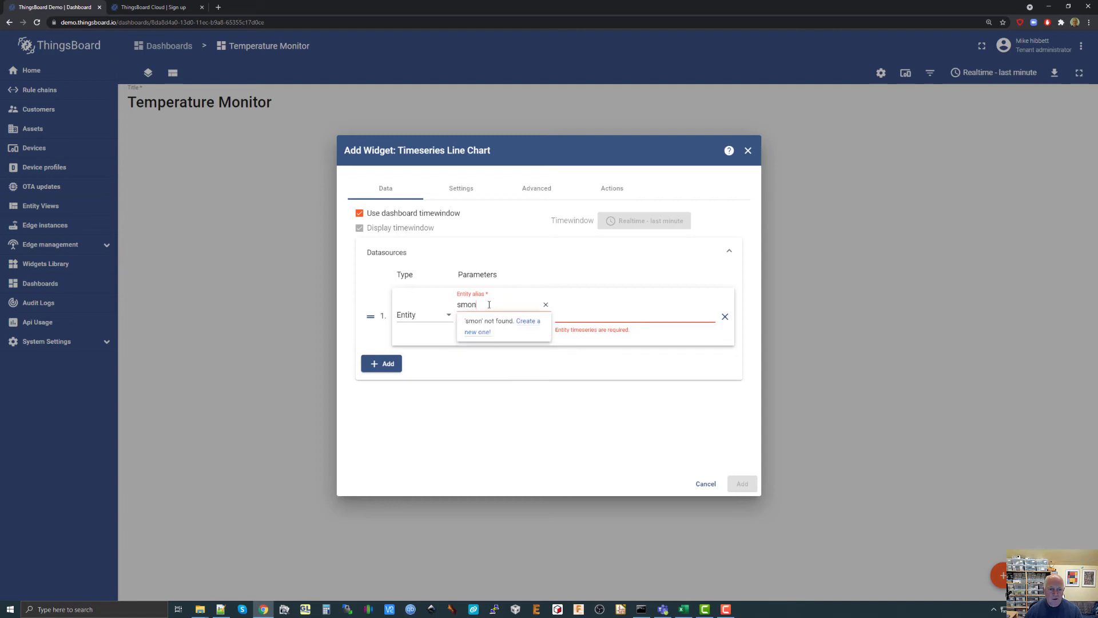
{"action": "left_click", "coordinate": [526, 326]}
{"action": "left_click", "coordinate": [483, 326]}
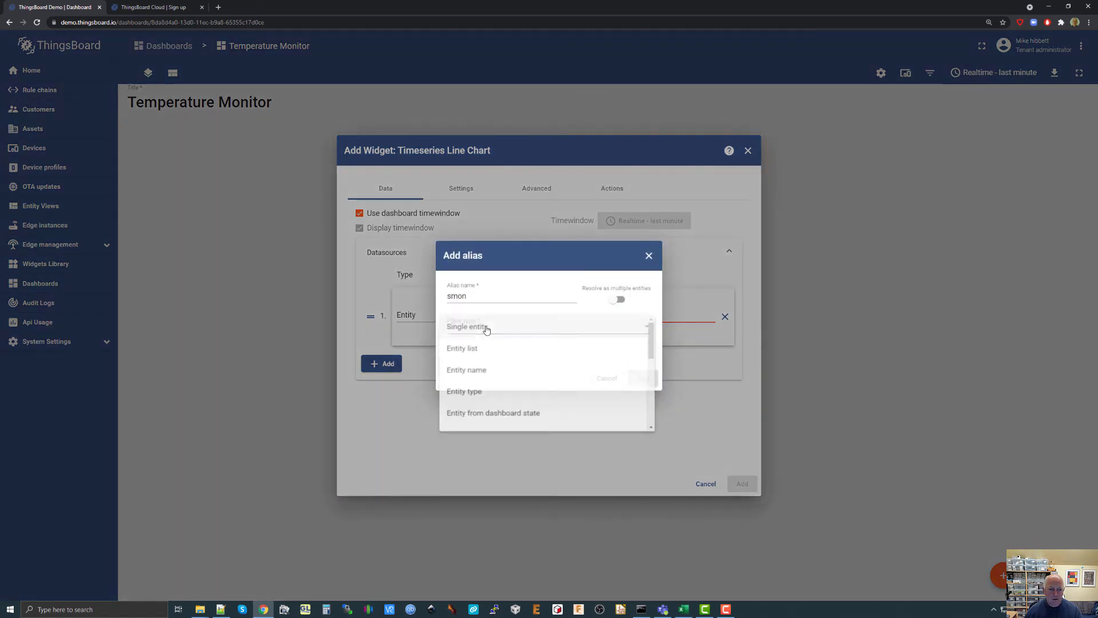
{"action": "left_click", "coordinate": [484, 326]}
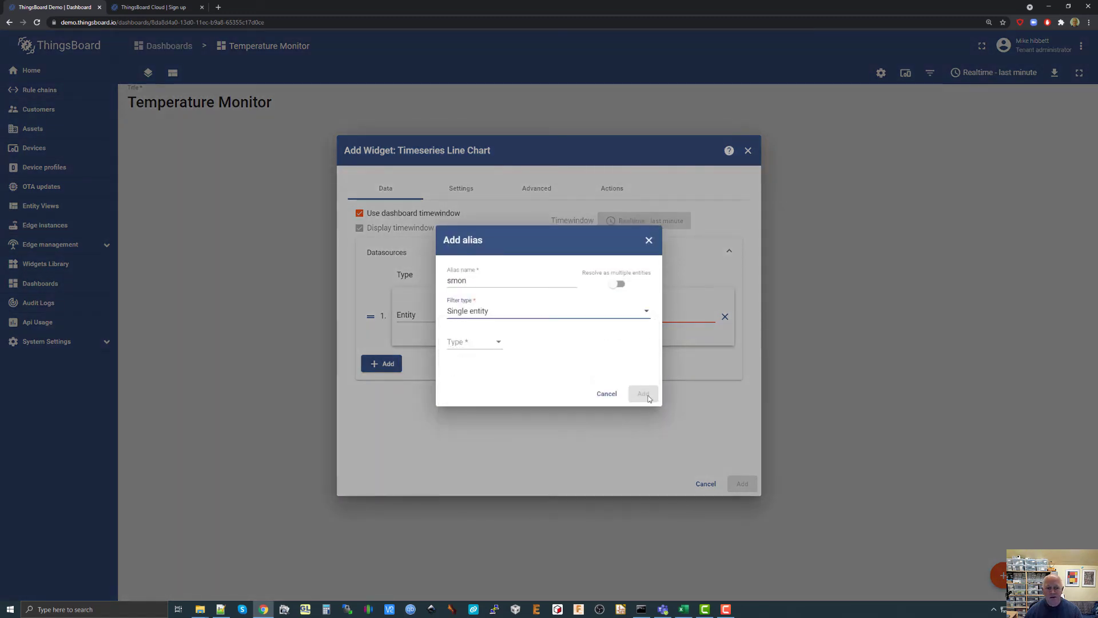
Rename the new alias to "mon", set its type to Device with Solar Monitor as the device, and add it.
{"action": "left_click", "coordinate": [449, 280]}
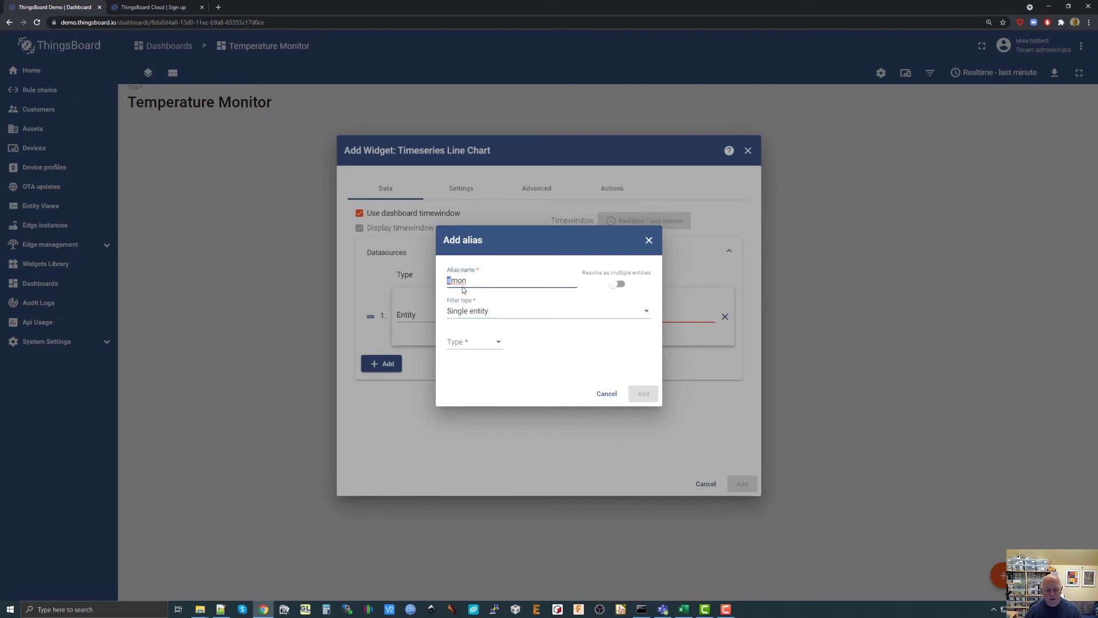
{"action": "type", "text": "t"}
{"action": "left_click", "coordinate": [473, 343]}
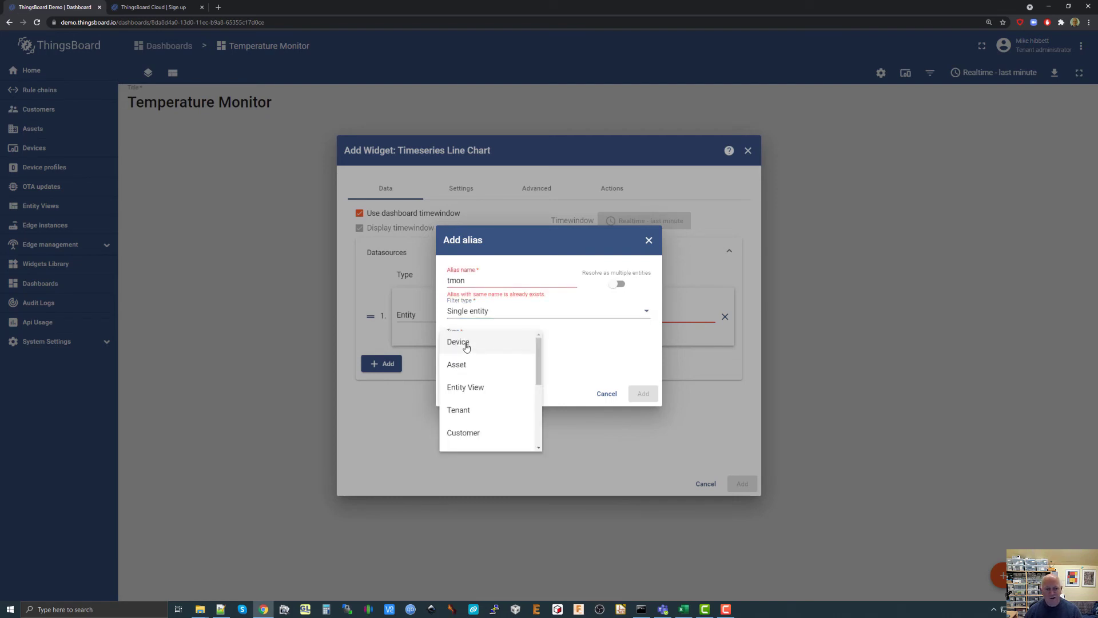
{"action": "left_click", "coordinate": [464, 345]}
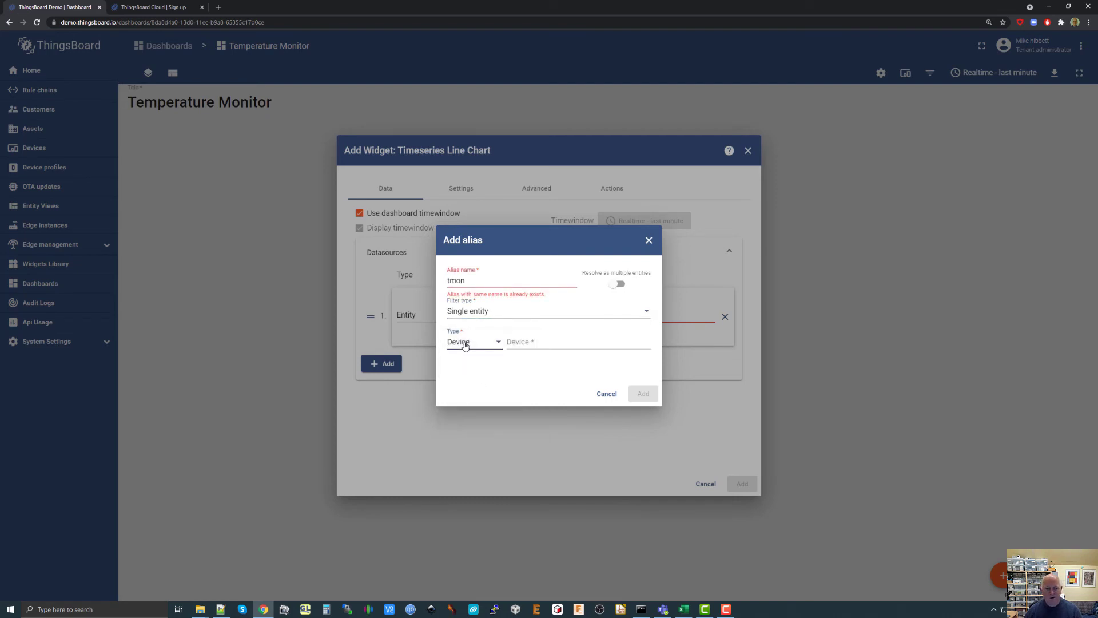
{"action": "left_click", "coordinate": [449, 281]}
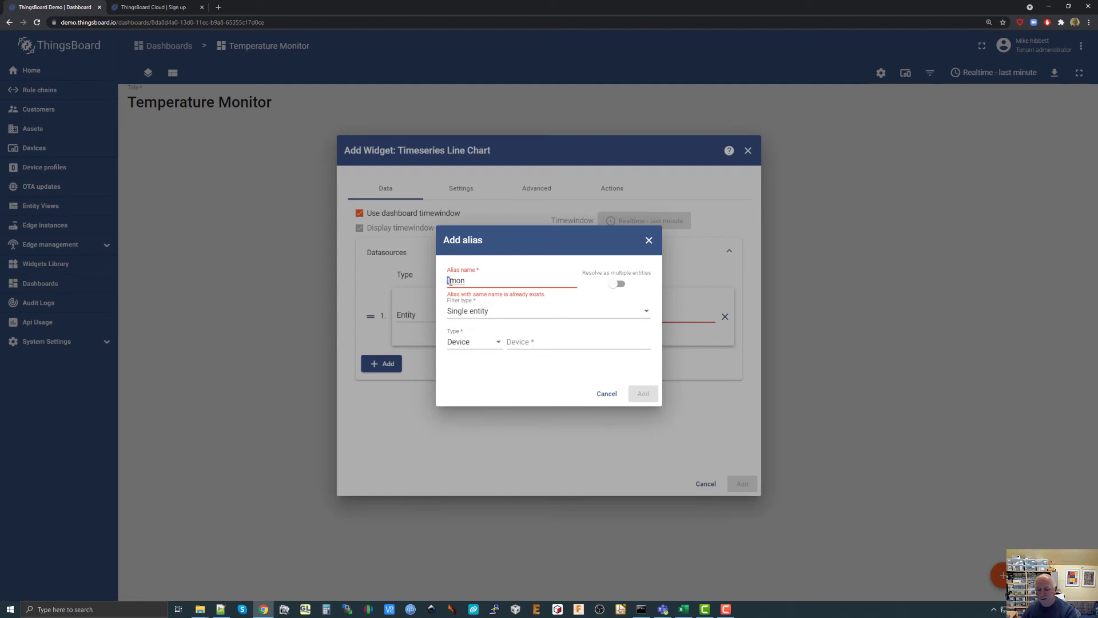
{"action": "key", "text": "BackSpace"}
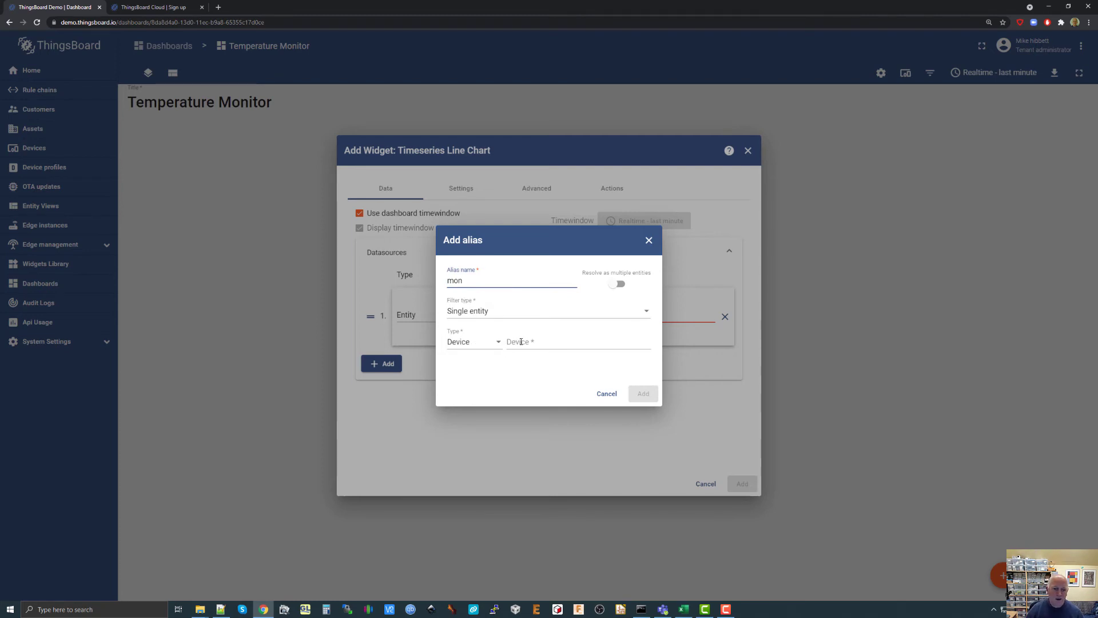
{"action": "left_click", "coordinate": [526, 343]}
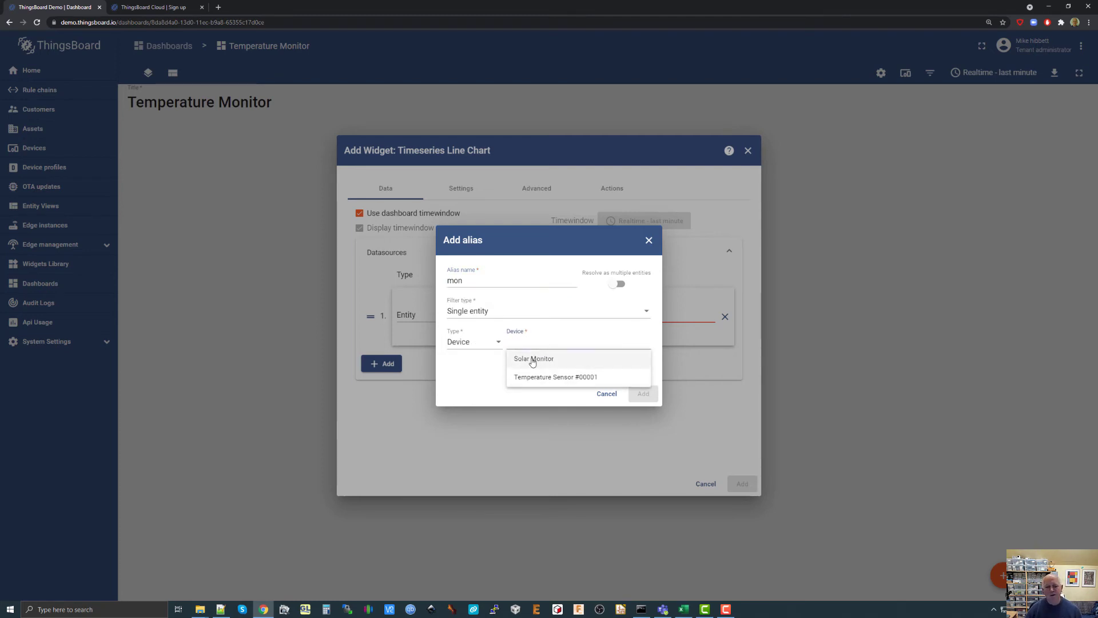
{"action": "left_click", "coordinate": [531, 360]}
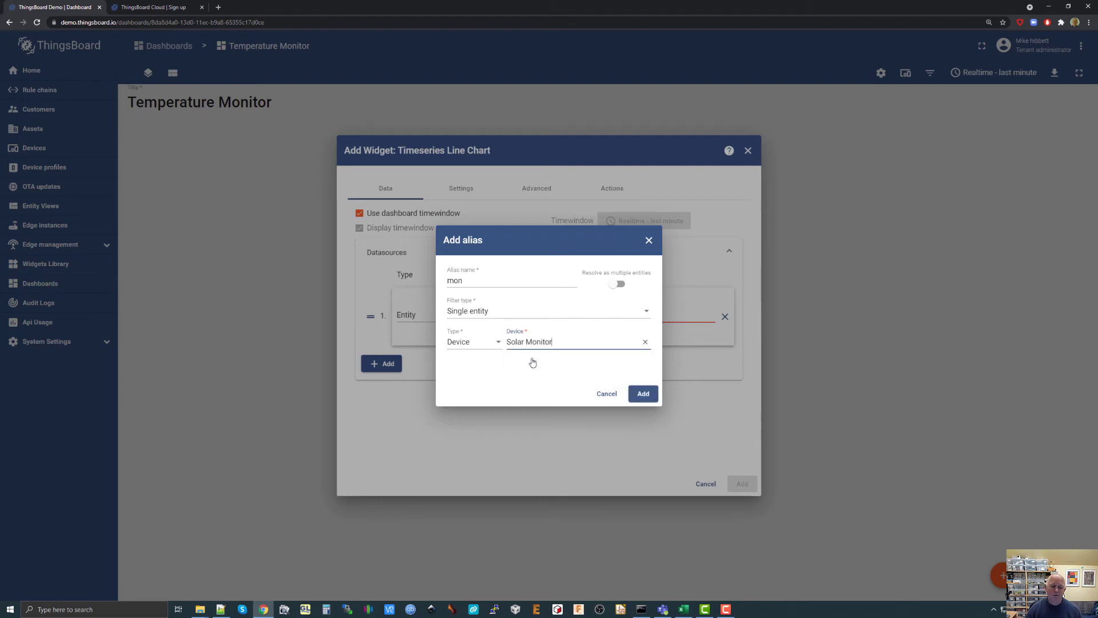
{"action": "left_click", "coordinate": [643, 395]}
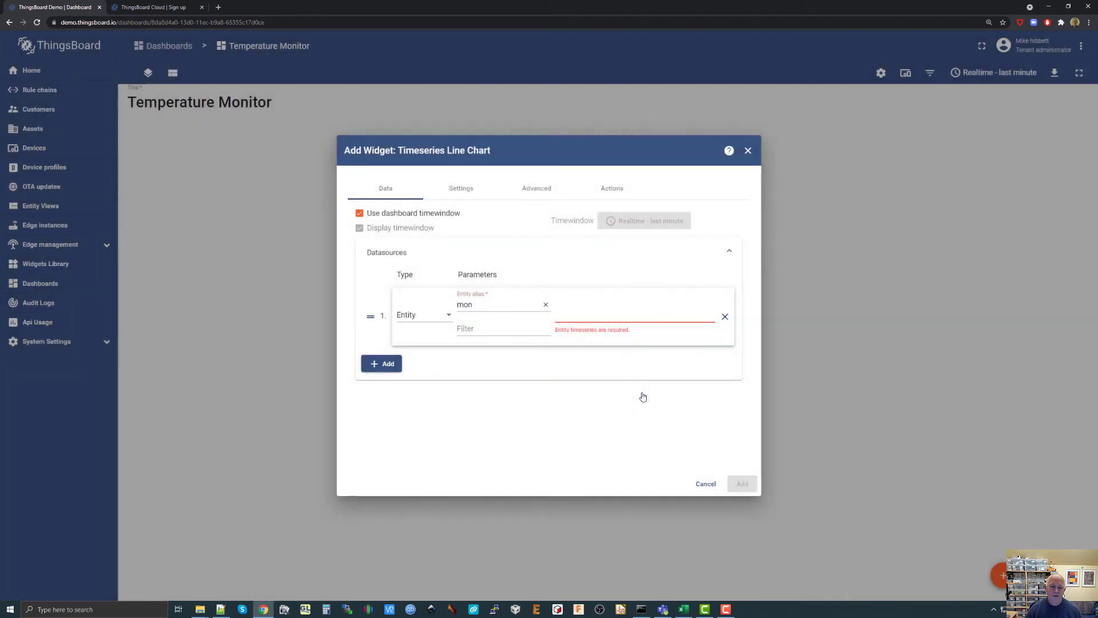
Select the SolarVolts timeseries key for the mon datasource and add the line chart to the dashboard.
{"action": "left_click", "coordinate": [599, 313]}
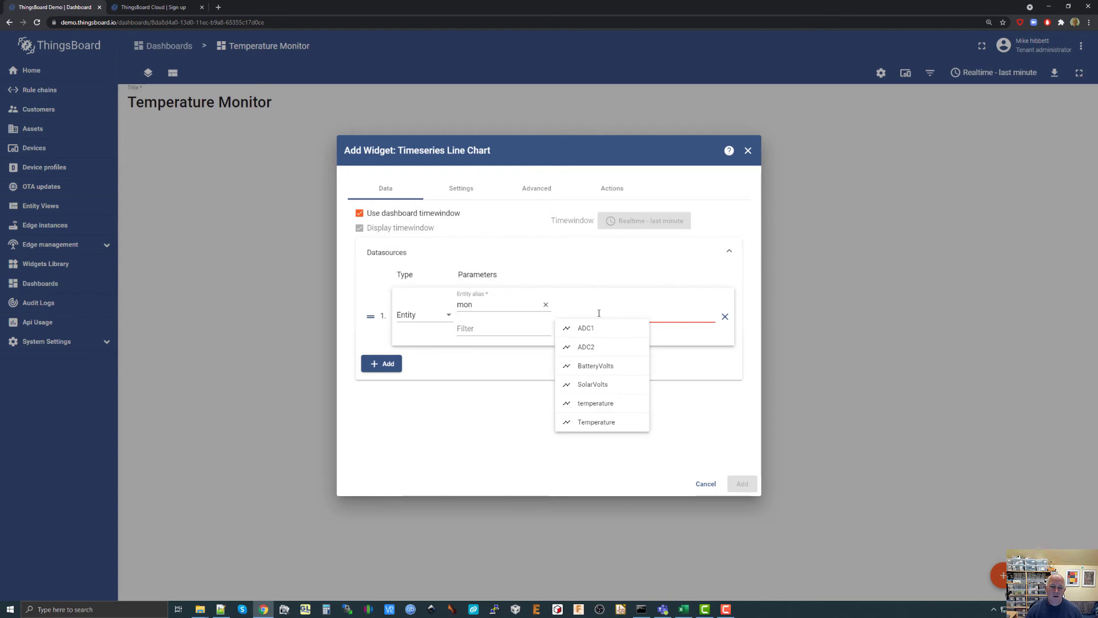
{"action": "left_click", "coordinate": [600, 385]}
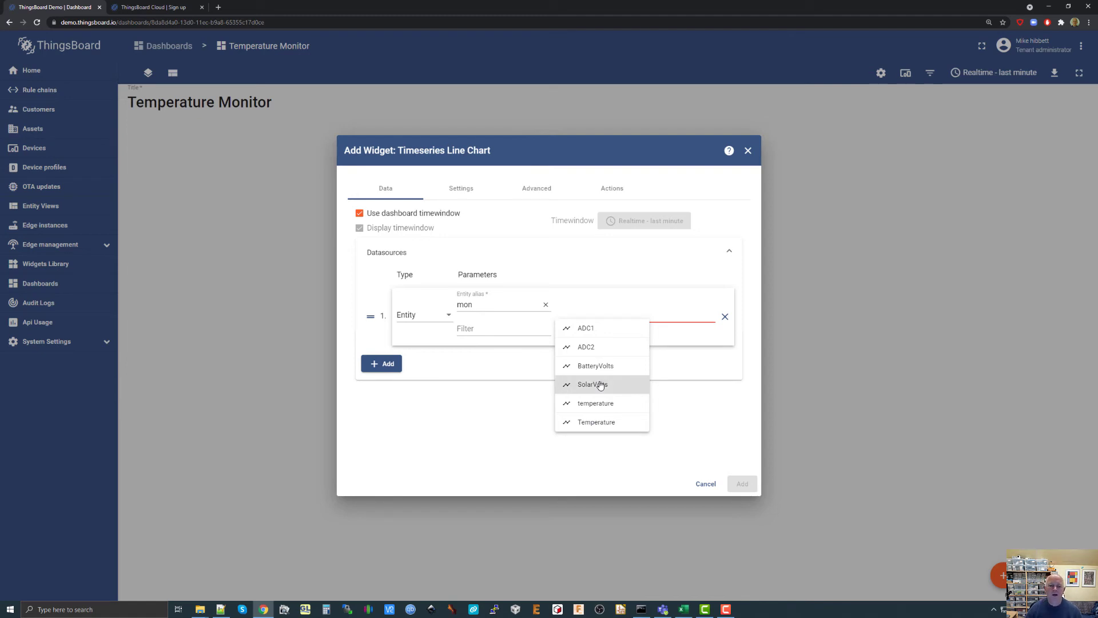
{"action": "left_click", "coordinate": [685, 375]}
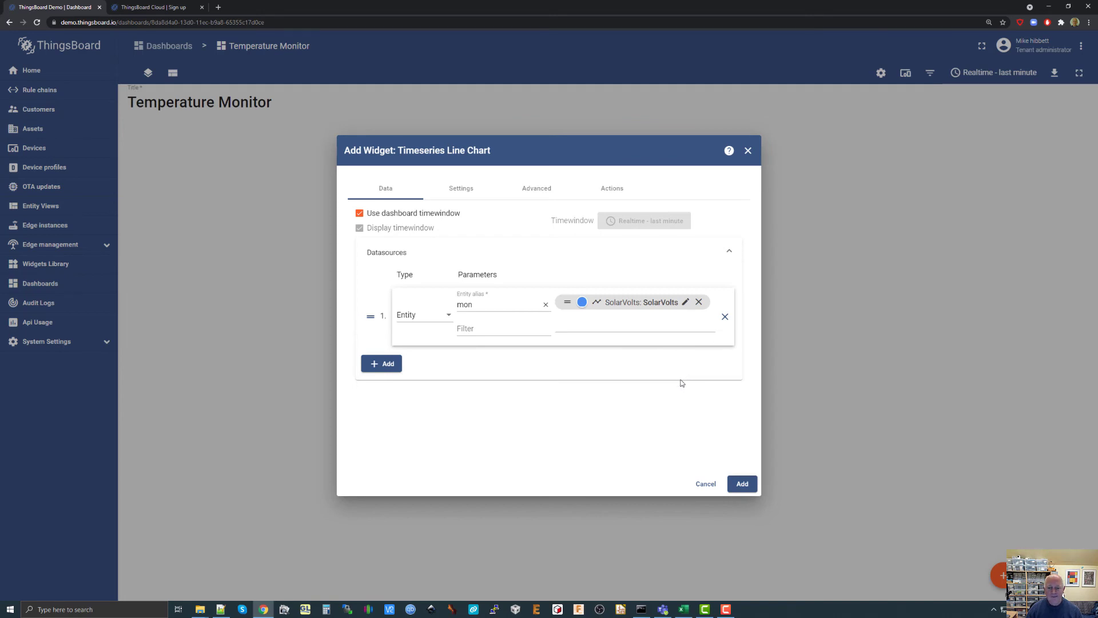
{"action": "left_click", "coordinate": [595, 327]}
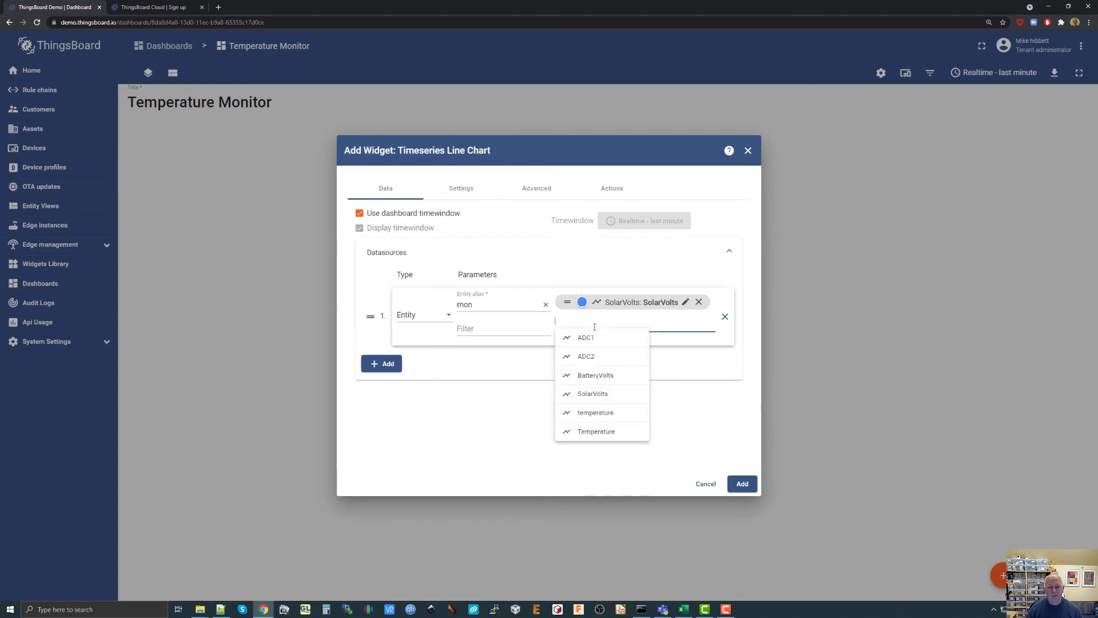
{"action": "left_click", "coordinate": [532, 368]}
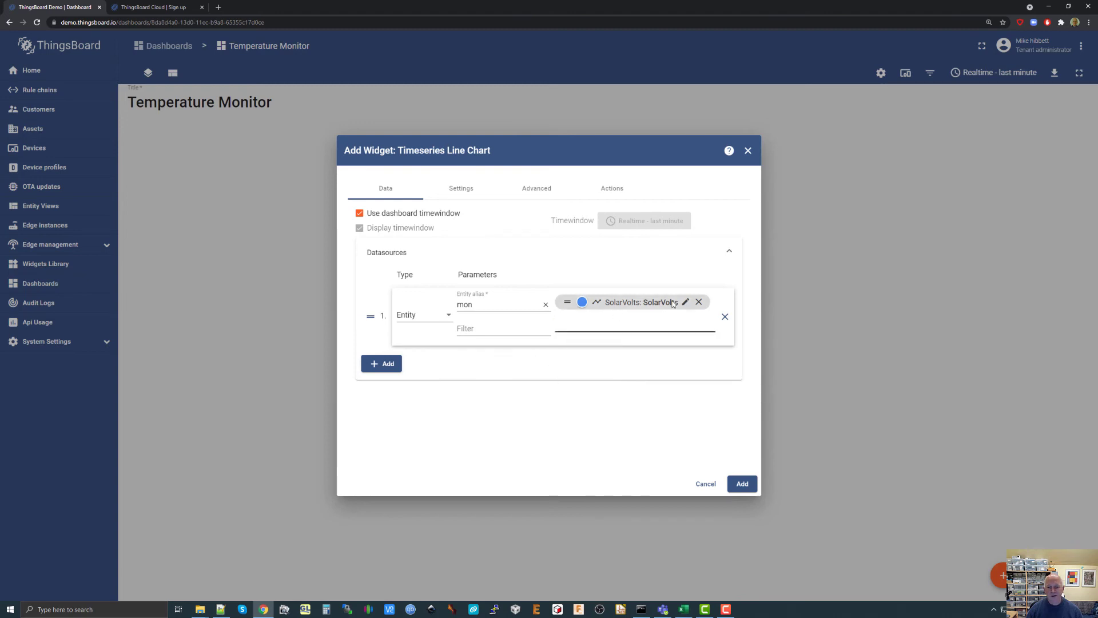
{"action": "left_click", "coordinate": [741, 484]}
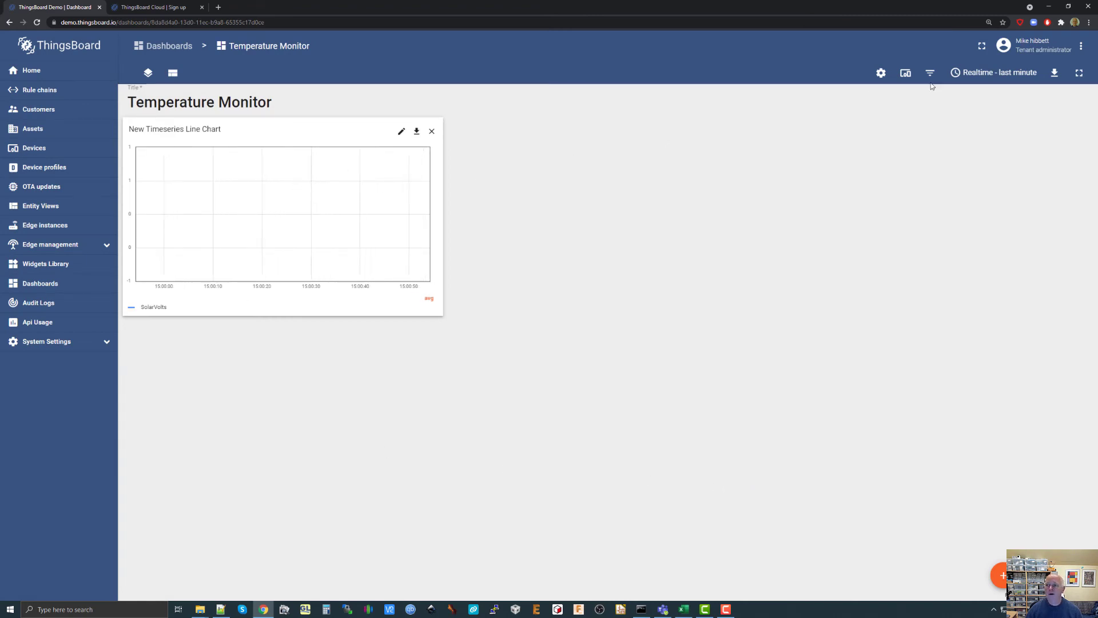
Set the dashboard's realtime time window to the last 1 day and apply it.
{"action": "left_click", "coordinate": [1005, 76]}
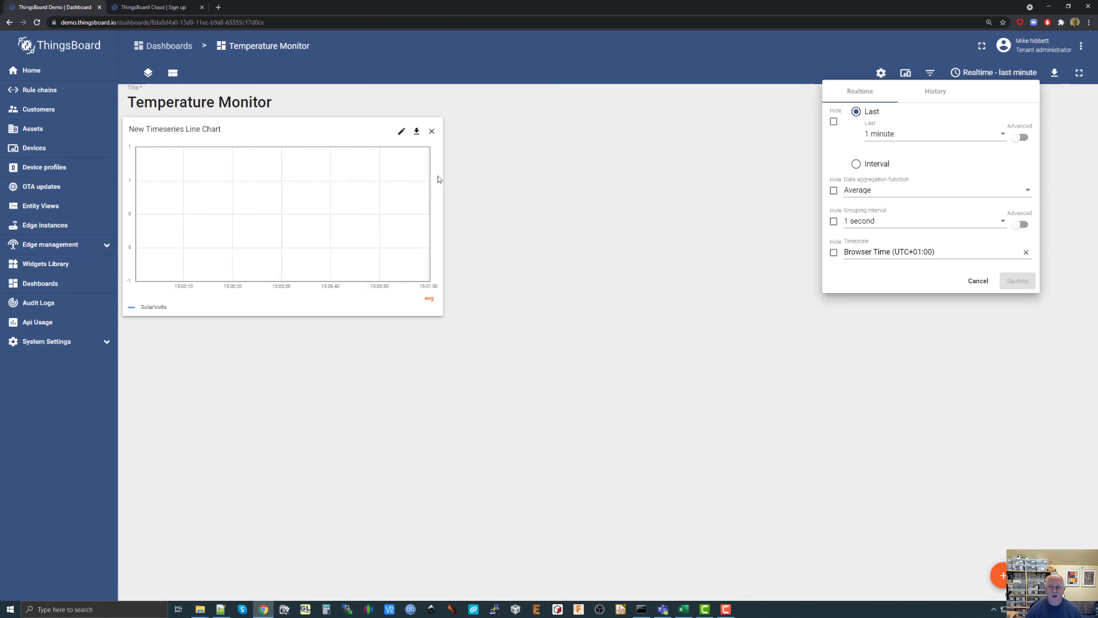
{"action": "left_click", "coordinate": [899, 133]}
{"action": "scroll", "coordinate": [896, 140], "scroll_direction": "down", "scroll_amount": 3}
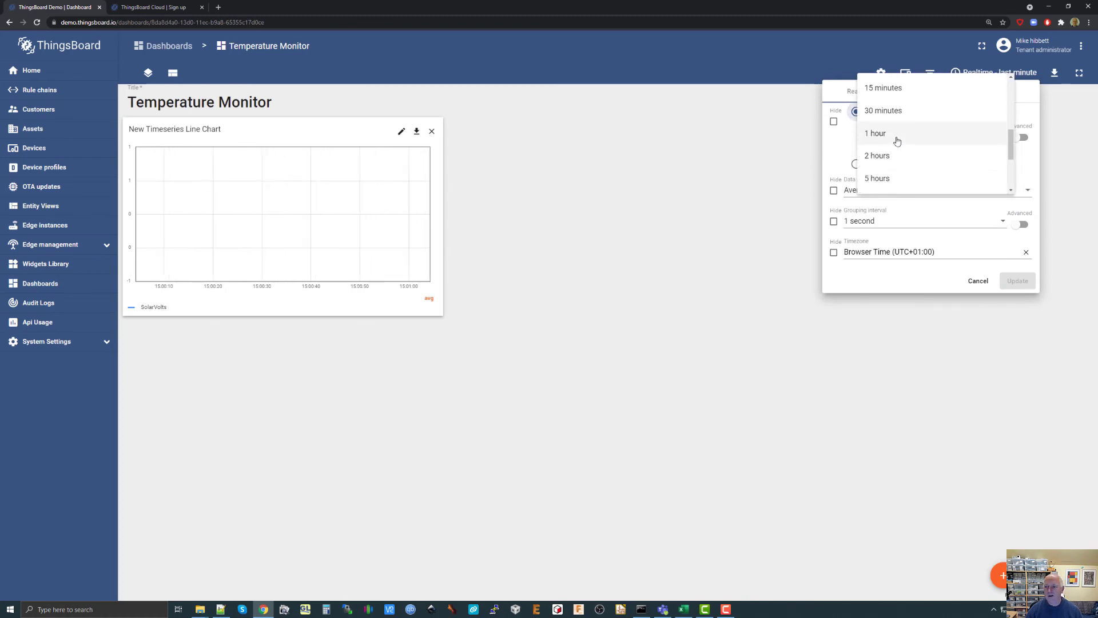
{"action": "scroll", "coordinate": [897, 140], "scroll_direction": "down", "scroll_amount": 3}
{"action": "left_click", "coordinate": [891, 140]}
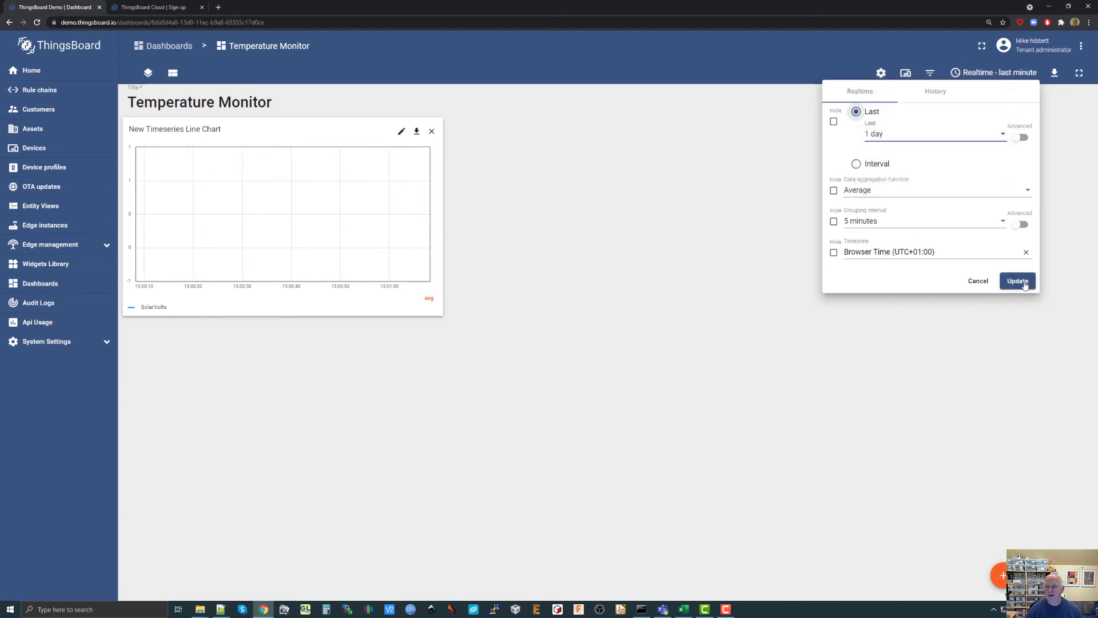
{"action": "left_click", "coordinate": [1023, 282]}
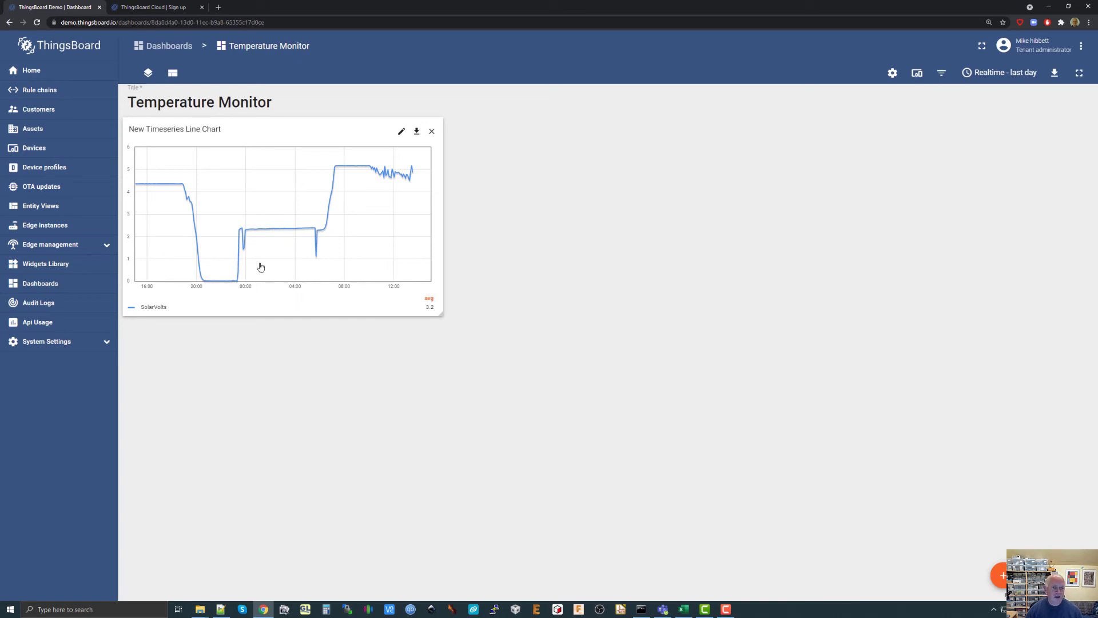
Open the timeseries line chart for editing and set its X axis title to "Time" in the advanced settings.
{"action": "left_click", "coordinate": [402, 132]}
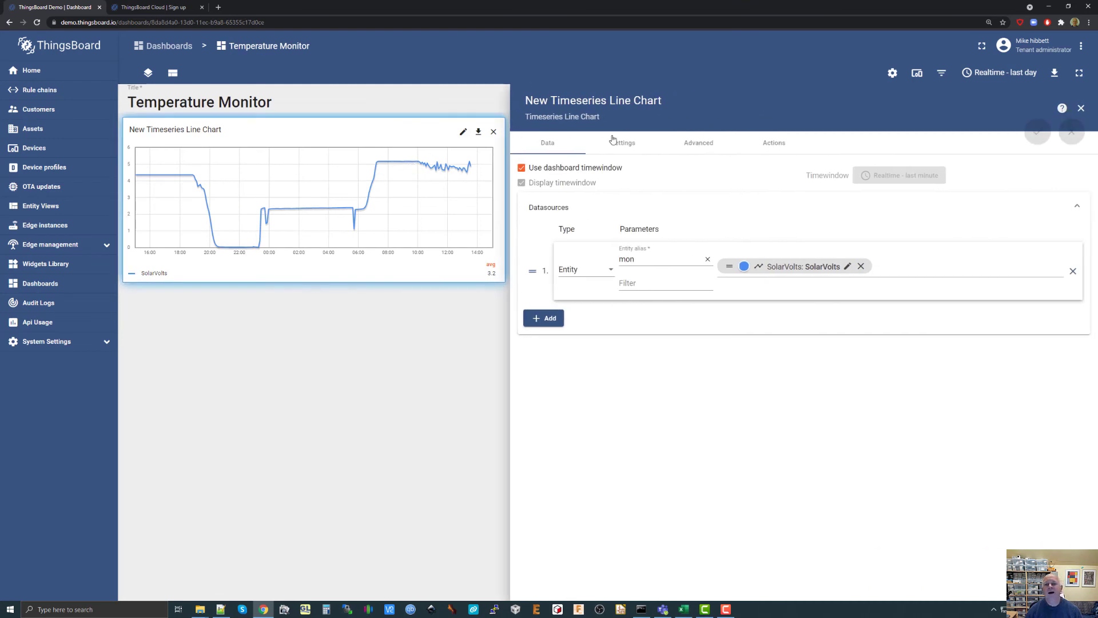
{"action": "left_click", "coordinate": [633, 145]}
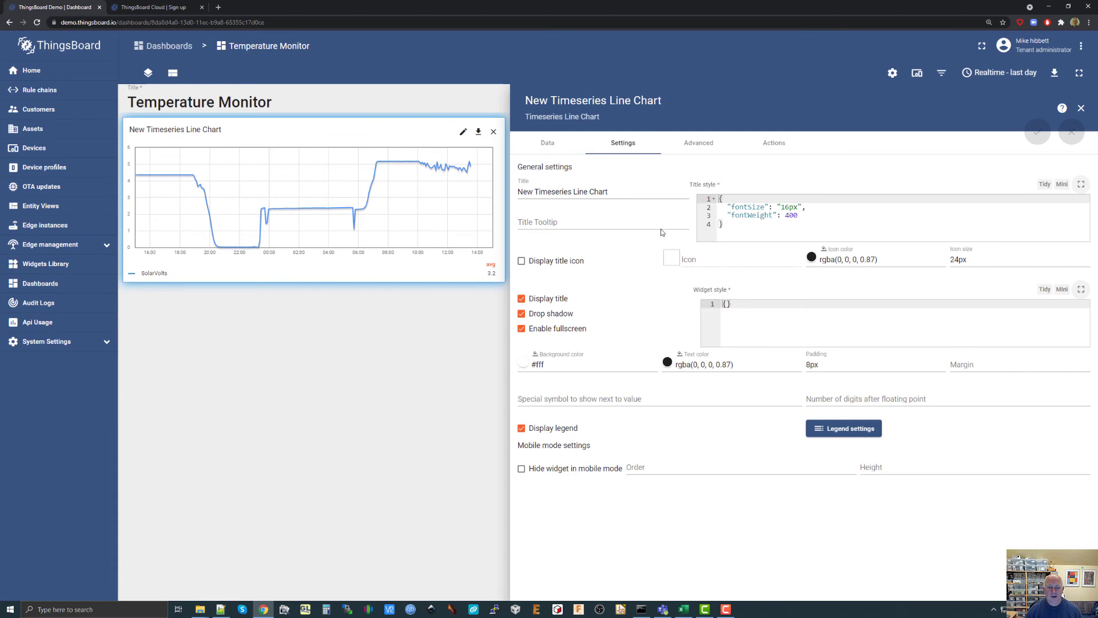
{"action": "left_click", "coordinate": [702, 146]}
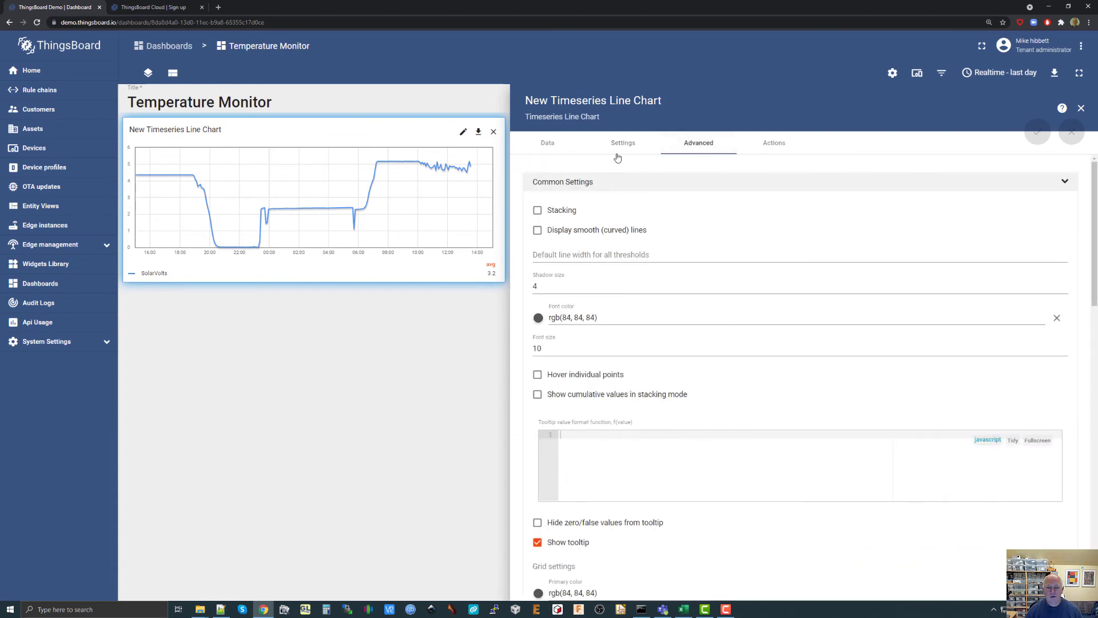
{"action": "scroll", "coordinate": [628, 250], "scroll_direction": "down", "scroll_amount": 3}
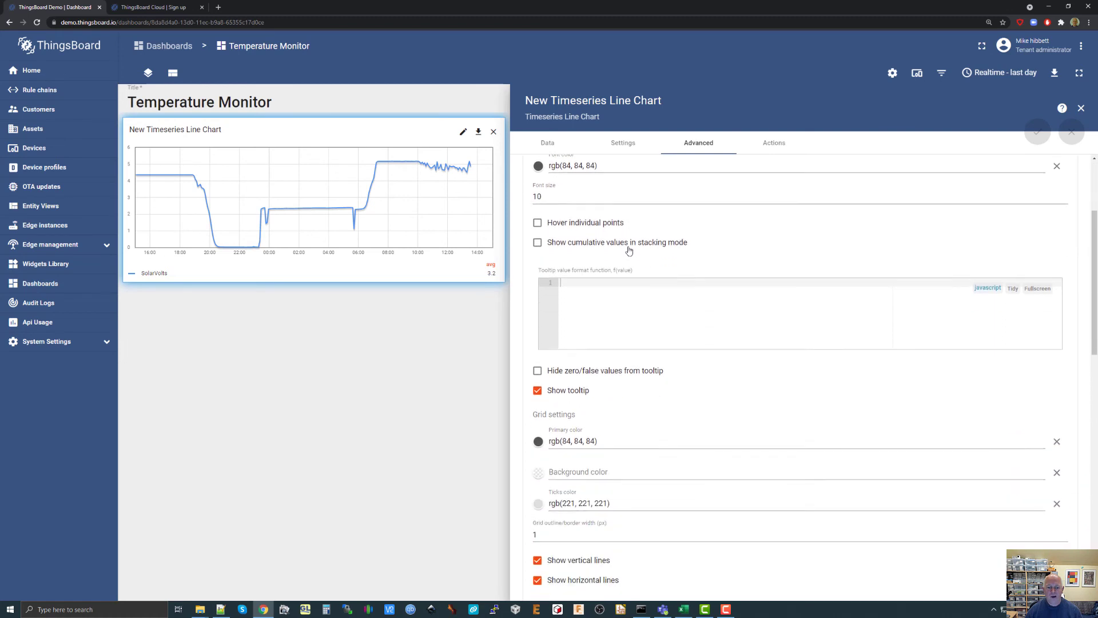
{"action": "scroll", "coordinate": [628, 250], "scroll_direction": "down", "scroll_amount": 5}
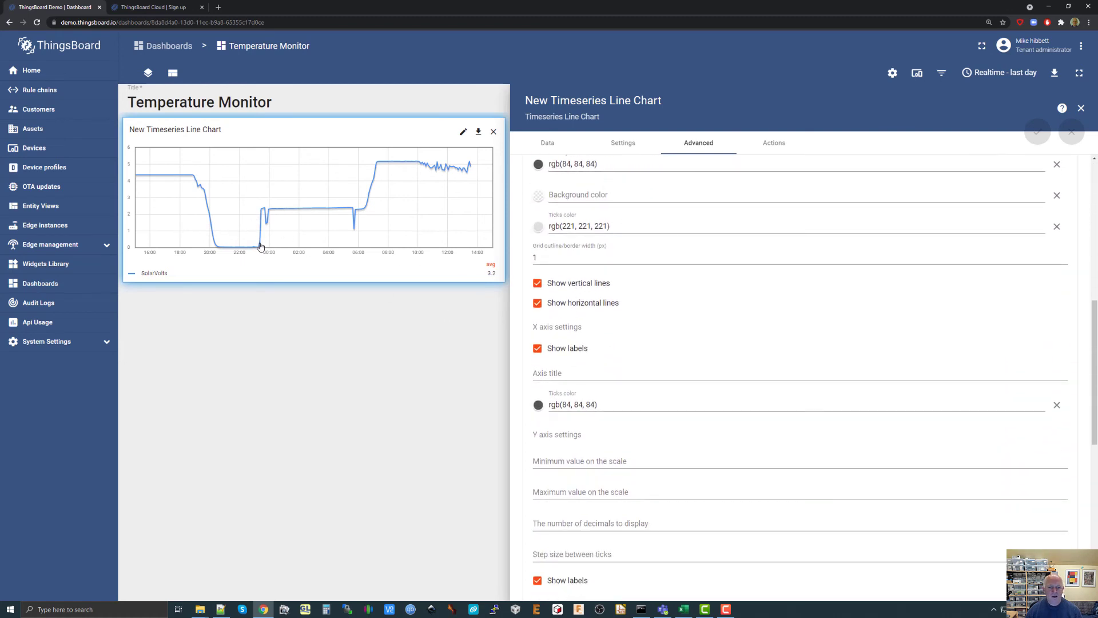
{"action": "left_click", "coordinate": [563, 373]}
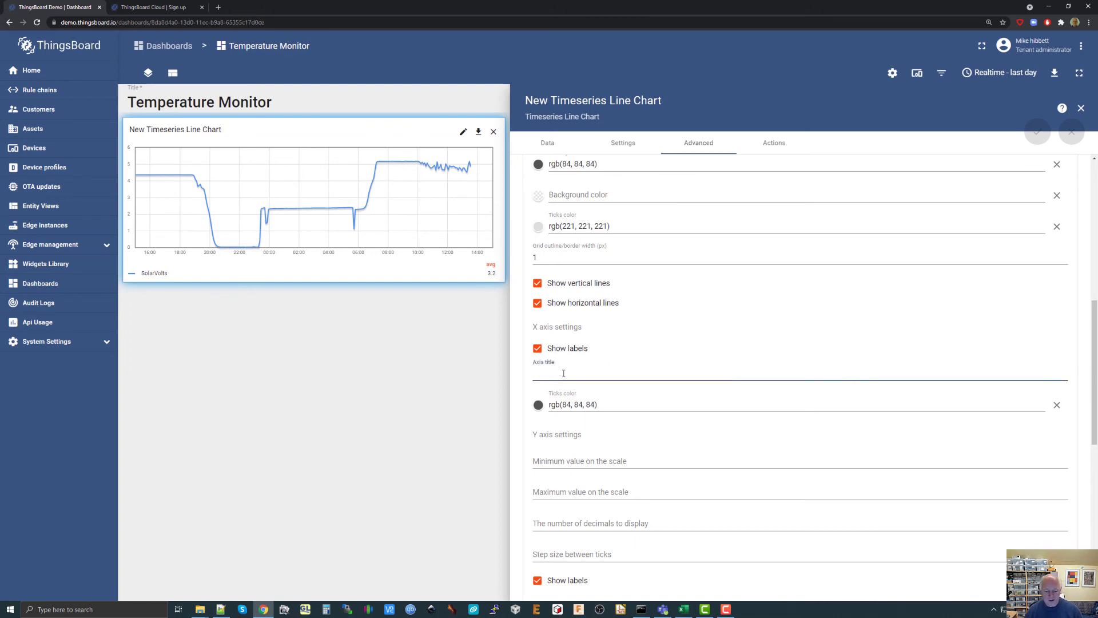
{"action": "type", "text": "Time"}
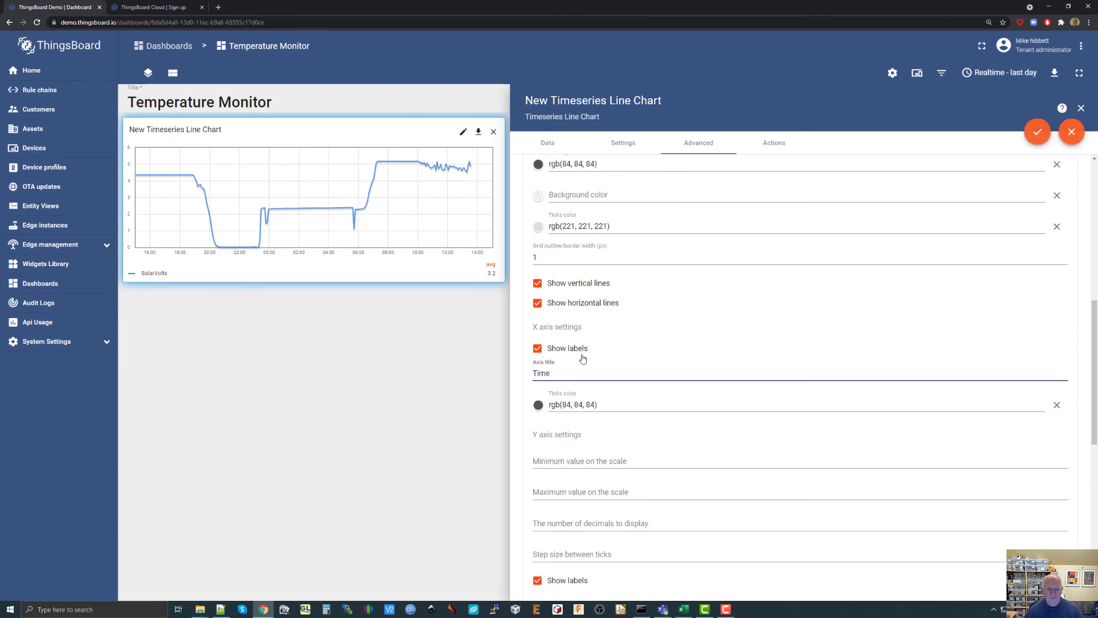
Set the chart's Y axis title to "Voltage" and apply the widget changes.
{"action": "scroll", "coordinate": [582, 359], "scroll_direction": "down", "scroll_amount": 2}
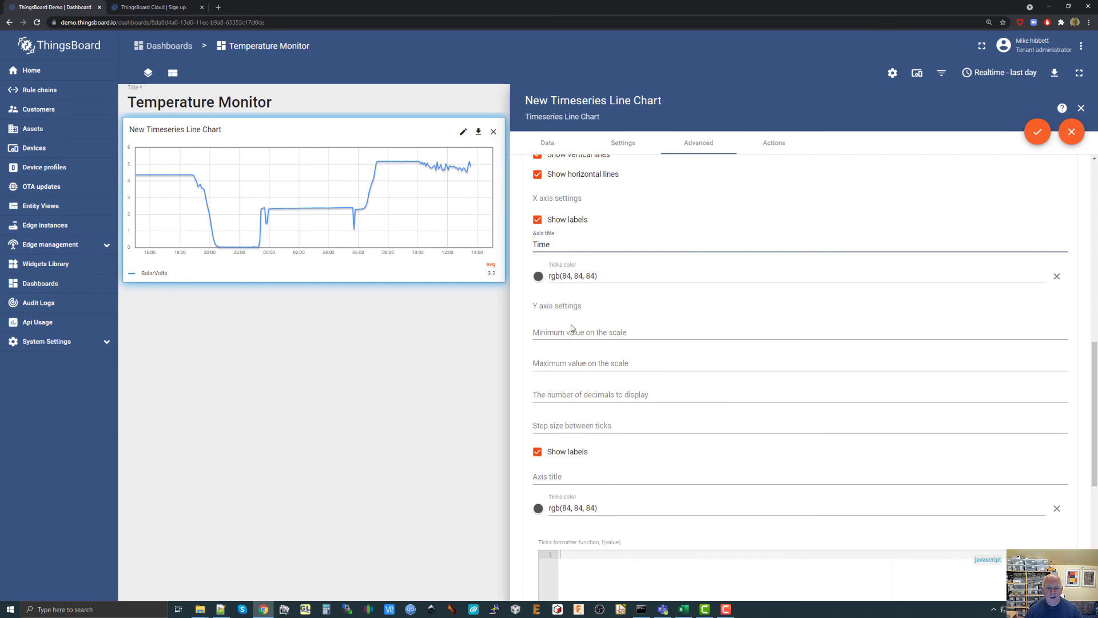
{"action": "scroll", "coordinate": [572, 328], "scroll_direction": "down", "scroll_amount": 2}
{"action": "left_click", "coordinate": [552, 348]}
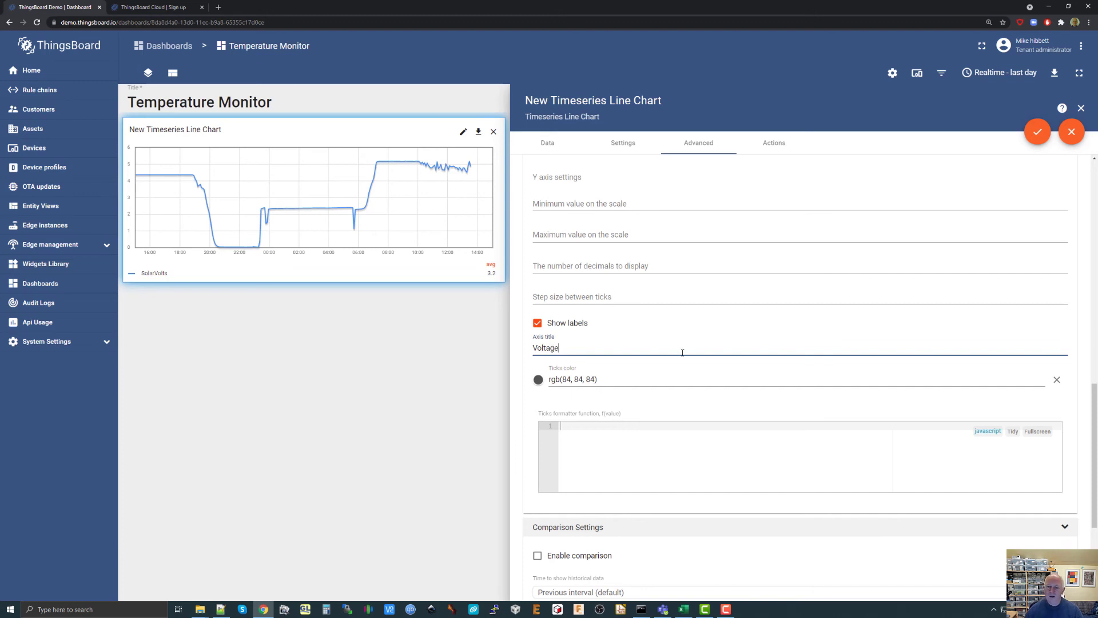
{"action": "left_click", "coordinate": [1038, 133]}
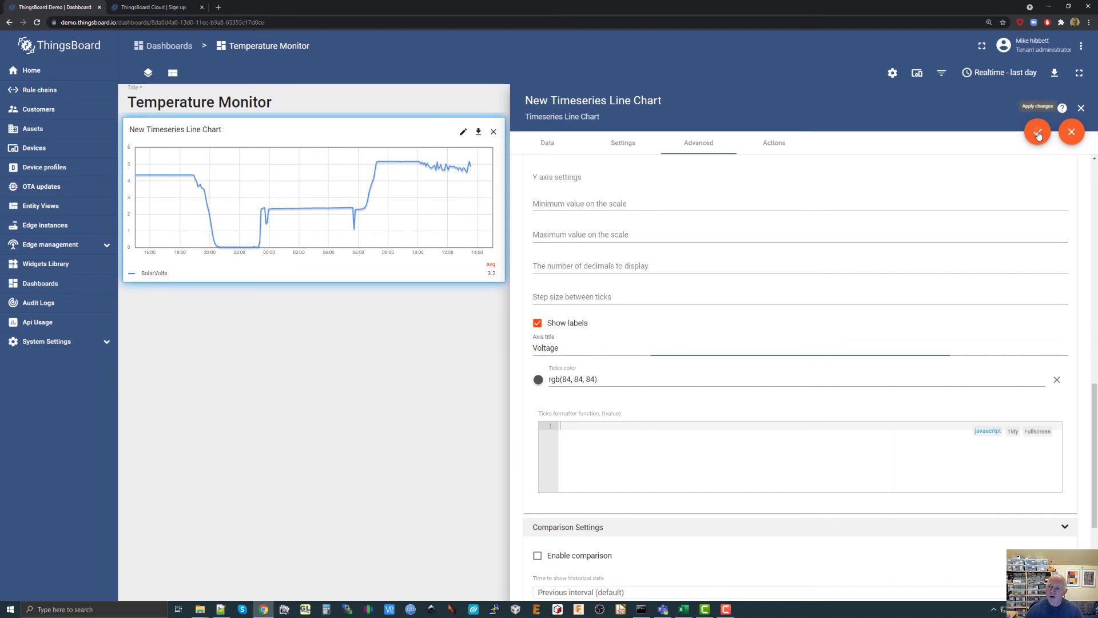
Close the chart's settings, save the Temperature Monitor dashboard, and view its line chart in full screen before returning to the dashboard.
{"action": "left_click", "coordinate": [1080, 109]}
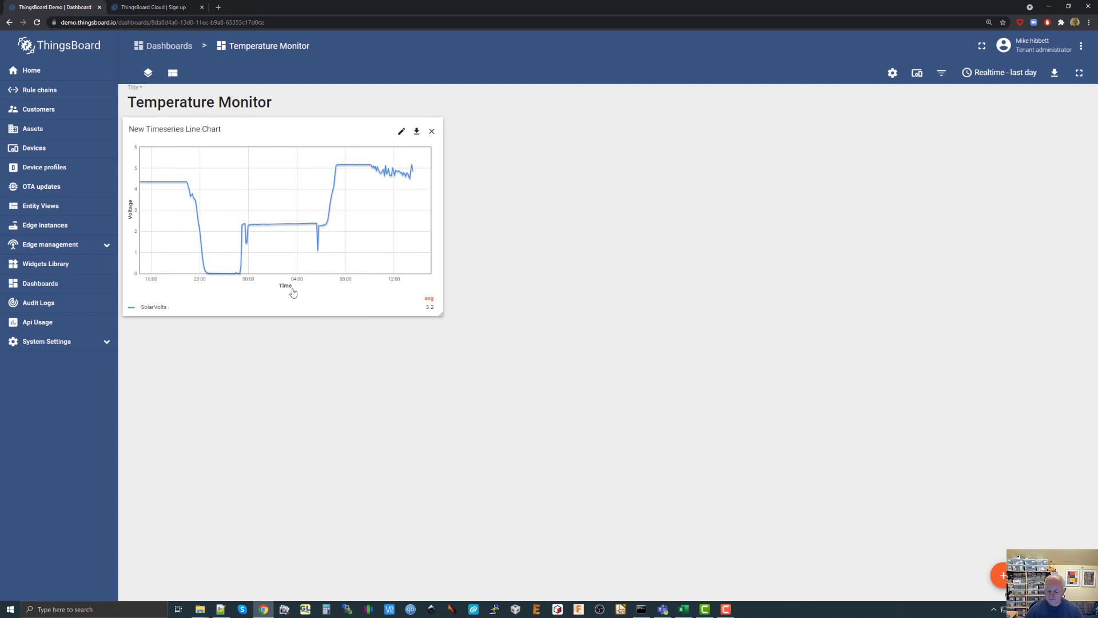
{"action": "left_click", "coordinate": [1037, 575]}
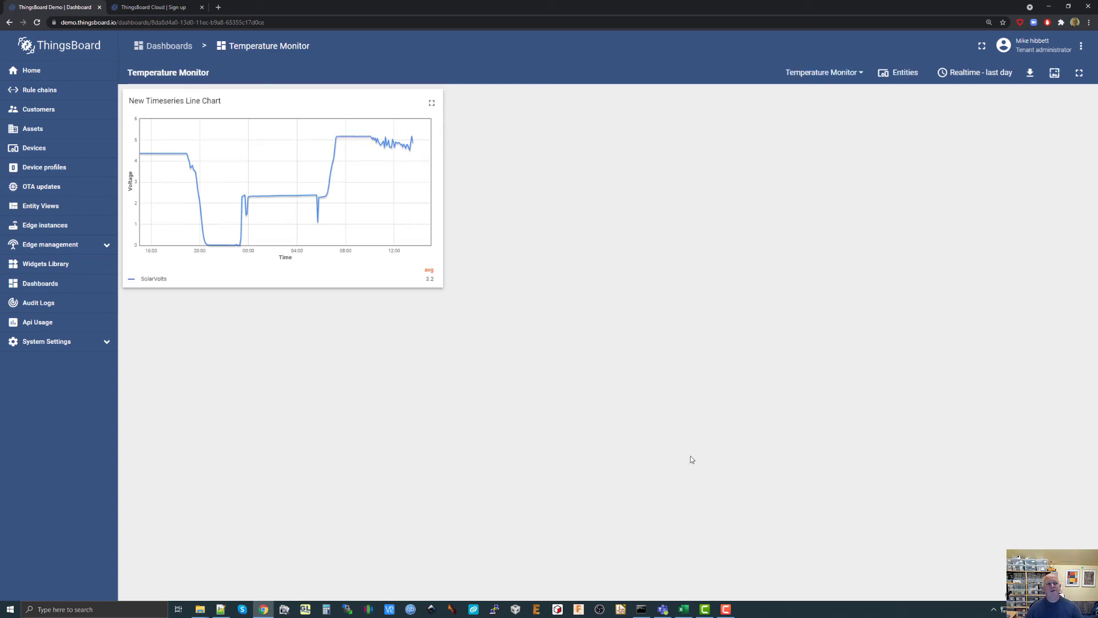
{"action": "left_click", "coordinate": [432, 104]}
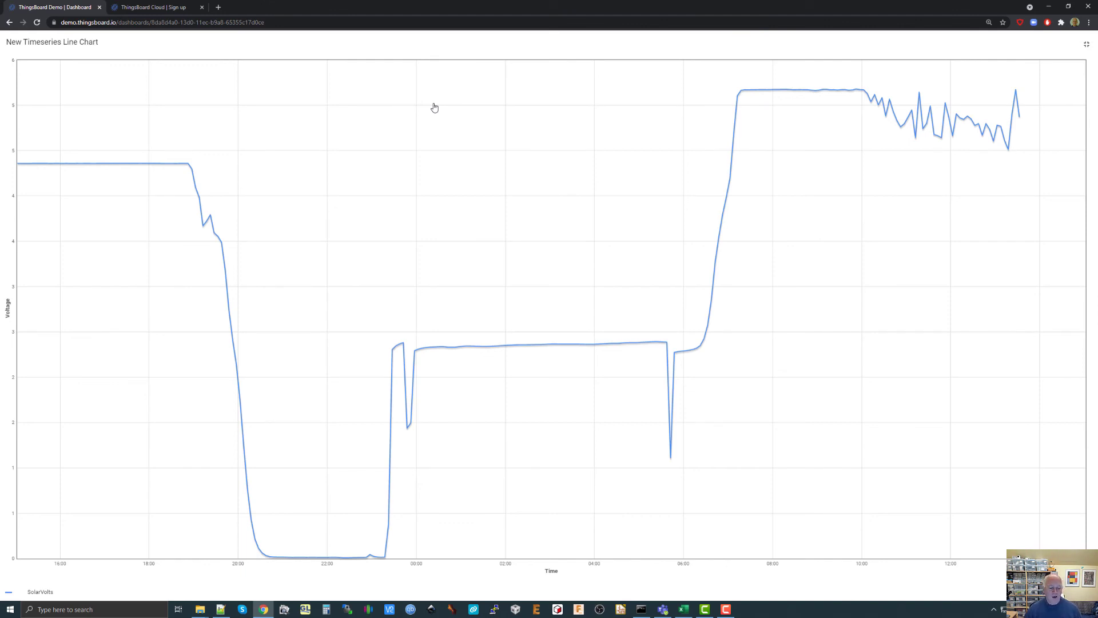
{"action": "left_click", "coordinate": [1088, 47]}
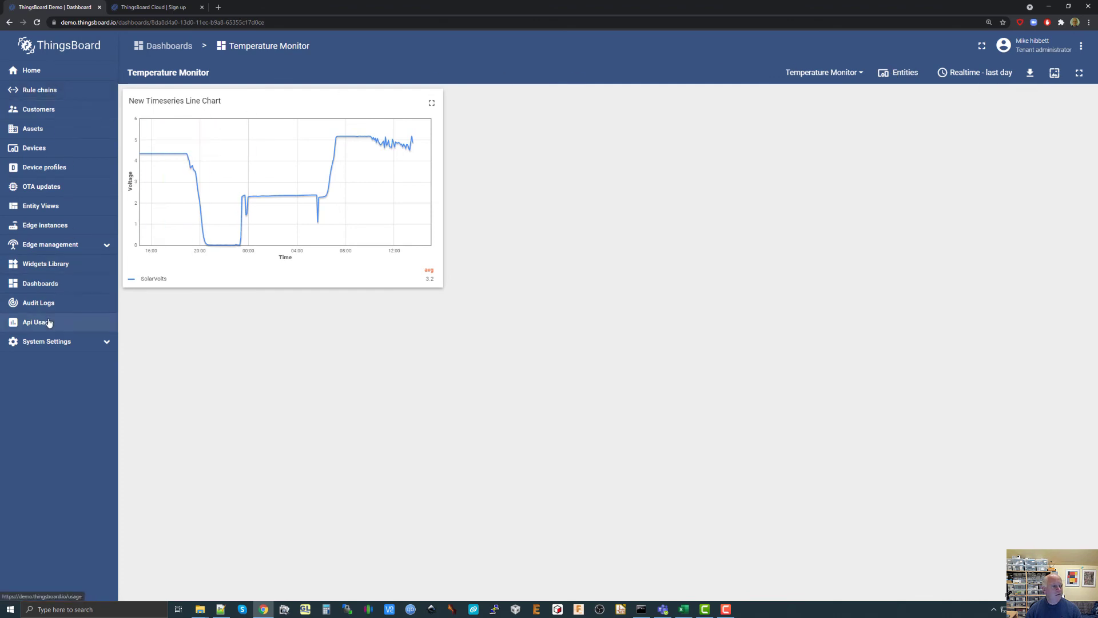
Make the Temperature Monitor dashboard public from its details in the dashboards list and open its public link.
{"action": "left_click", "coordinate": [45, 286]}
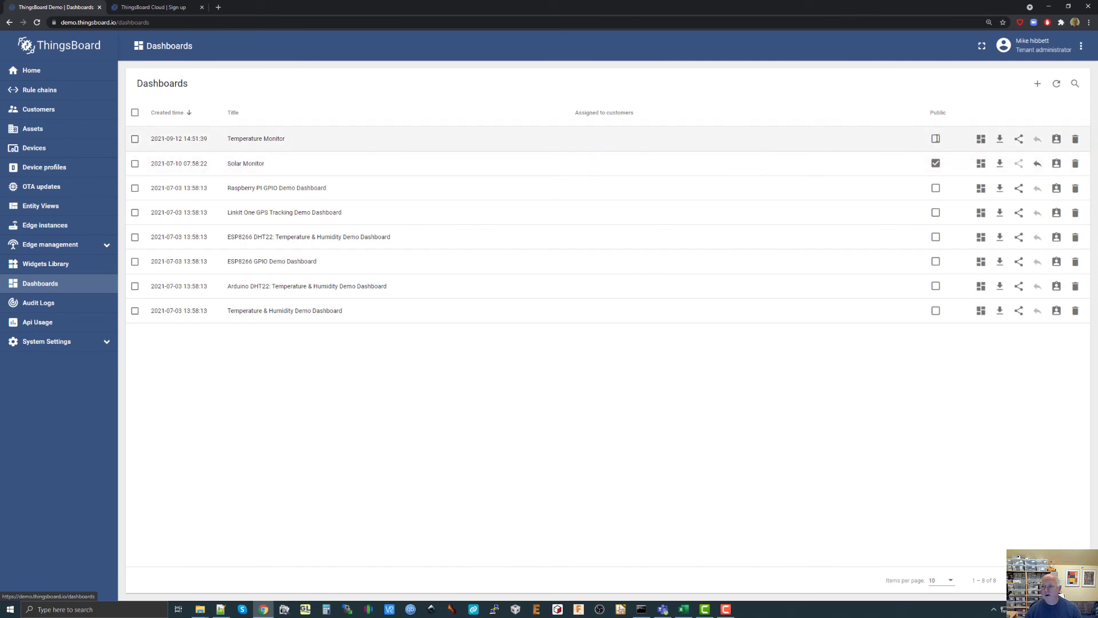
{"action": "left_click", "coordinate": [936, 139]}
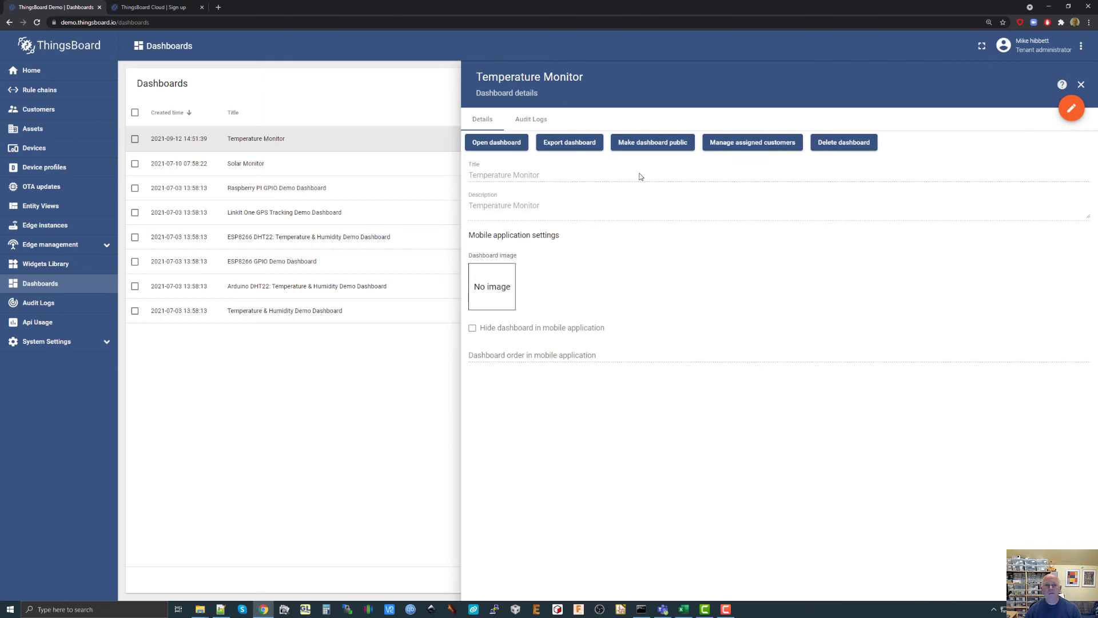
{"action": "left_click", "coordinate": [657, 146]}
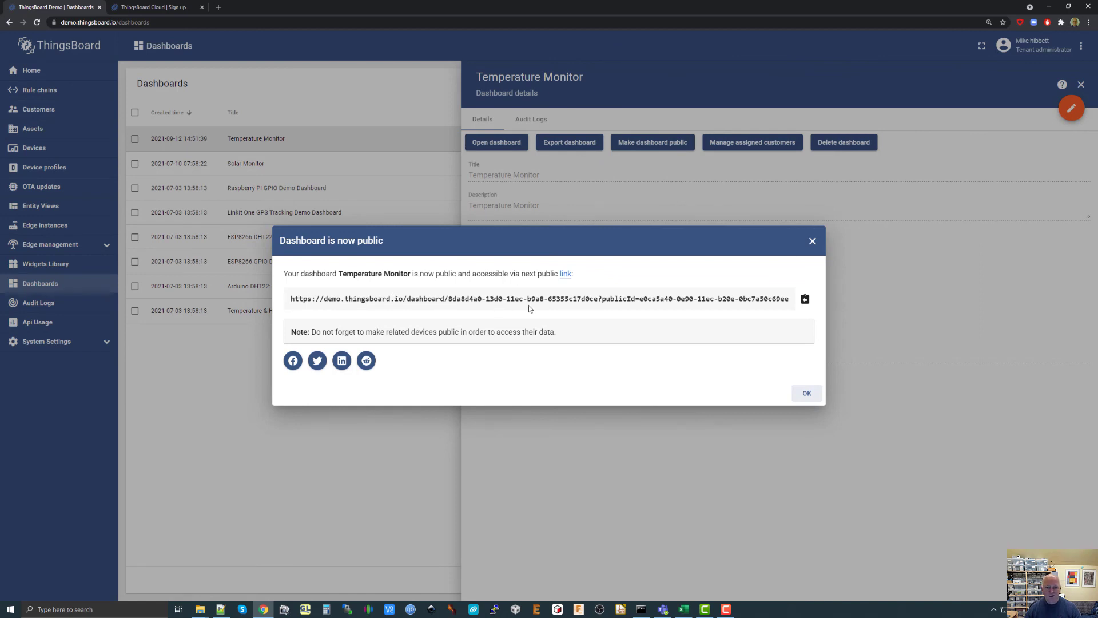
{"action": "left_click", "coordinate": [565, 275]}
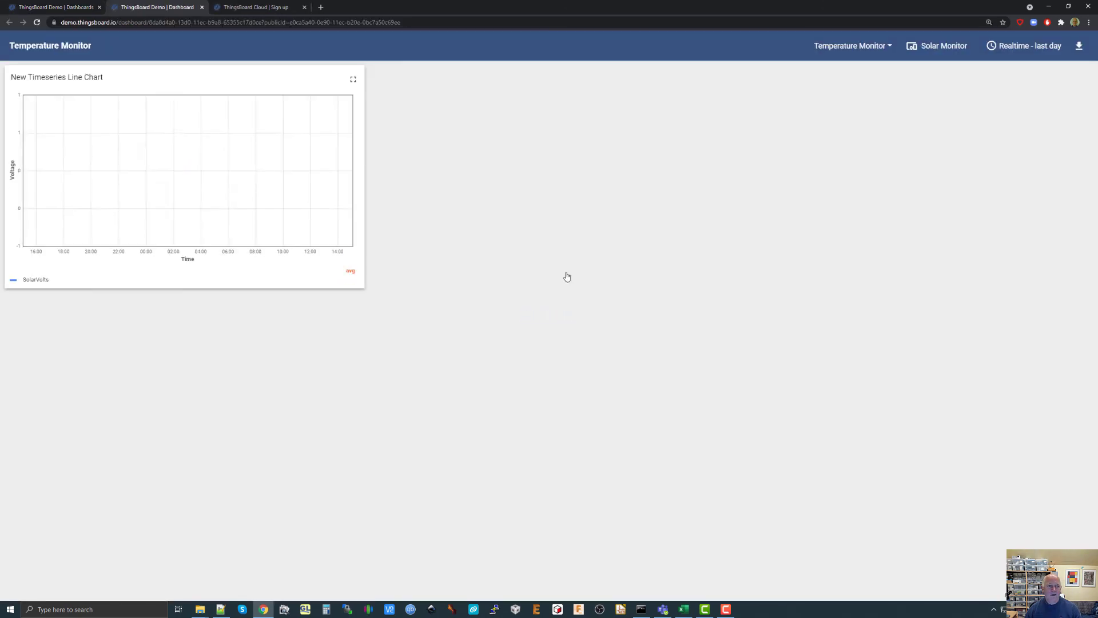
Highlight the public dashboard's web address and view its line chart in full screen before returning to the normal view.
{"action": "left_click", "coordinate": [410, 22]}
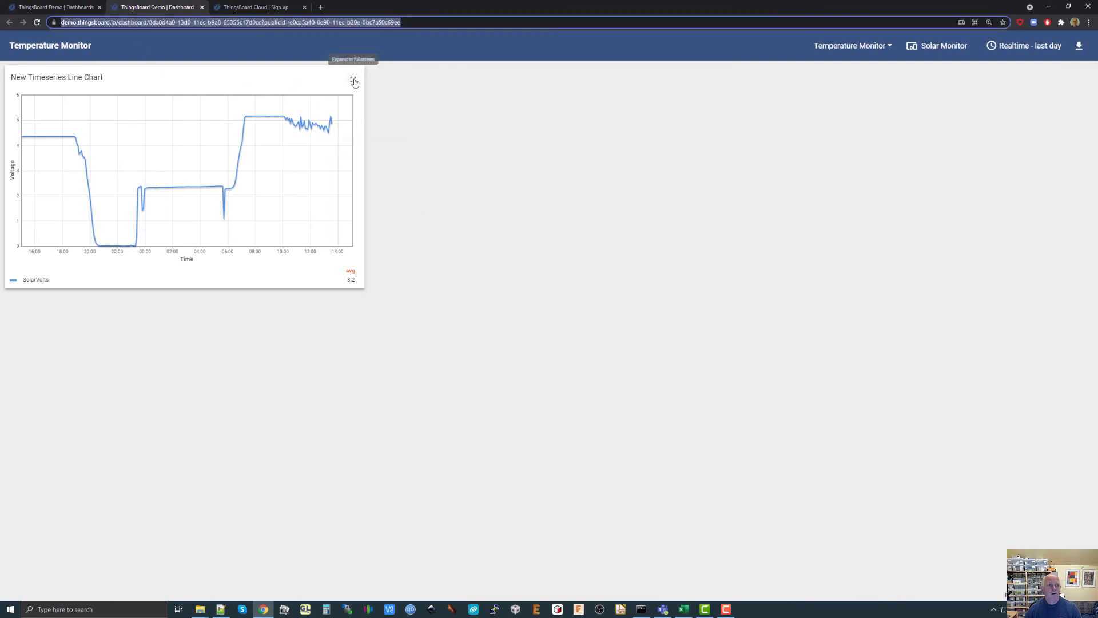
{"action": "left_click", "coordinate": [353, 79]}
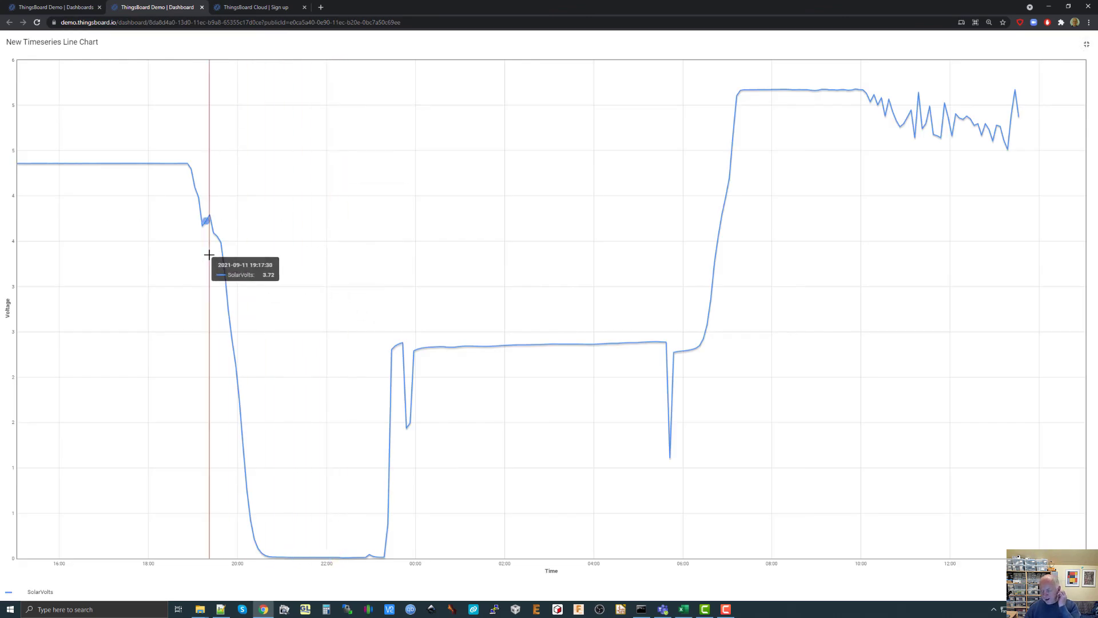
{"action": "left_click", "coordinate": [1088, 50]}
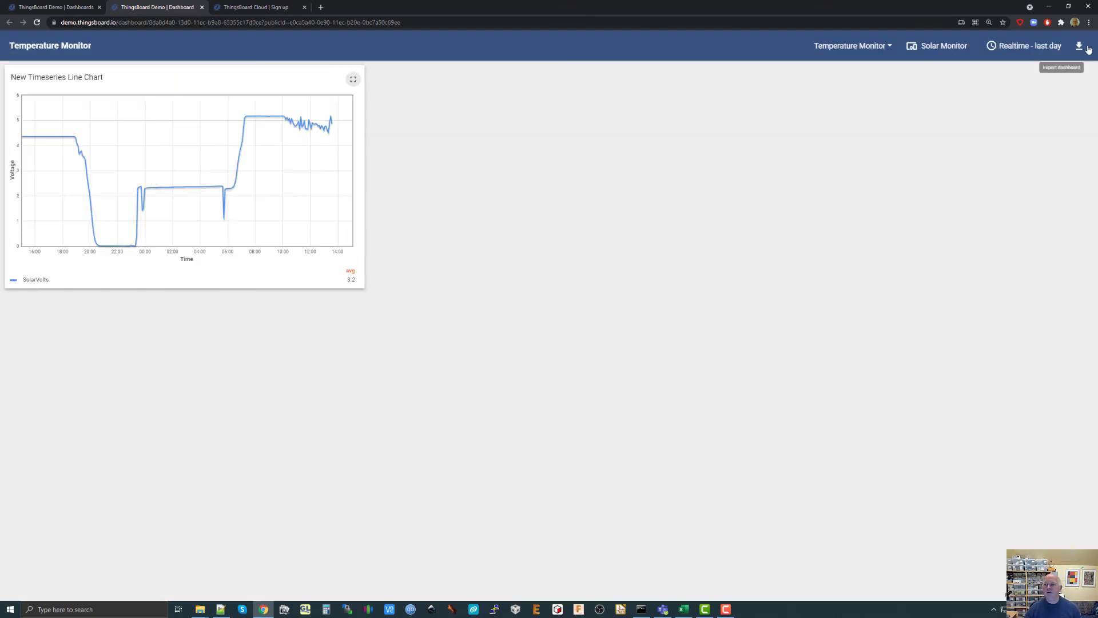
Set the public dashboard's time window to the last 10 hours and zoom the chart into the range from about 10:15 to 13:37.
{"action": "left_click", "coordinate": [1022, 50]}
{"action": "left_click", "coordinate": [922, 110]}
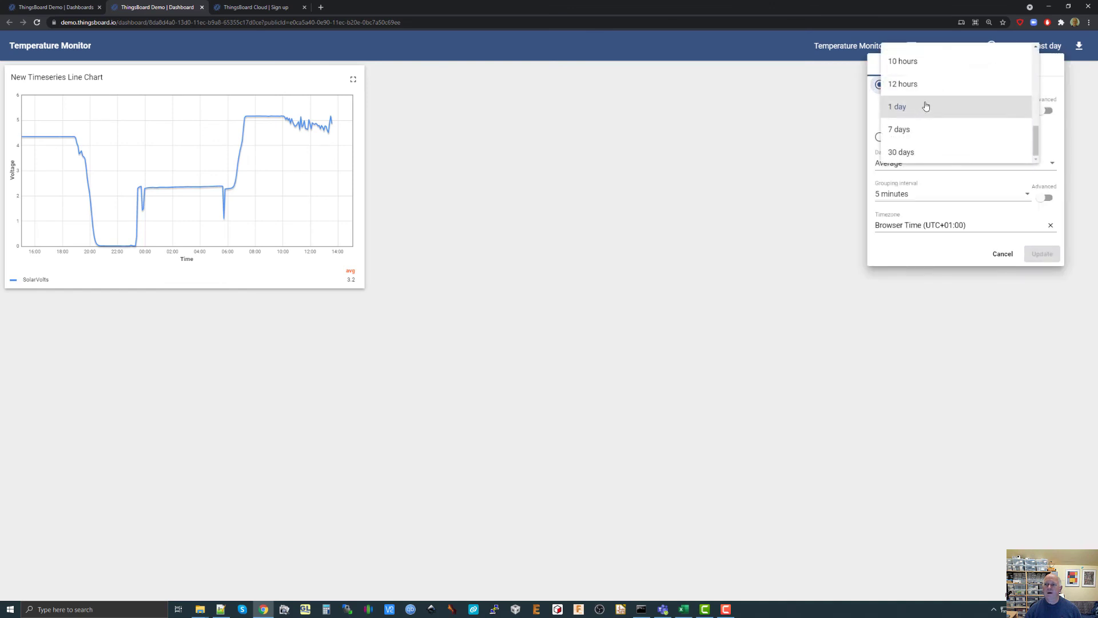
{"action": "left_click", "coordinate": [913, 61]}
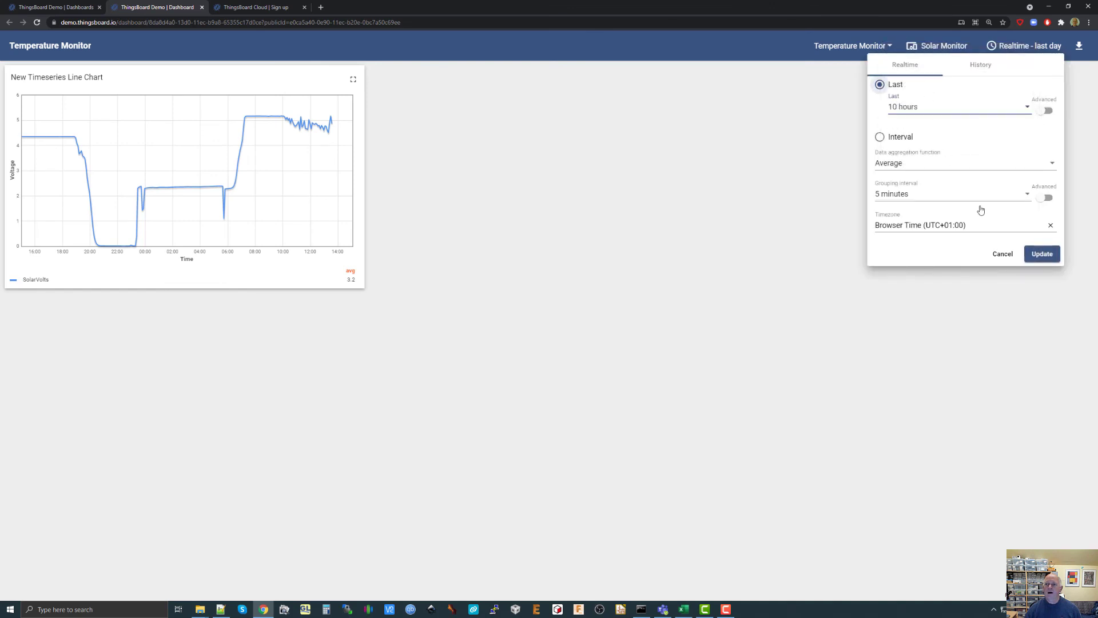
{"action": "left_click", "coordinate": [1039, 255]}
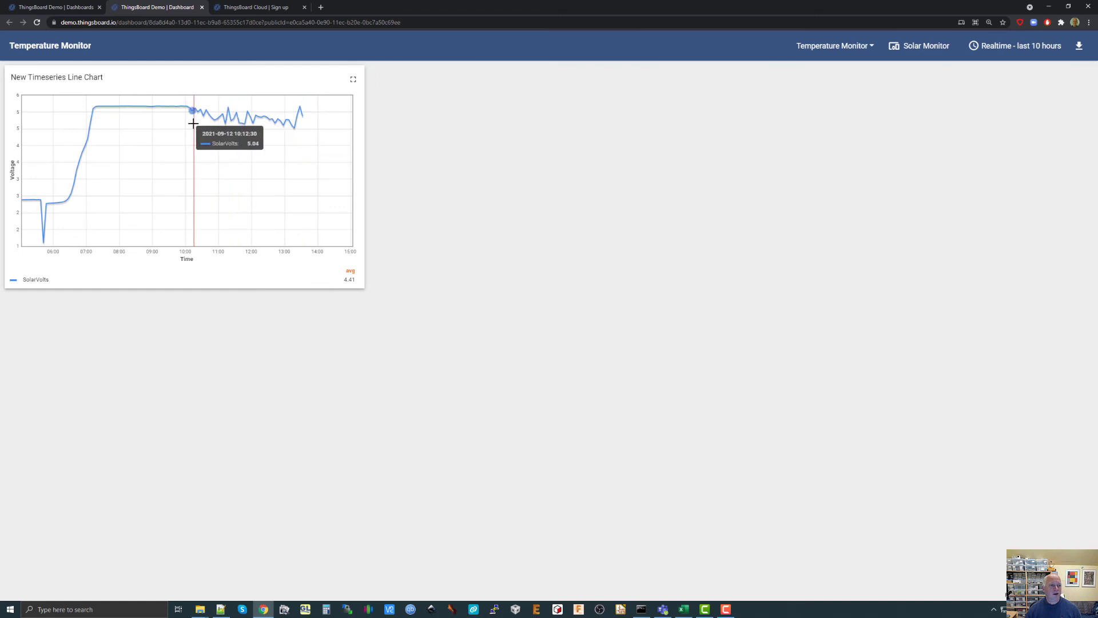
{"action": "left_click_drag", "start_coordinate": [193, 123], "coordinate": [304, 128]}
{"action": "left_click_drag", "start_coordinate": [304, 128], "coordinate": [304, 127]}
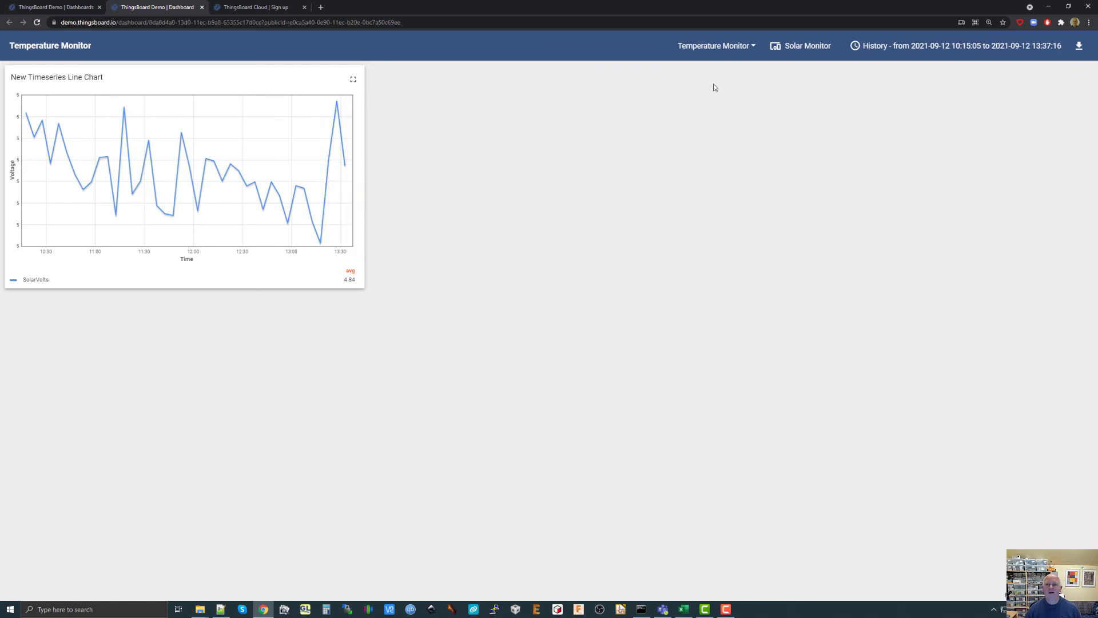
Switch the public view to the Solar Monitor dashboard.
{"action": "left_click", "coordinate": [755, 52]}
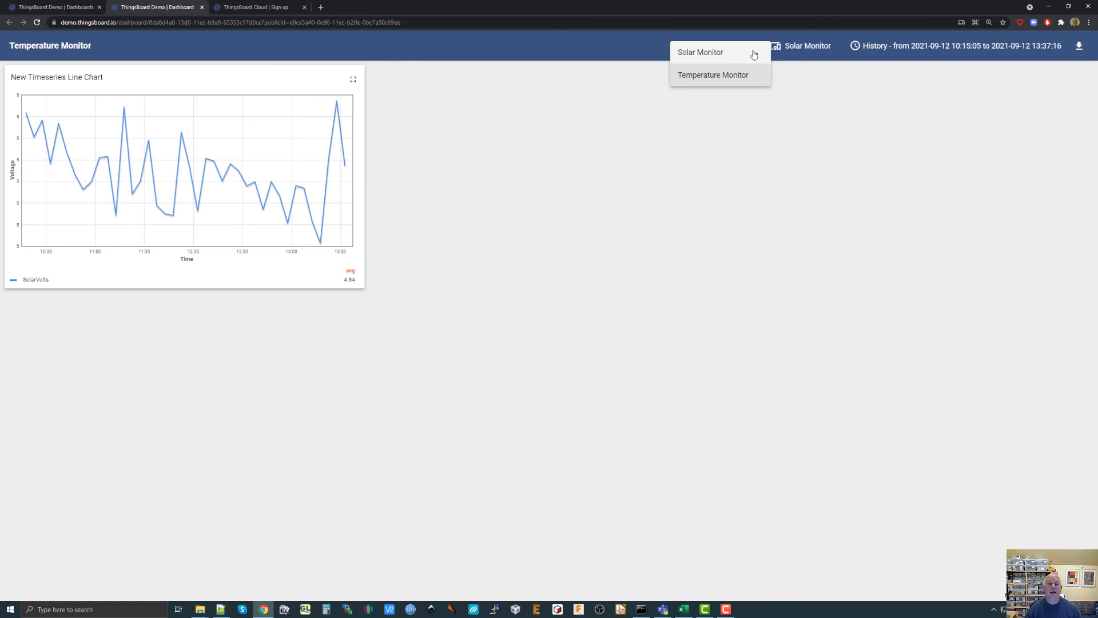
{"action": "left_click", "coordinate": [707, 55]}
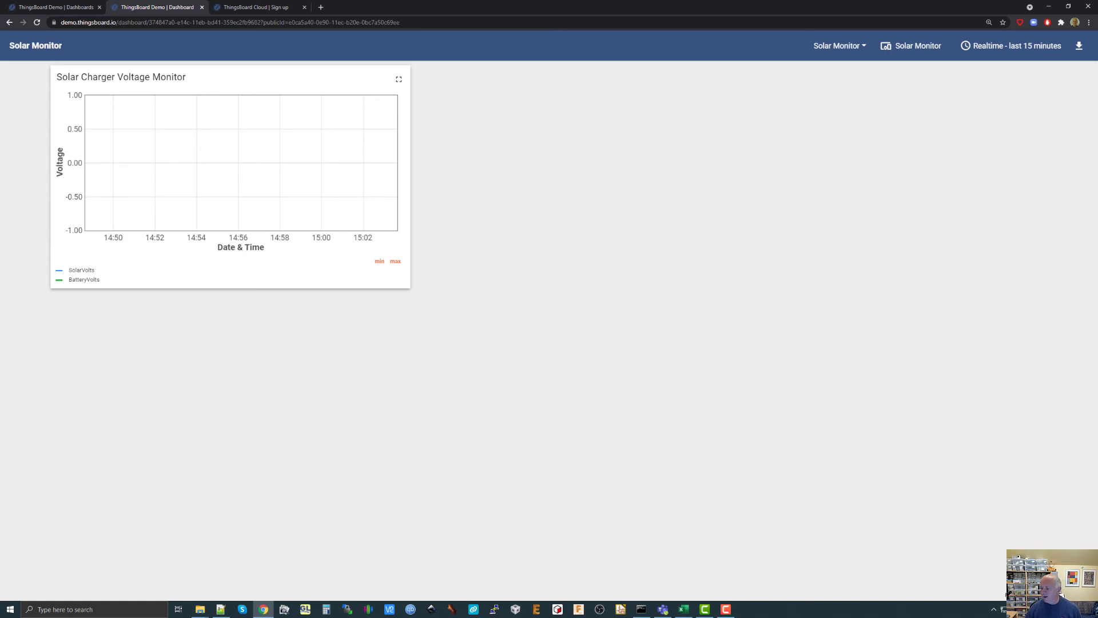
Switch to listing2.txt in Notepad++ and highlight the SolarVolts payload with its solarPanel_volts argument in the first telemetry POST request.
{"action": "key", "text": "alt+Tab"}
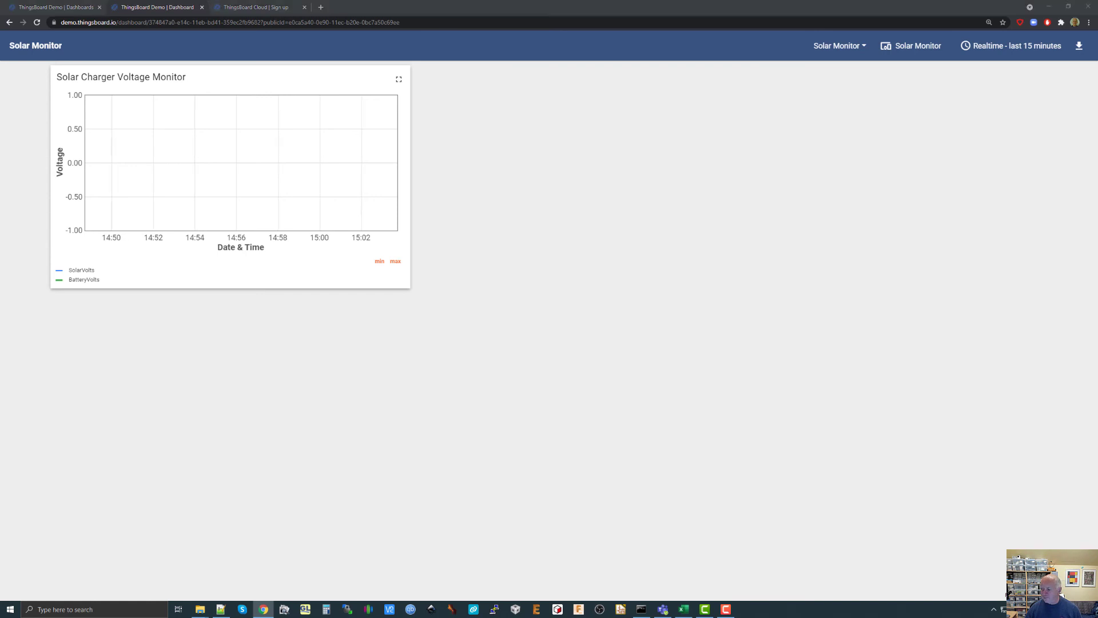
{"action": "left_click_drag", "start_coordinate": [1097, 246], "coordinate": [588, 10]}
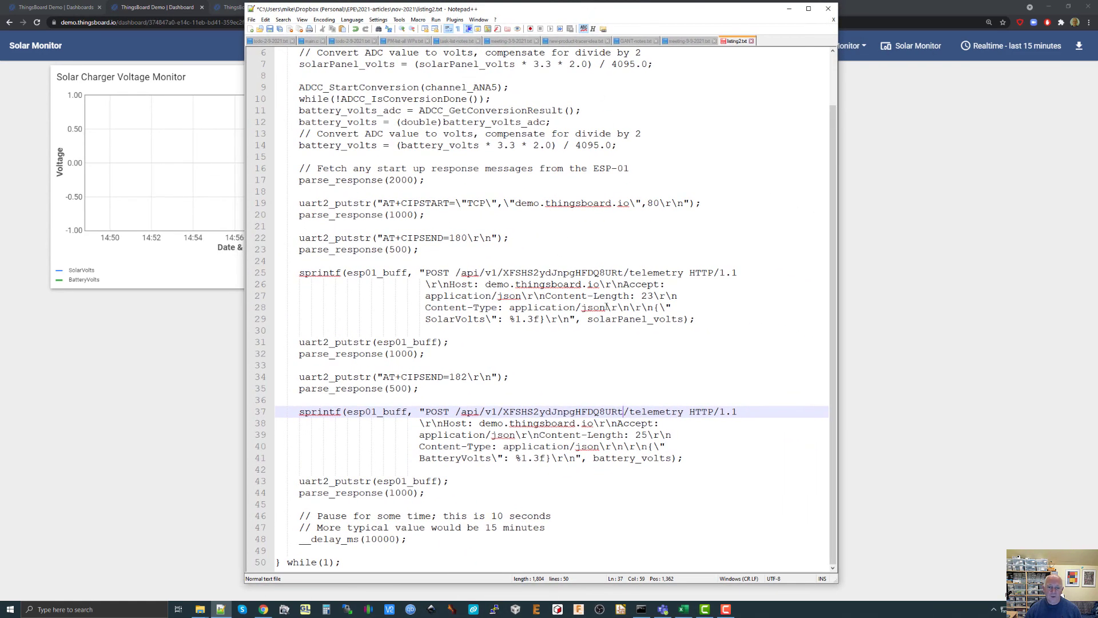
{"action": "left_click_drag", "start_coordinate": [581, 308], "coordinate": [683, 324]}
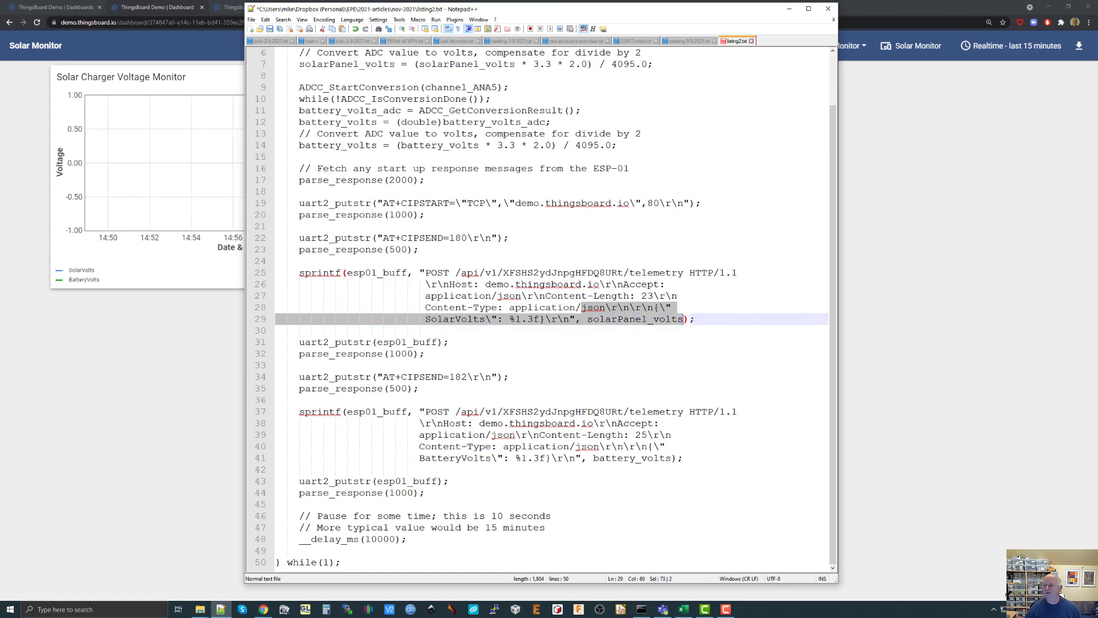